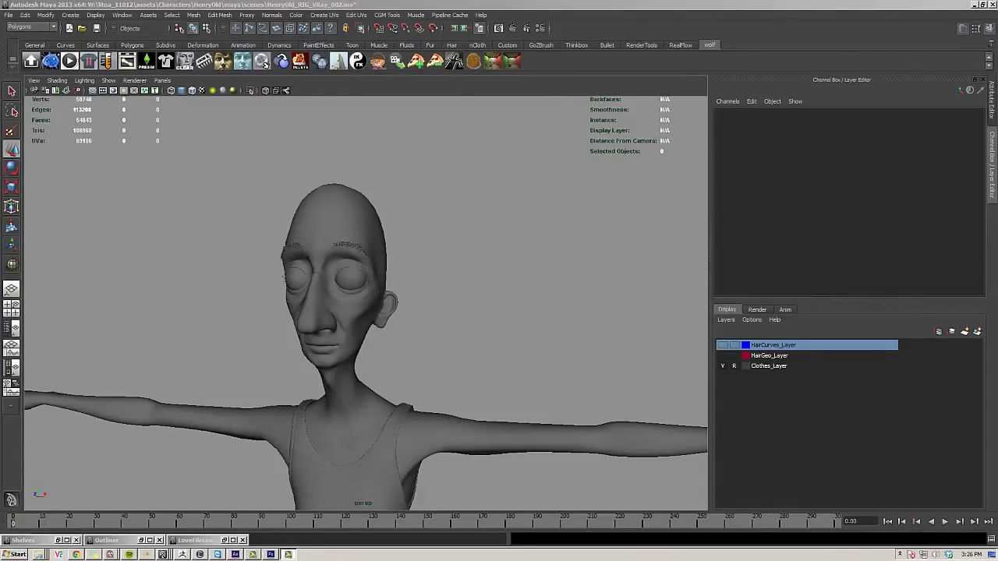
# - Create a polygon sphere with a radius of about 7.3 beside the character's feet and raise it to about 7.4 in Y
pyautogui.keyDown('alt'); pyautogui.moveTo(515, 331); pyautogui.dragTo(400, 287, button='right'); pyautogui.keyUp('alt')
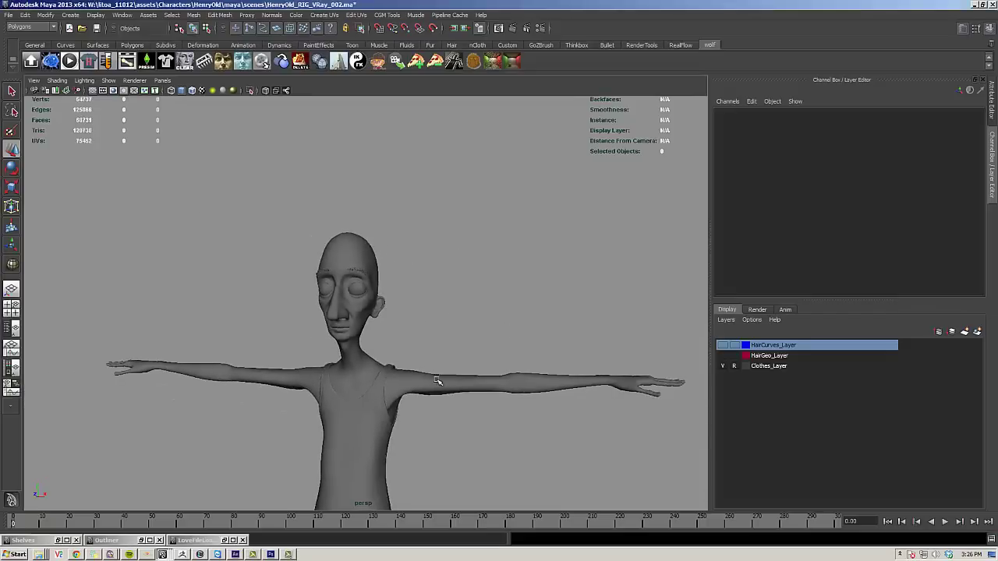
pyautogui.keyDown('alt'); pyautogui.moveTo(439, 381); pyautogui.dragTo(450, 234, button='middle'); pyautogui.keyUp('alt')
pyautogui.keyDown('alt'); pyautogui.moveTo(590, 385); pyautogui.dragTo(393, 289, button='right'); pyautogui.keyUp('alt')
pyautogui.keyDown('alt'); pyautogui.moveTo(391, 288); pyautogui.dragTo(394, 316); pyautogui.keyUp('alt')
pyautogui.click(131, 44)
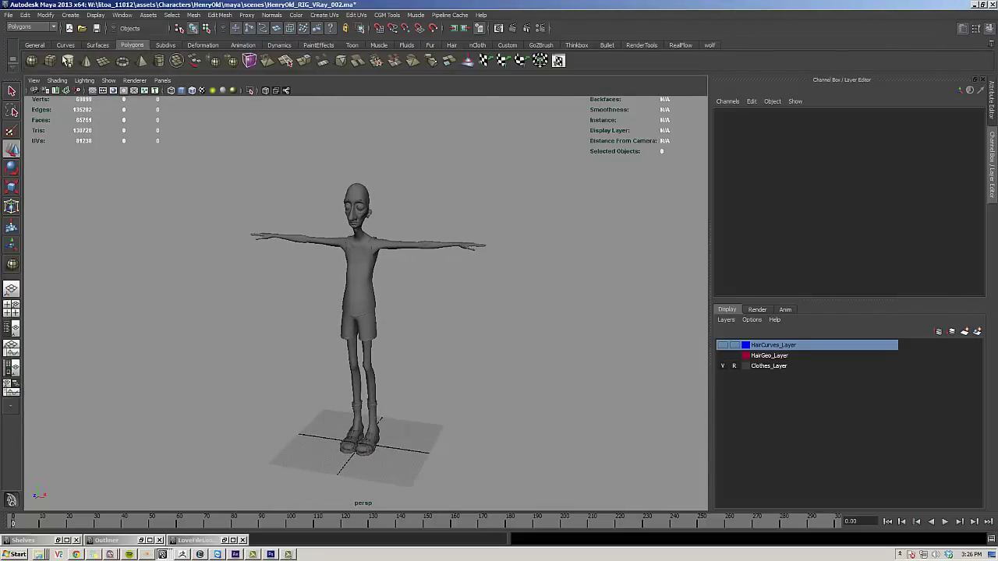
pyautogui.click(32, 61)
pyautogui.moveTo(397, 455); pyautogui.dragTo(406, 464)
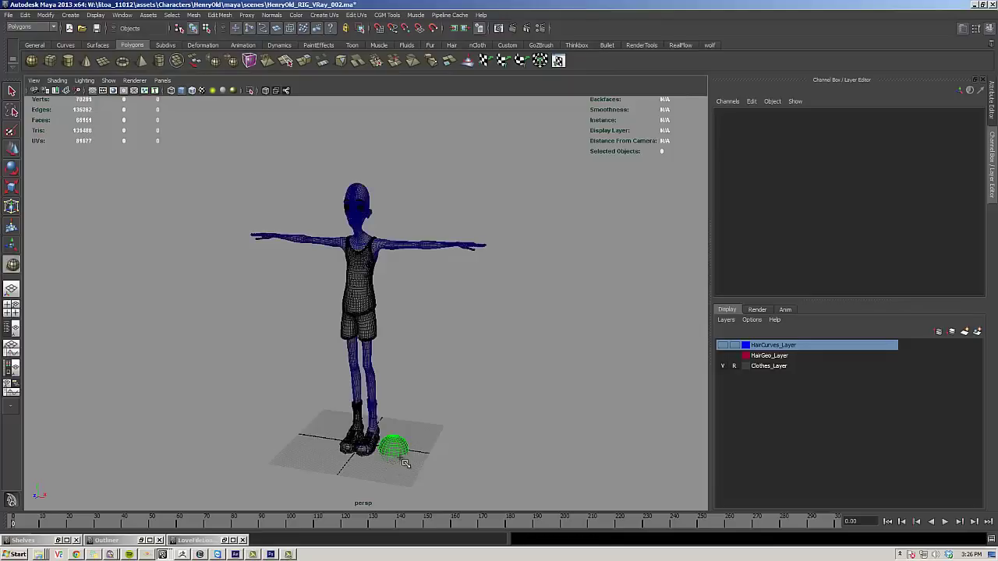
pyautogui.press('w')
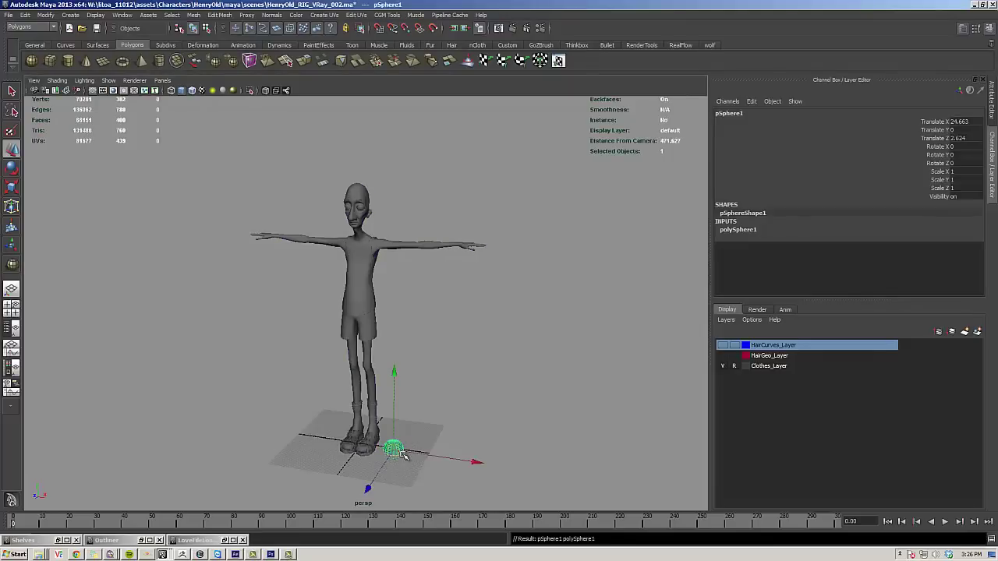
pyautogui.moveTo(396, 443); pyautogui.dragTo(396, 433)
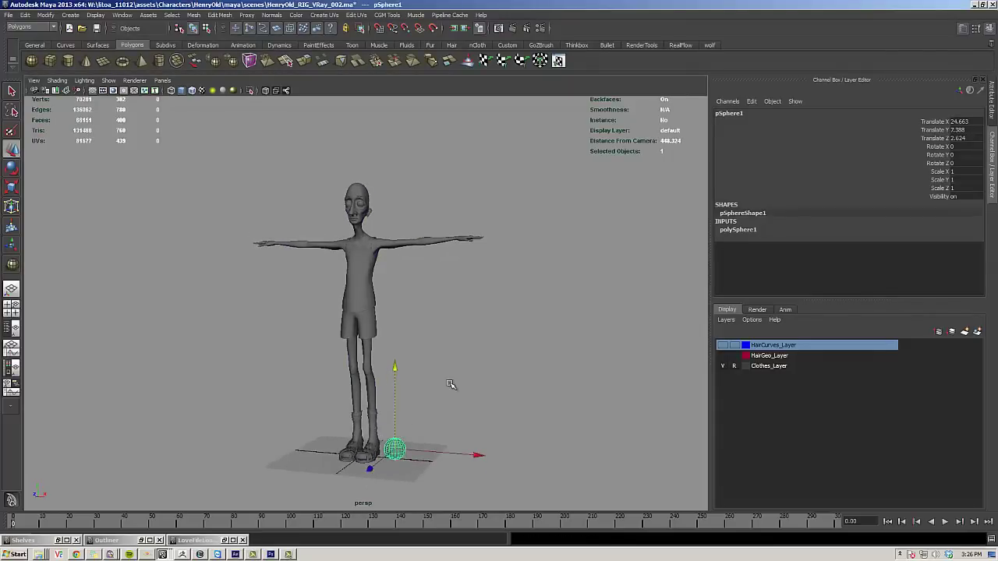
# - Set both the axis and height subdivisions of the sphere to 10
pyautogui.keyDown('alt'); pyautogui.moveTo(439, 393); pyautogui.dragTo(453, 382); pyautogui.keyUp('alt')
pyautogui.press('f')
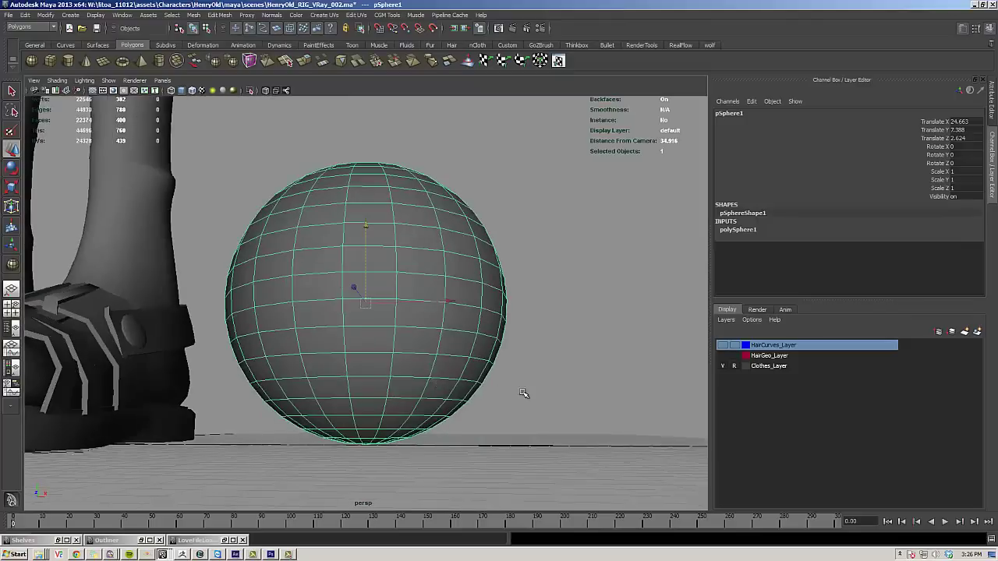
pyautogui.keyDown('alt'); pyautogui.moveTo(526, 397); pyautogui.dragTo(400, 347, button='right'); pyautogui.keyUp('alt')
pyautogui.press('1')
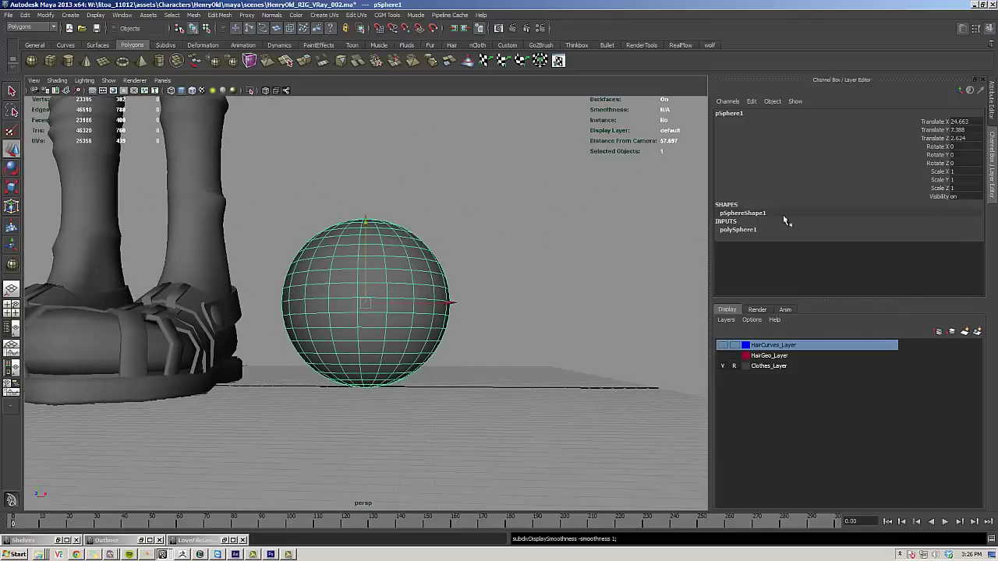
pyautogui.click(750, 231)
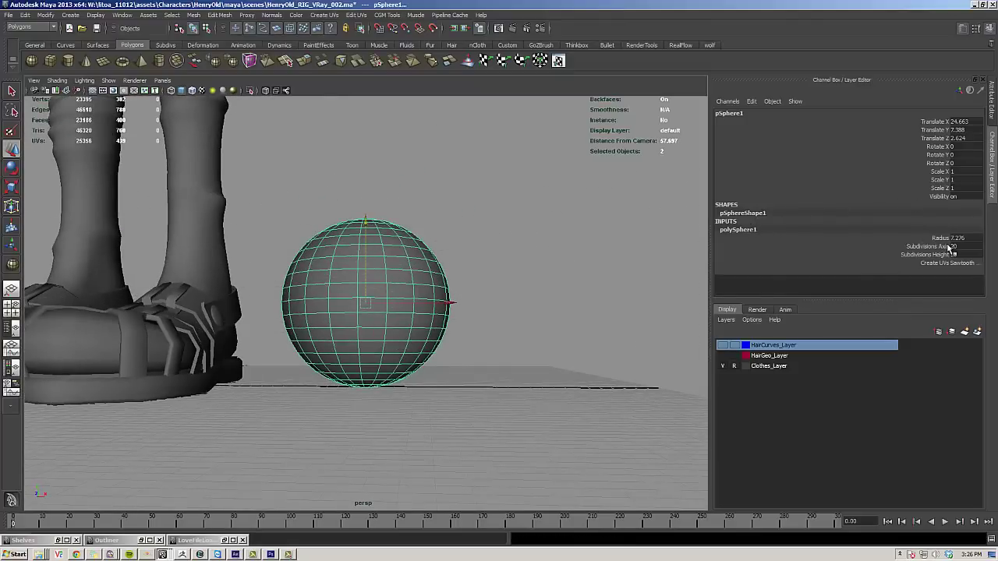
pyautogui.moveTo(949, 248); pyautogui.dragTo(956, 254)
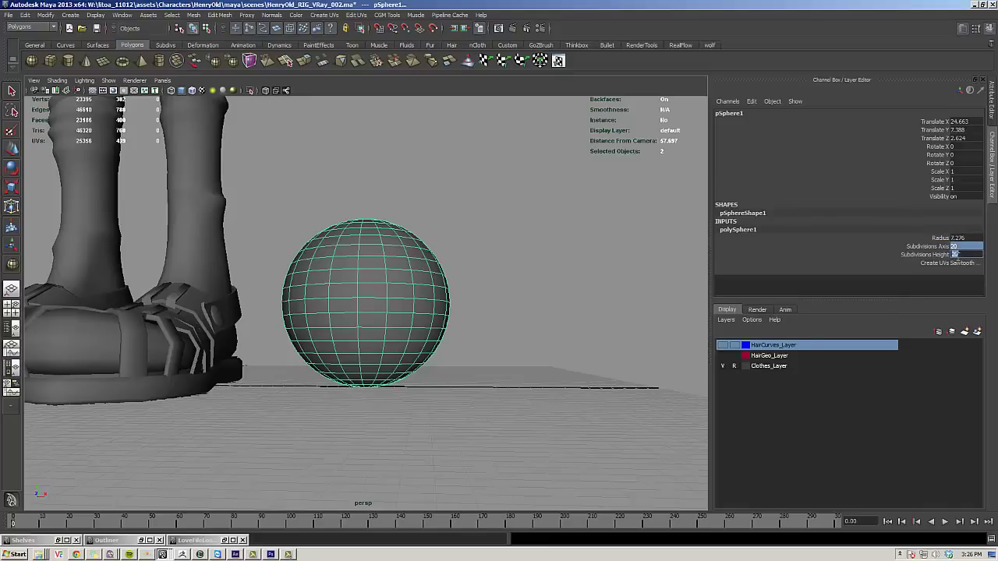
pyautogui.press('Return')
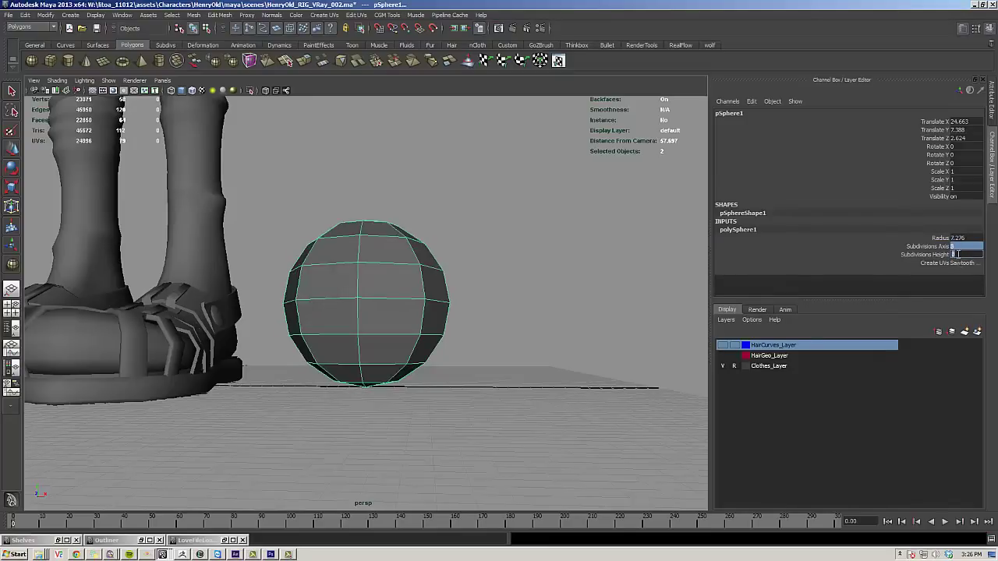
pyautogui.write('10')
pyautogui.press('Return')
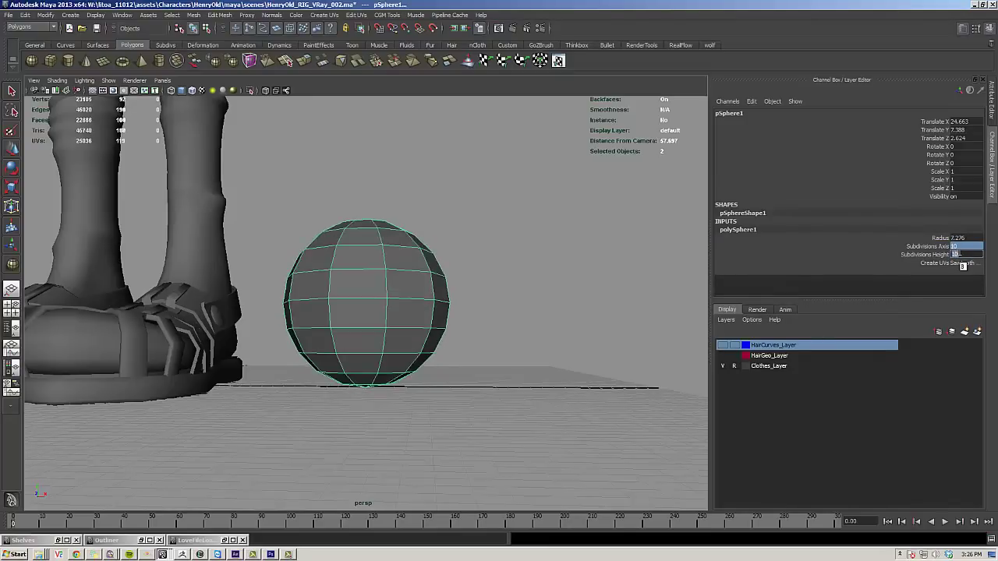
# - Delete the triangular cap faces at the top and bottom poles of the sphere
pyautogui.keyDown('alt'); pyautogui.moveTo(409, 275); pyautogui.dragTo(420, 269); pyautogui.keyUp('alt')
pyautogui.moveTo(372, 233); pyautogui.dragTo(372, 254, button='right')
pyautogui.moveTo(364, 215); pyautogui.dragTo(375, 223)
pyautogui.keyDown('alt'); pyautogui.moveTo(428, 249); pyautogui.dragTo(426, 235); pyautogui.keyUp('alt')
pyautogui.keyDown('alt'); pyautogui.moveTo(407, 293); pyautogui.dragTo(392, 350); pyautogui.keyUp('alt')
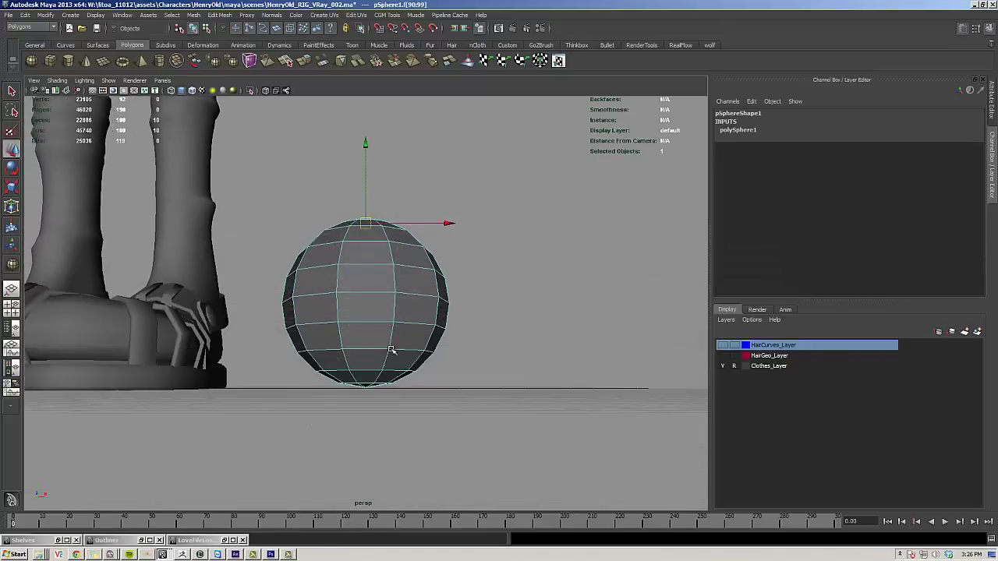
pyautogui.keyDown('shift'); pyautogui.click(360, 387); pyautogui.keyUp('shift')
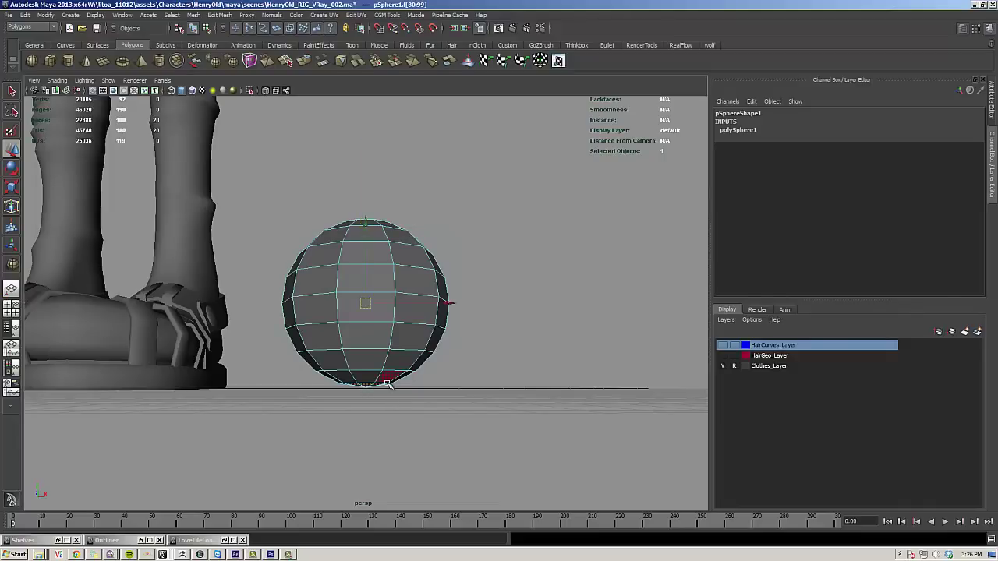
pyautogui.press('Delete')
# - Scale the open sphere into a tall, thin form, about 0.63 in X, 2.5 in Y and 0.44 in Z
pyautogui.keyDown('alt'); pyautogui.moveTo(415, 357); pyautogui.dragTo(415, 361); pyautogui.keyUp('alt')
pyautogui.keyDown('alt'); pyautogui.moveTo(434, 351); pyautogui.dragTo(305, 286, button='right'); pyautogui.keyUp('alt')
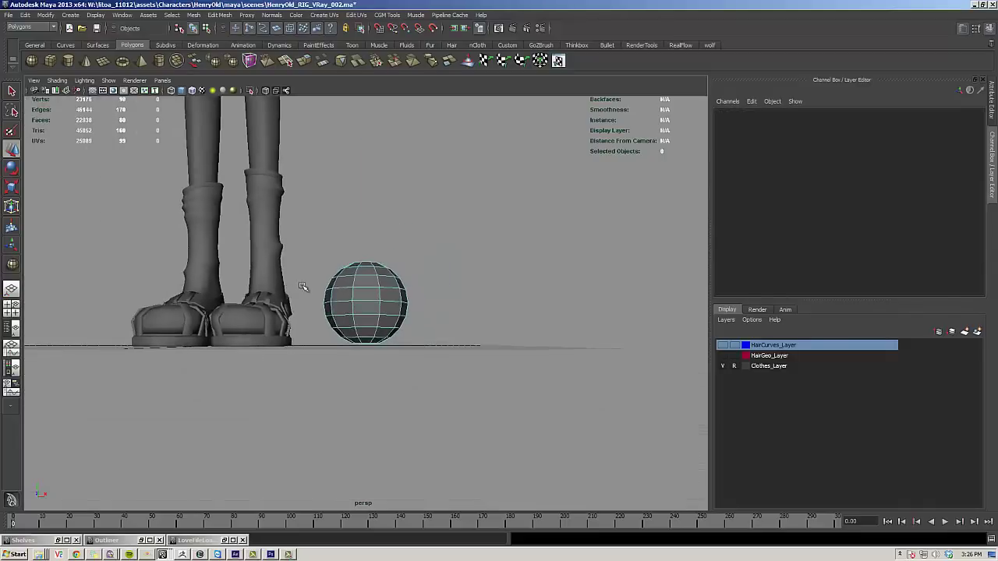
pyautogui.keyDown('alt'); pyautogui.moveTo(305, 286); pyautogui.dragTo(247, 304); pyautogui.keyUp('alt')
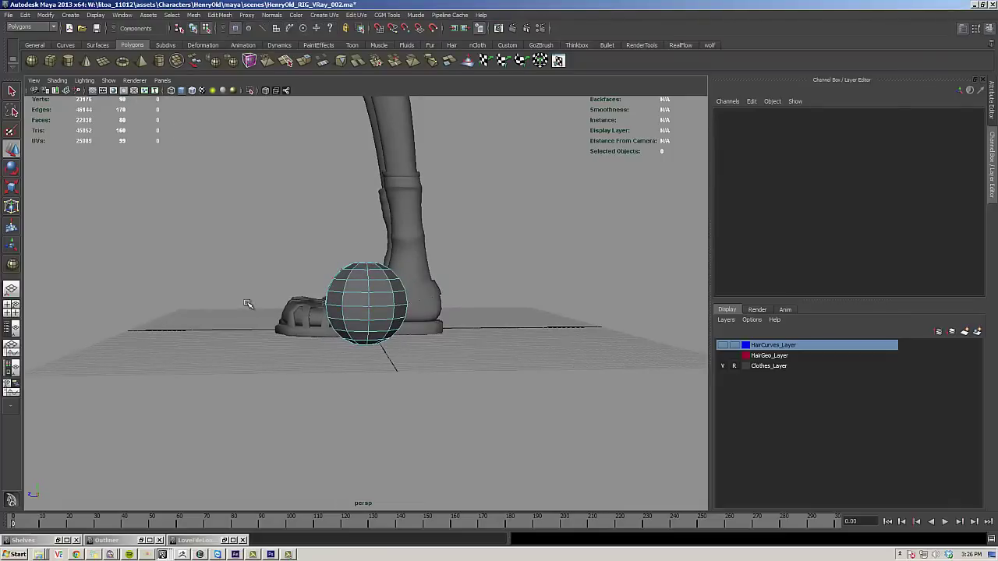
pyautogui.press('F8')
pyautogui.press('r')
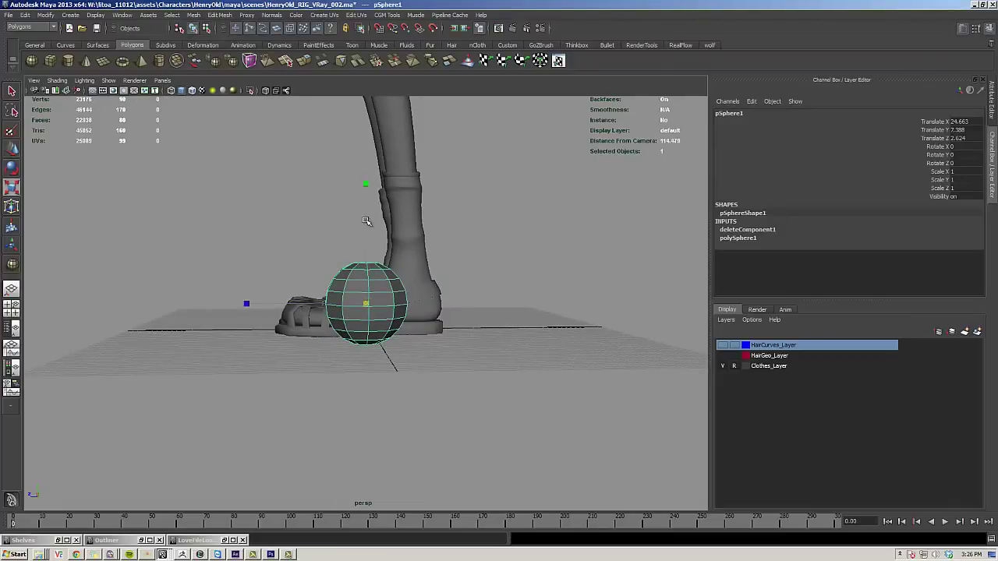
pyautogui.moveTo(367, 181); pyautogui.dragTo(368, 149)
pyautogui.moveTo(251, 305); pyautogui.dragTo(442, 302)
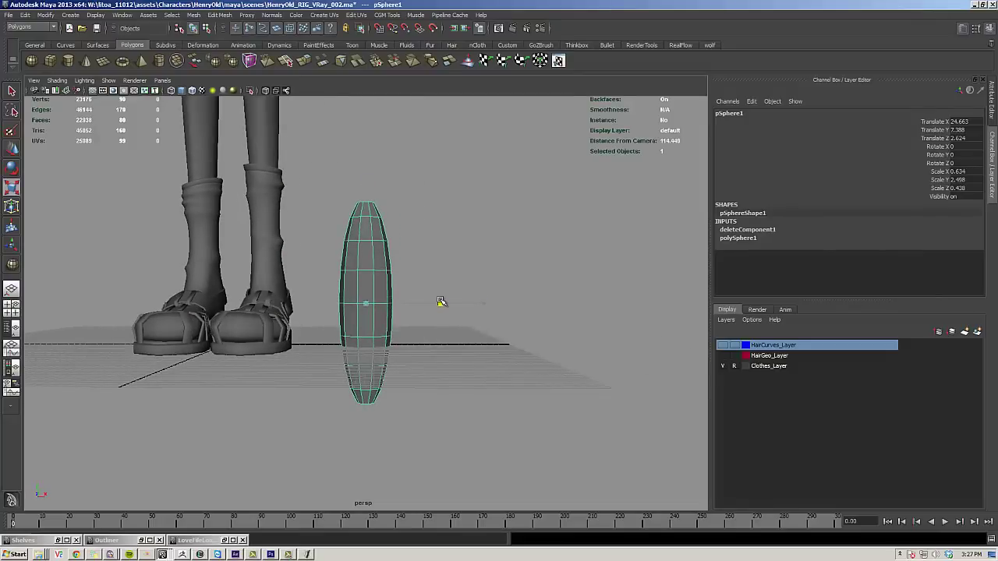
# - Widen the bottom ring of vertices slightly in X using soft selection
pyautogui.keyDown('alt'); pyautogui.moveTo(348, 399); pyautogui.dragTo(355, 382); pyautogui.keyUp('alt')
pyautogui.moveTo(365, 373); pyautogui.dragTo(315, 374, button='right')
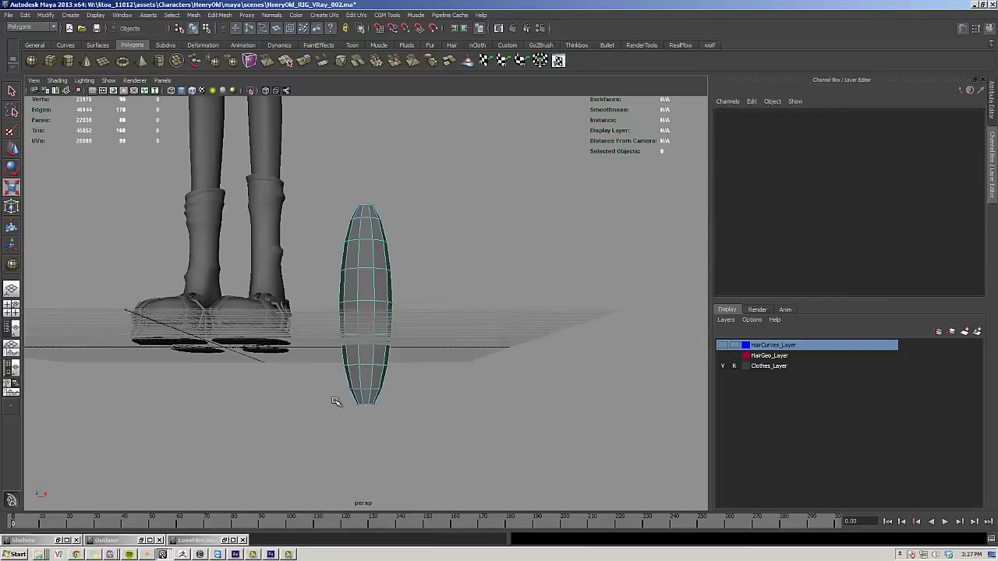
pyautogui.moveTo(406, 418)
pyautogui.mouseDown()
pyautogui.moveTo(395, 406)
pyautogui.moveTo(407, 406)
pyautogui.mouseUp()
pyautogui.press('b')
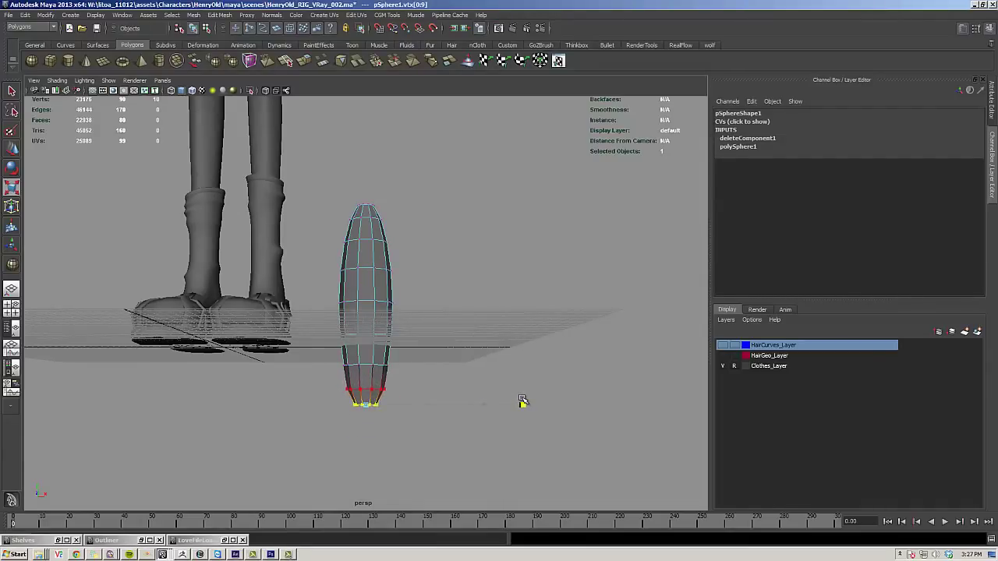
pyautogui.moveTo(523, 400); pyautogui.dragTo(523, 400)
pyautogui.press('F8')
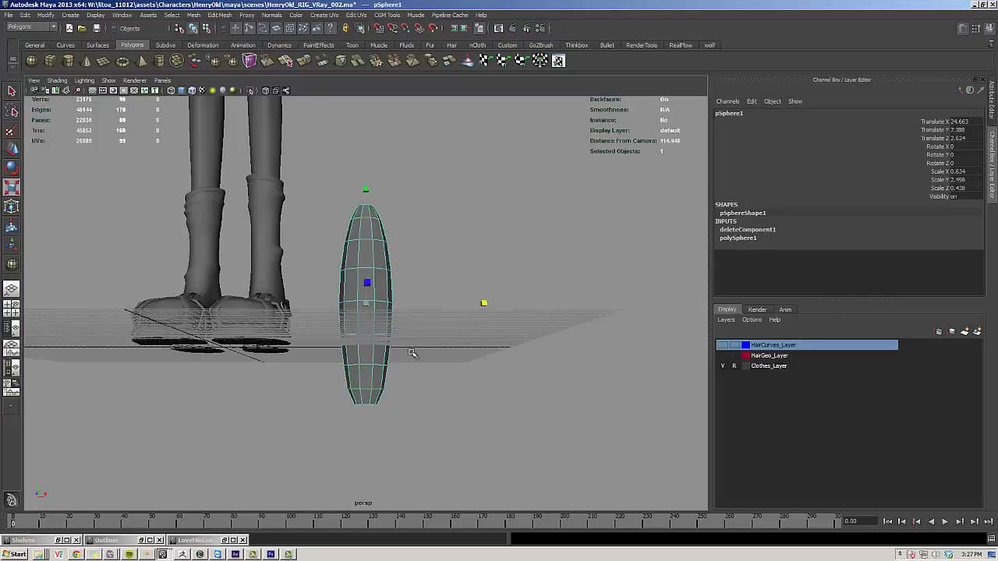
# - Raise the elongated form to about 17.2 in Y so its lower end sits near ground level
pyautogui.keyDown('alt'); pyautogui.moveTo(412, 353); pyautogui.dragTo(307, 392); pyautogui.keyUp('alt')
pyautogui.press('w')
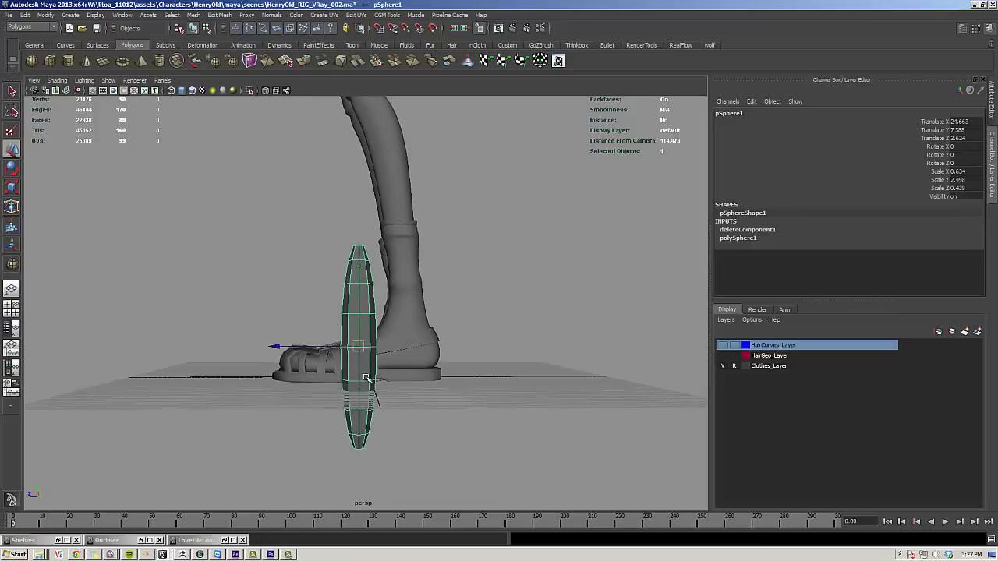
pyautogui.keyDown('alt'); pyautogui.moveTo(365, 378); pyautogui.dragTo(354, 288); pyautogui.keyUp('alt')
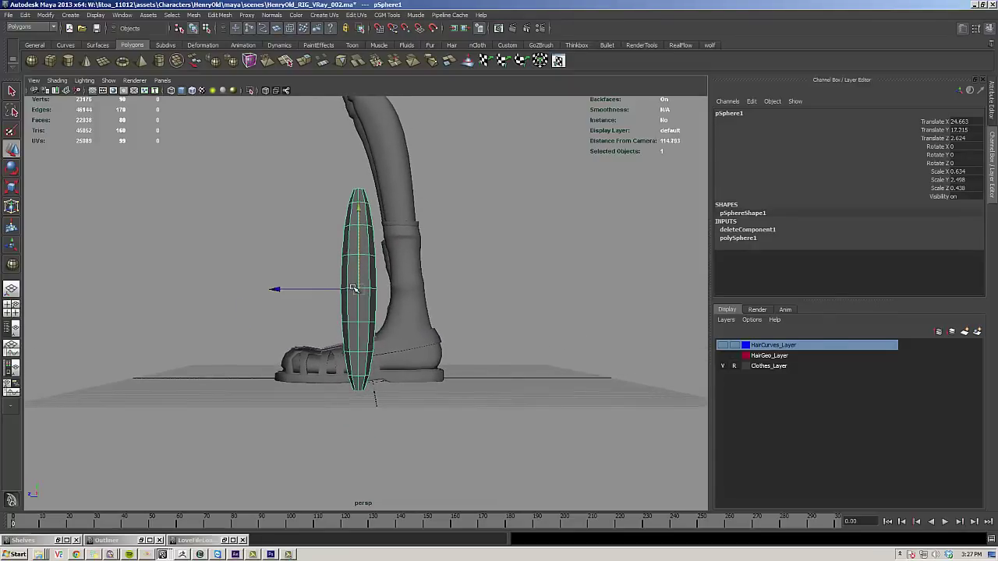
# - Rotate the upper five vertex rings nearly horizontal and move them down behind the lower part to bend the form
pyautogui.press('F8')
pyautogui.moveTo(355, 288); pyautogui.dragTo(312, 162, button='right')
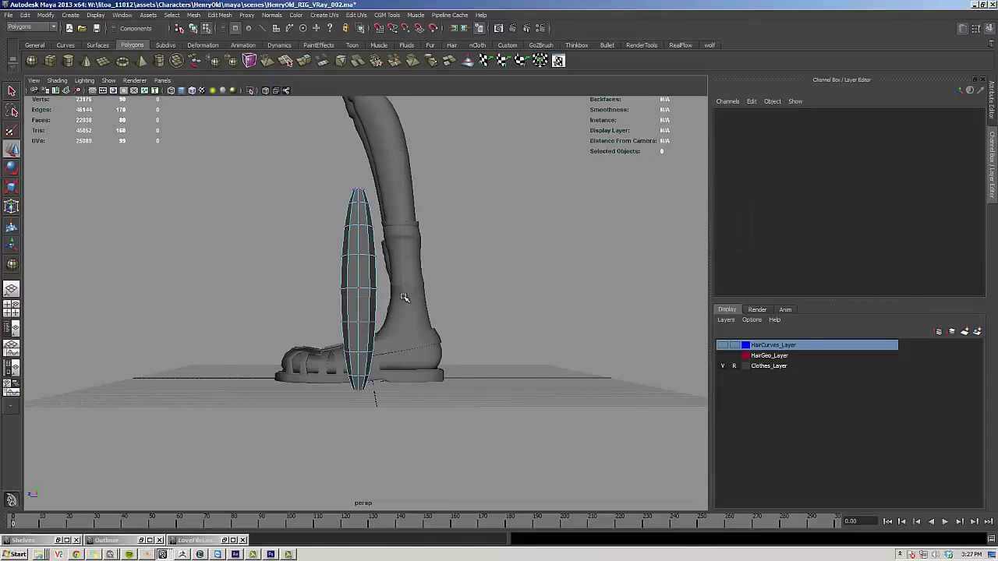
pyautogui.moveTo(404, 297); pyautogui.dragTo(405, 302)
pyautogui.press('e')
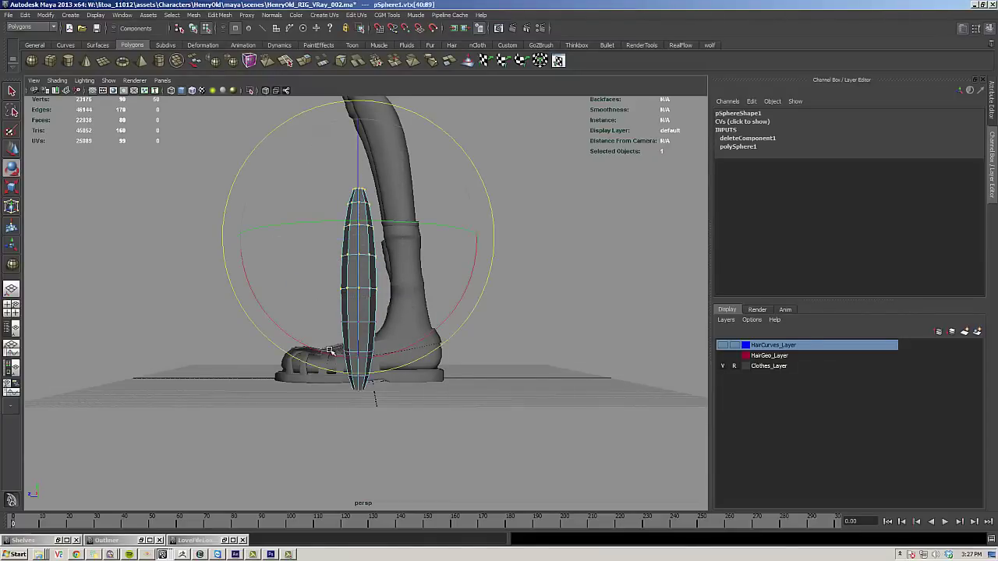
pyautogui.moveTo(330, 351); pyautogui.dragTo(295, 362)
pyautogui.press('w')
pyautogui.moveTo(366, 248); pyautogui.dragTo(447, 308)
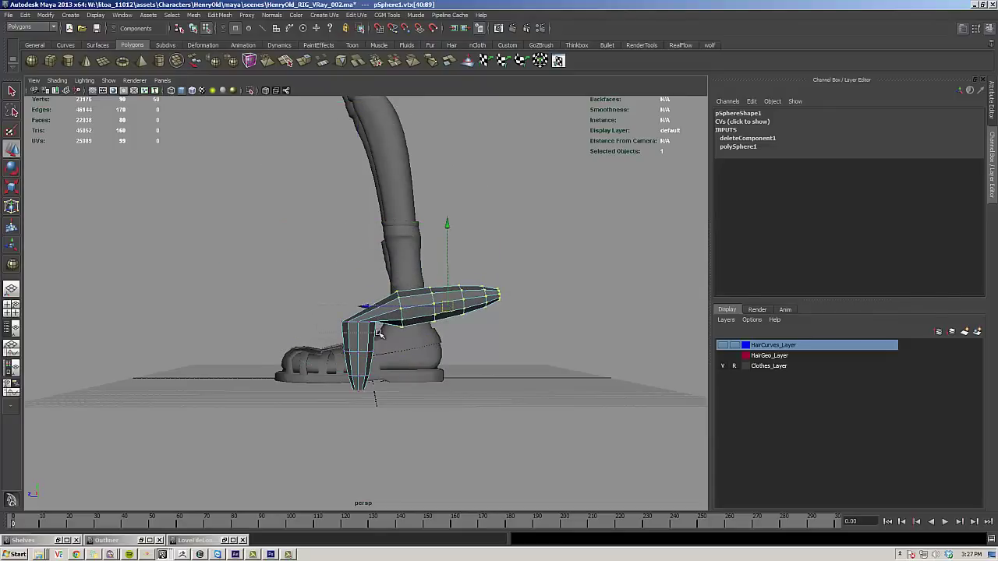
# - Tilt the vertex ring at the bend and shift it slightly backward to smooth the corner
pyautogui.moveTo(378, 334); pyautogui.dragTo(380, 334)
pyautogui.press('e')
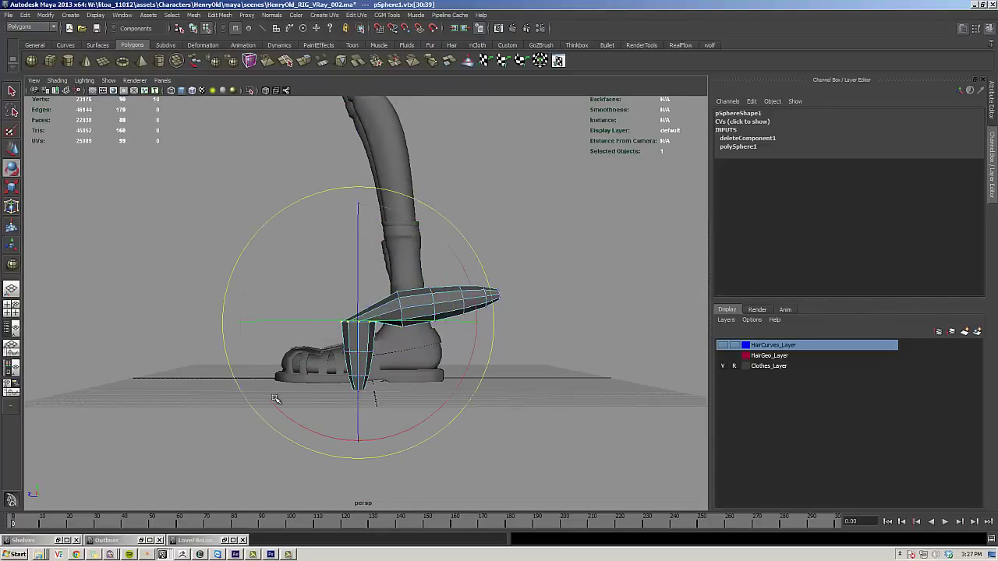
pyautogui.moveTo(276, 399)
pyautogui.mouseDown()
pyautogui.moveTo(261, 379)
pyautogui.moveTo(265, 390)
pyautogui.mouseUp()
pyautogui.press('w')
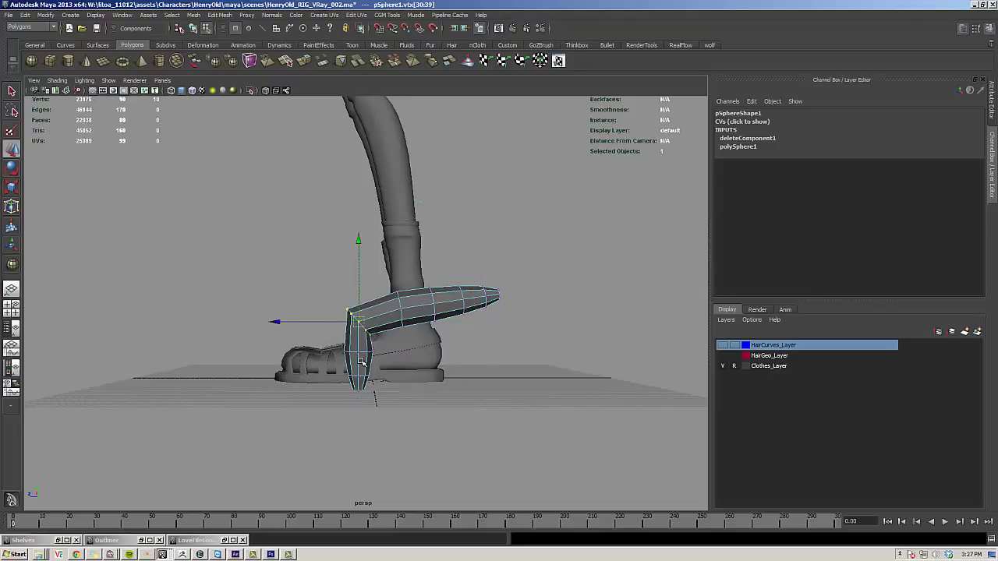
pyautogui.moveTo(326, 320); pyautogui.dragTo(334, 321)
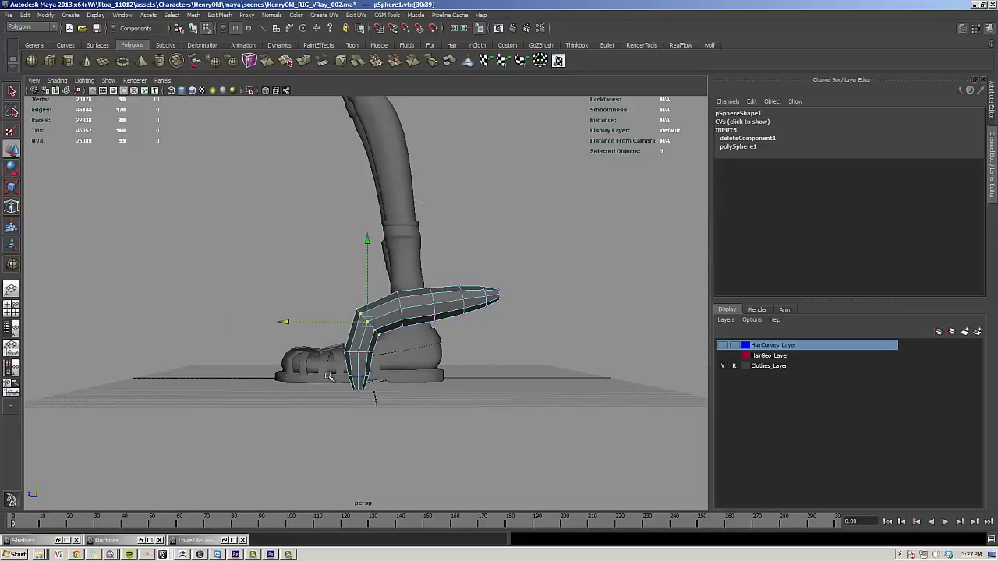
# - Shift the bottom ring of vertices slightly backward with soft selection
pyautogui.moveTo(349, 391); pyautogui.dragTo(387, 414)
pyautogui.press('b')
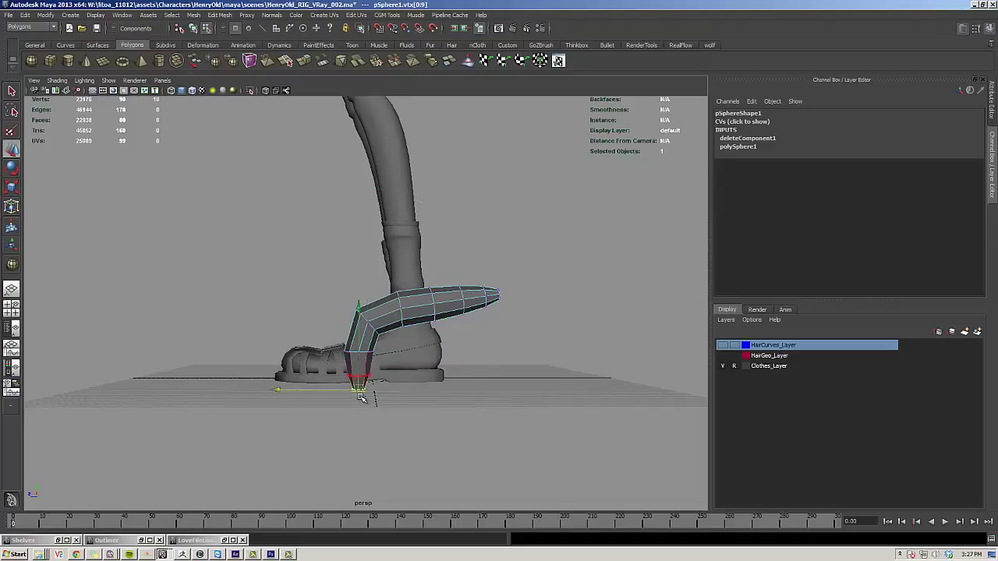
pyautogui.moveTo(330, 391); pyautogui.dragTo(335, 392)
pyautogui.press('e')
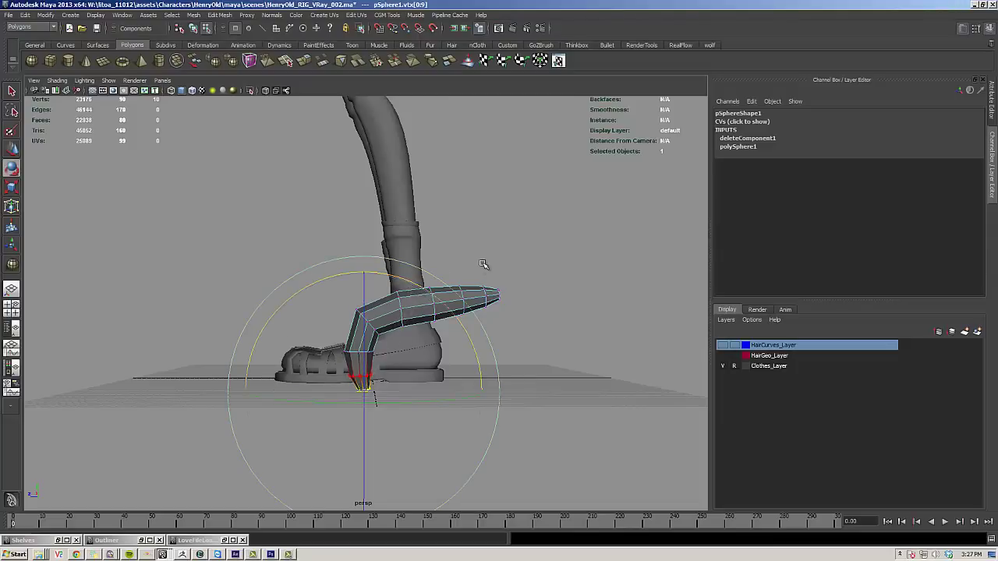
# - Reshape the vertices at the far end of the form so the tip curves upward, and return to object selection
pyautogui.moveTo(515, 312); pyautogui.dragTo(553, 360)
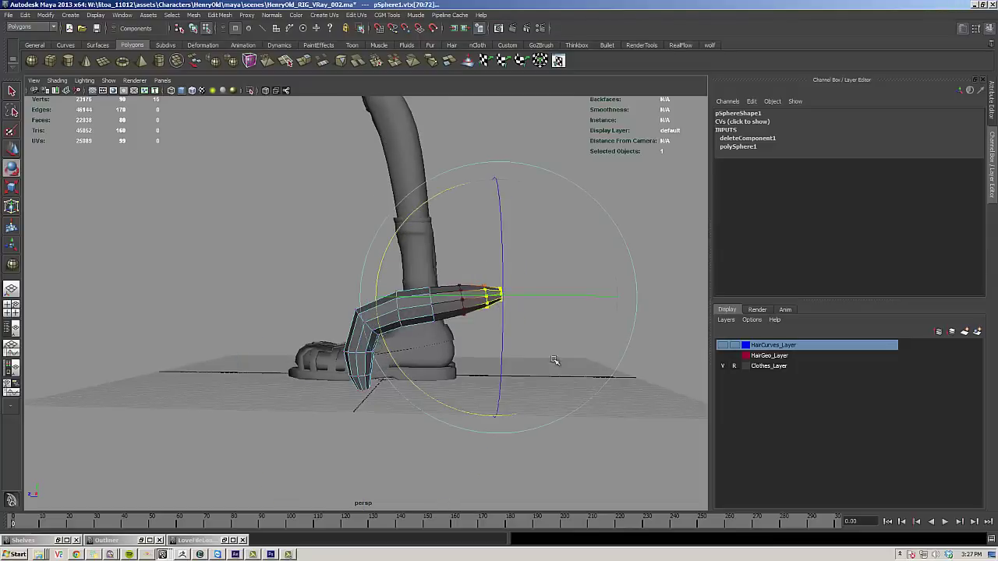
pyautogui.click(626, 378)
pyautogui.moveTo(515, 313); pyautogui.dragTo(493, 276)
pyautogui.moveTo(399, 237); pyautogui.dragTo(399, 262)
pyautogui.hotkey('ctrl', 'z')
pyautogui.press('b')
pyautogui.moveTo(473, 277); pyautogui.dragTo(395, 313)
pyautogui.click(225, 287)
pyautogui.keyDown('alt'); pyautogui.moveTo(226, 288); pyautogui.dragTo(354, 316); pyautogui.keyUp('alt')
pyautogui.press('F8')
pyautogui.press('F8')
pyautogui.press('F8')
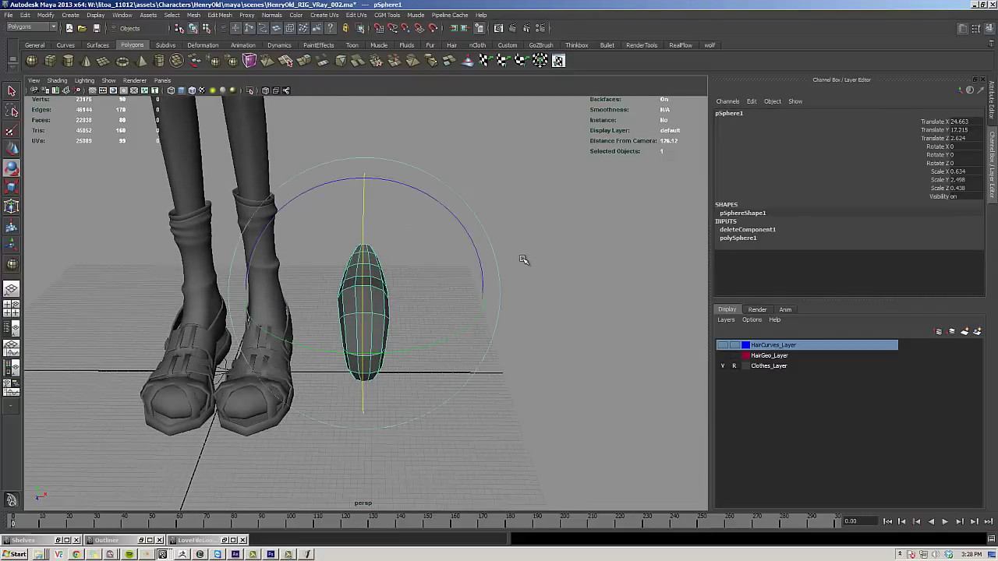
# - Move the strand's pivot down to the center of its base ring, leave pivot editing and deselect the strand
pyautogui.keyDown('alt'); pyautogui.moveTo(523, 260); pyautogui.dragTo(503, 261); pyautogui.keyUp('alt')
pyautogui.press('w')
pyautogui.keyDown('alt'); pyautogui.moveTo(413, 271); pyautogui.dragTo(341, 259); pyautogui.keyUp('alt')
pyautogui.press('Insert')
pyautogui.moveTo(363, 220); pyautogui.dragTo(358, 316)
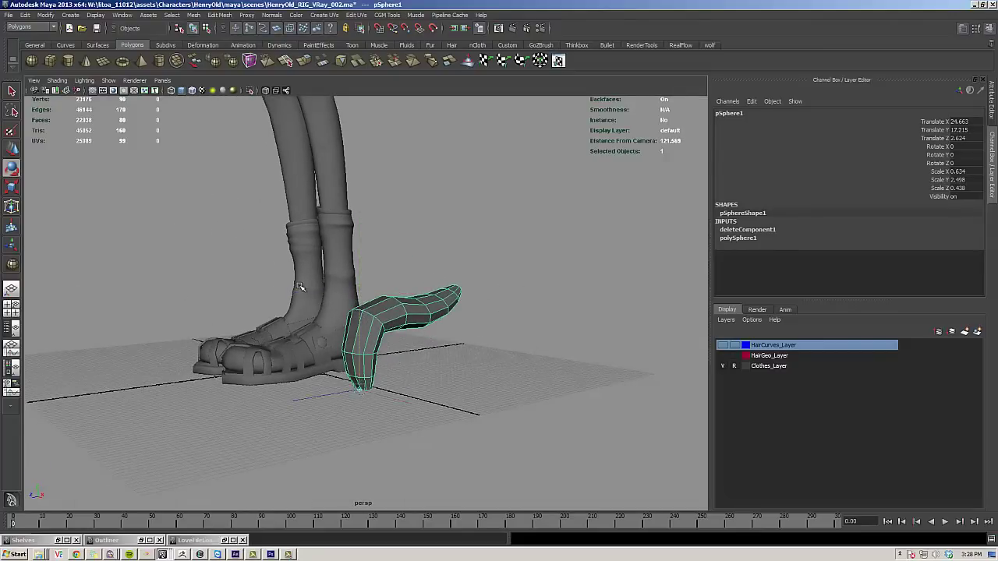
pyautogui.keyDown('alt'); pyautogui.moveTo(303, 288); pyautogui.dragTo(343, 257, button='right'); pyautogui.keyUp('alt')
pyautogui.keyDown('alt'); pyautogui.moveTo(238, 322); pyautogui.dragTo(277, 278, button='middle'); pyautogui.keyUp('alt')
pyautogui.keyDown('alt'); pyautogui.moveTo(277, 279); pyautogui.dragTo(261, 322, button='right'); pyautogui.keyUp('alt')
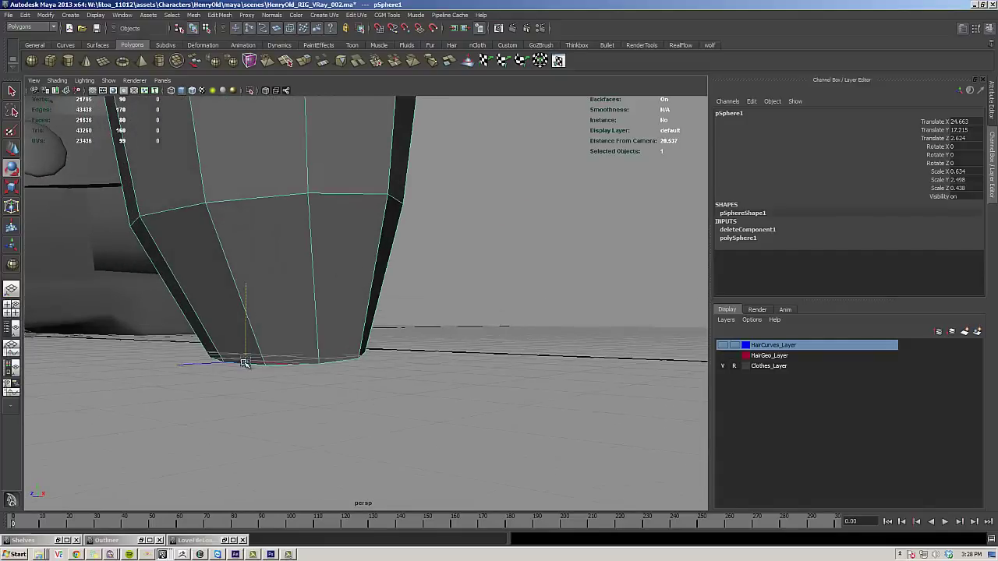
pyautogui.keyDown('alt'); pyautogui.moveTo(225, 364); pyautogui.dragTo(390, 319); pyautogui.keyUp('alt')
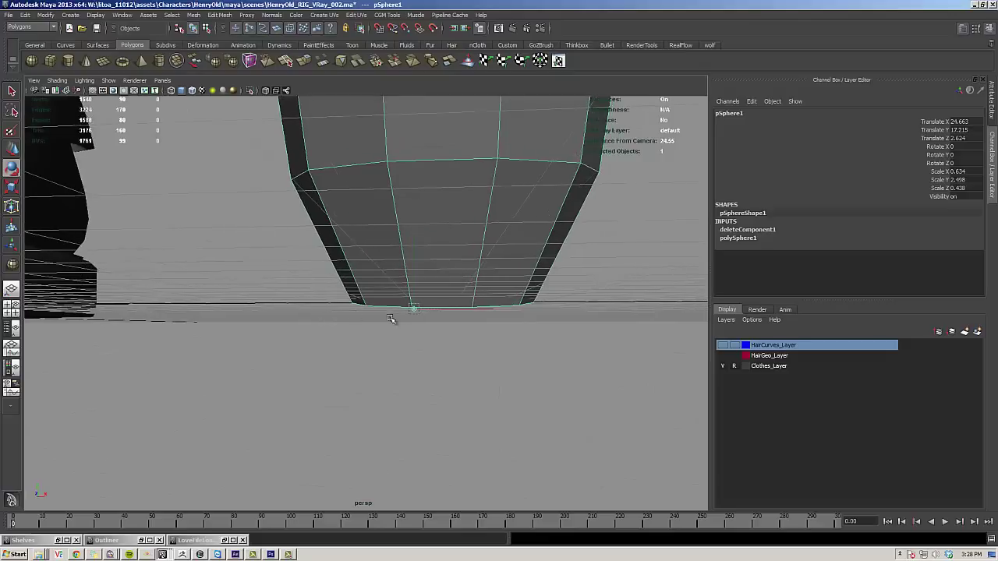
pyautogui.moveTo(489, 310)
pyautogui.mouseDown()
pyautogui.moveTo(523, 309)
pyautogui.moveTo(478, 318)
pyautogui.mouseUp()
pyautogui.keyDown('alt'); pyautogui.moveTo(479, 318); pyautogui.dragTo(403, 273, button='right'); pyautogui.keyUp('alt')
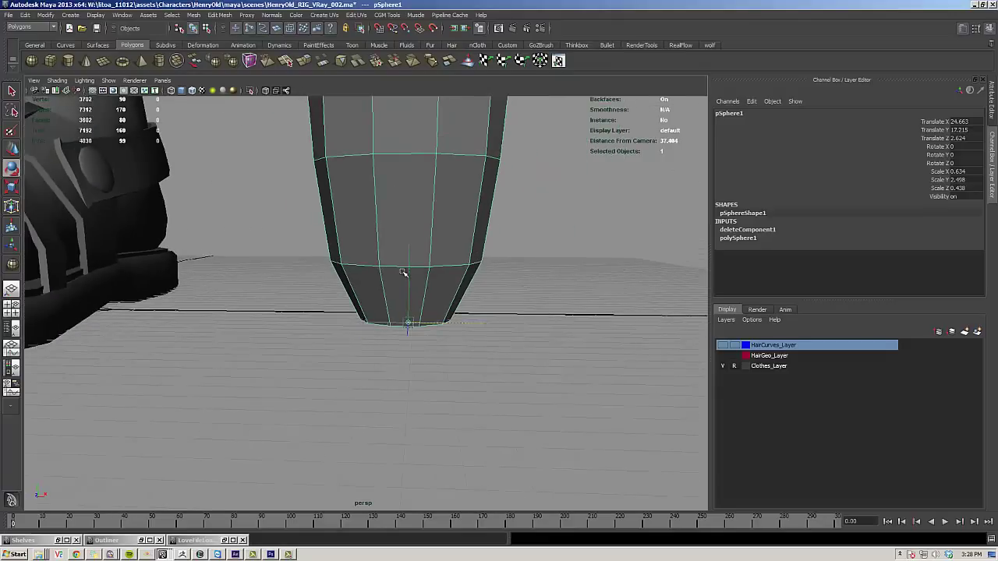
pyautogui.press('e')
pyautogui.click(227, 240)
# - Duplicate the strand and move the copy onto the top of the character's head, at about X 1.96, Y 200.2, Z 13.76
pyautogui.keyDown('alt'); pyautogui.moveTo(524, 268); pyautogui.dragTo(240, 138, button='right'); pyautogui.keyUp('alt')
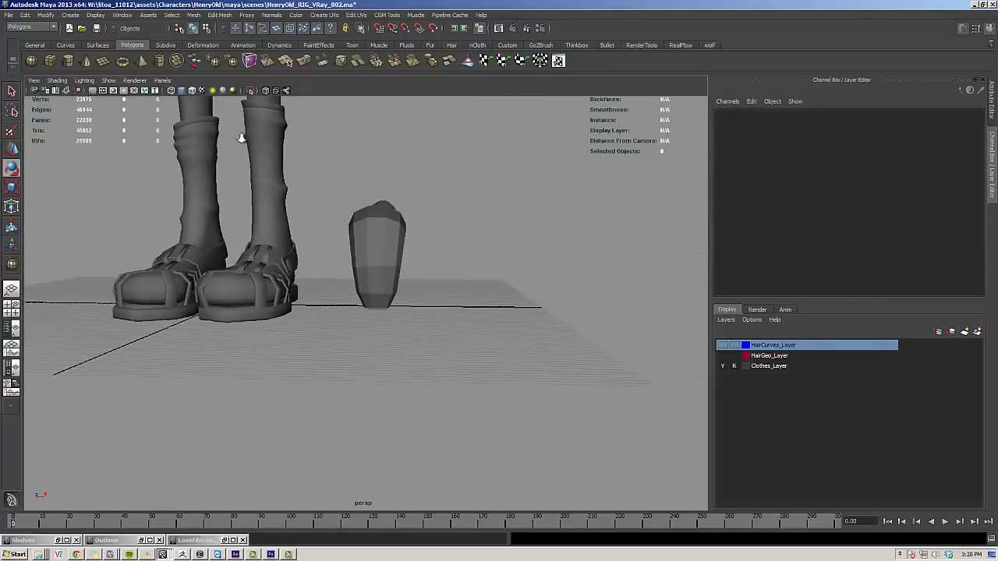
pyautogui.keyDown('alt'); pyautogui.moveTo(552, 234); pyautogui.dragTo(433, 247); pyautogui.keyUp('alt')
pyautogui.keyDown('alt'); pyautogui.moveTo(434, 247); pyautogui.dragTo(471, 329, button='middle'); pyautogui.keyUp('alt')
pyautogui.keyDown('alt'); pyautogui.moveTo(552, 314); pyautogui.dragTo(289, 214, button='right'); pyautogui.keyUp('alt')
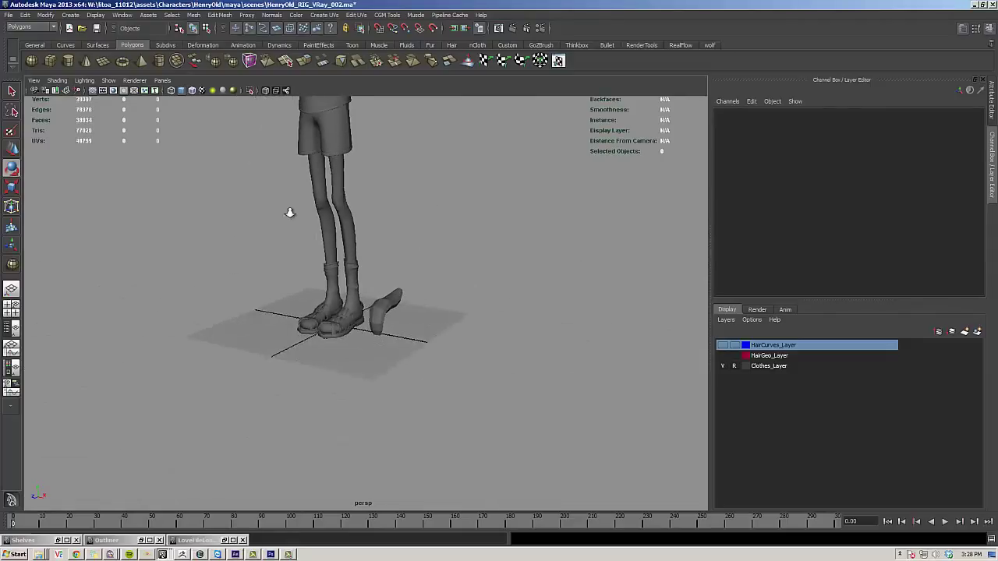
pyautogui.keyDown('alt'); pyautogui.moveTo(321, 201); pyautogui.dragTo(330, 315, button='middle'); pyautogui.keyUp('alt')
pyautogui.keyDown('alt'); pyautogui.moveTo(425, 315); pyautogui.dragTo(359, 299, button='right'); pyautogui.keyUp('alt')
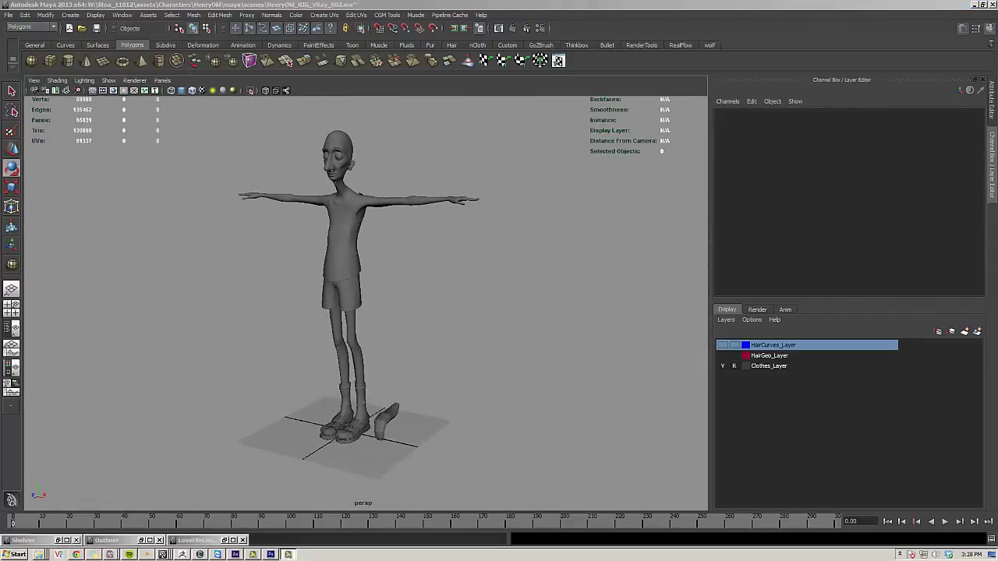
pyautogui.click(394, 410)
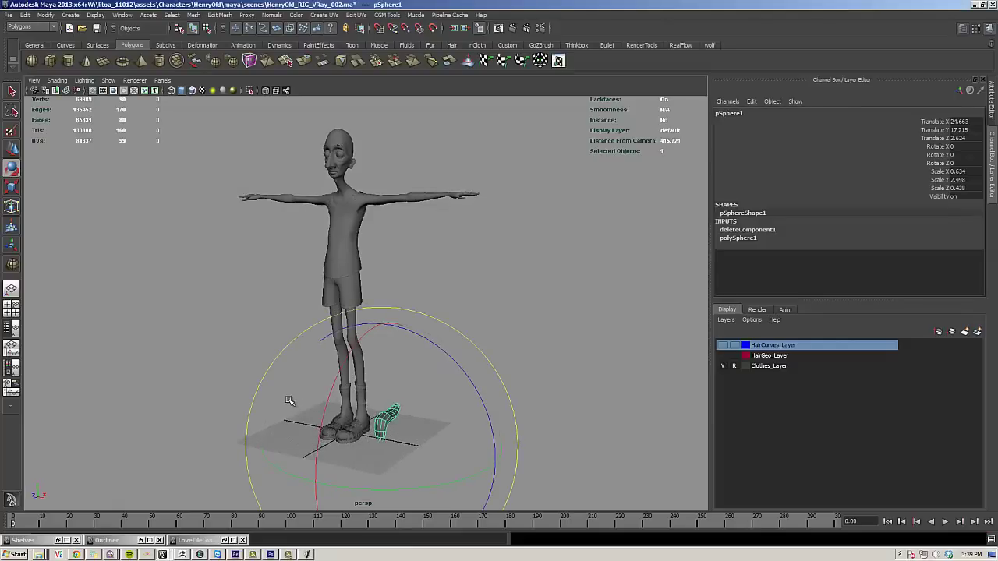
pyautogui.press('w')
pyautogui.hotkey('ctrl', 'd')
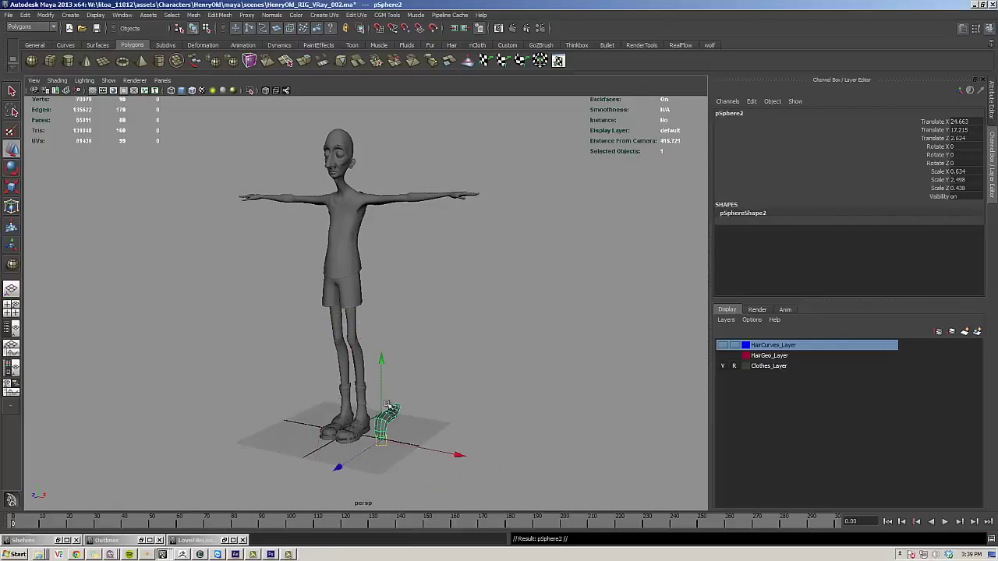
pyautogui.moveTo(382, 376); pyautogui.dragTo(376, 199)
pyautogui.press('f')
pyautogui.keyDown('alt'); pyautogui.moveTo(453, 265); pyautogui.dragTo(256, 279); pyautogui.keyUp('alt')
pyautogui.keyDown('alt'); pyautogui.moveTo(256, 279); pyautogui.dragTo(262, 250, button='middle'); pyautogui.keyUp('alt')
pyautogui.moveTo(310, 333); pyautogui.dragTo(411, 347)
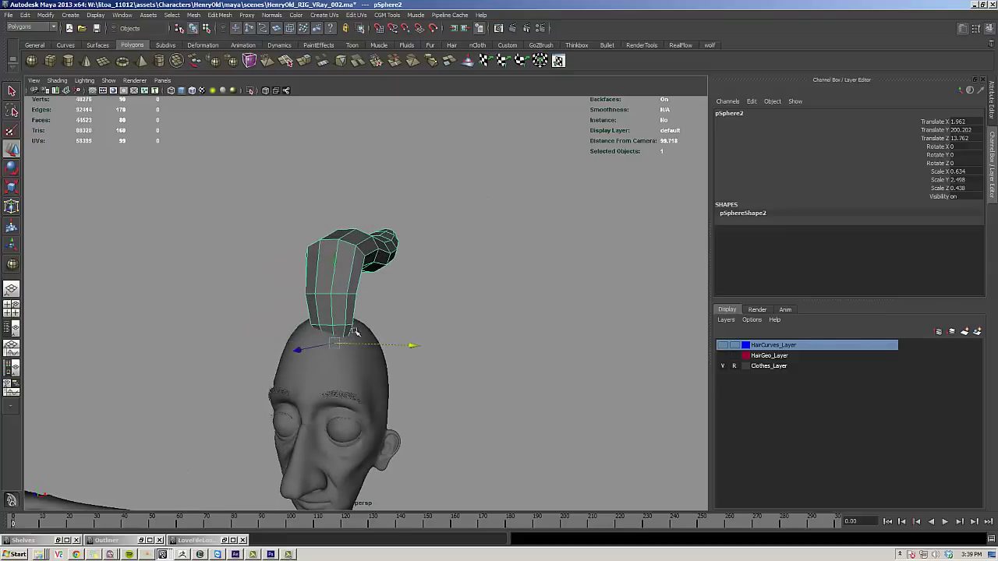
# - Scale the head strand to about 0.262, 0.78, 0.137, and tilt and shift it to sit at the front of the scalp
pyautogui.keyDown('alt'); pyautogui.moveTo(356, 332); pyautogui.dragTo(248, 341); pyautogui.keyUp('alt')
pyautogui.press('r')
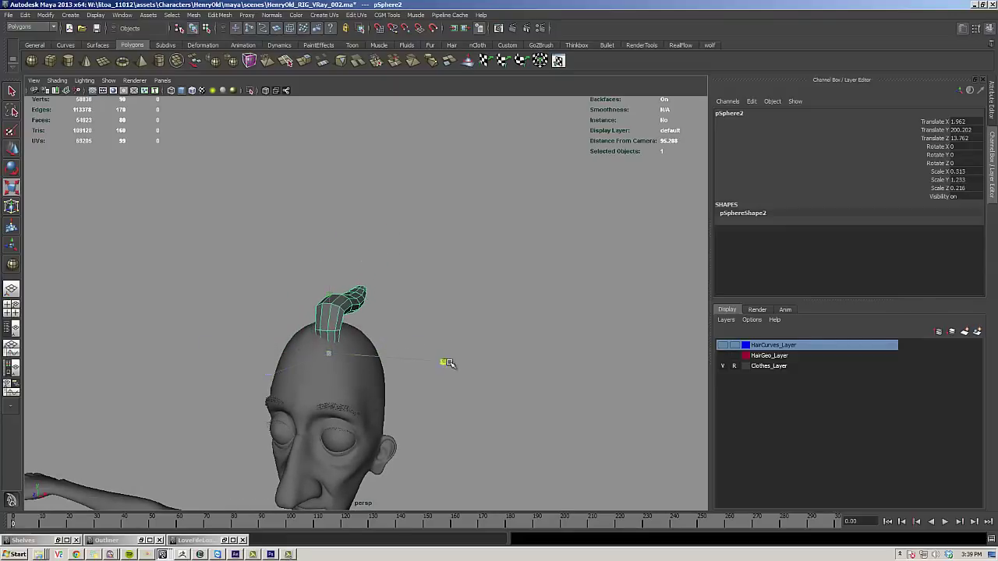
pyautogui.moveTo(446, 363)
pyautogui.mouseDown()
pyautogui.moveTo(494, 366)
pyautogui.moveTo(439, 357)
pyautogui.mouseUp()
pyautogui.press('e')
pyautogui.moveTo(348, 315); pyautogui.dragTo(295, 356)
pyautogui.press('r')
pyautogui.press('w')
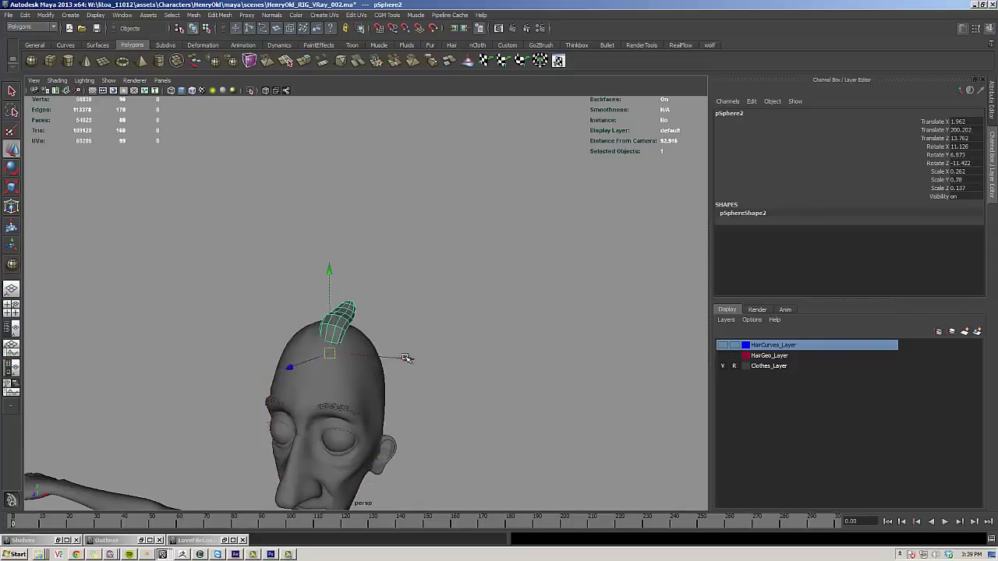
pyautogui.keyDown('alt'); pyautogui.moveTo(408, 357); pyautogui.dragTo(370, 339); pyautogui.keyUp('alt')
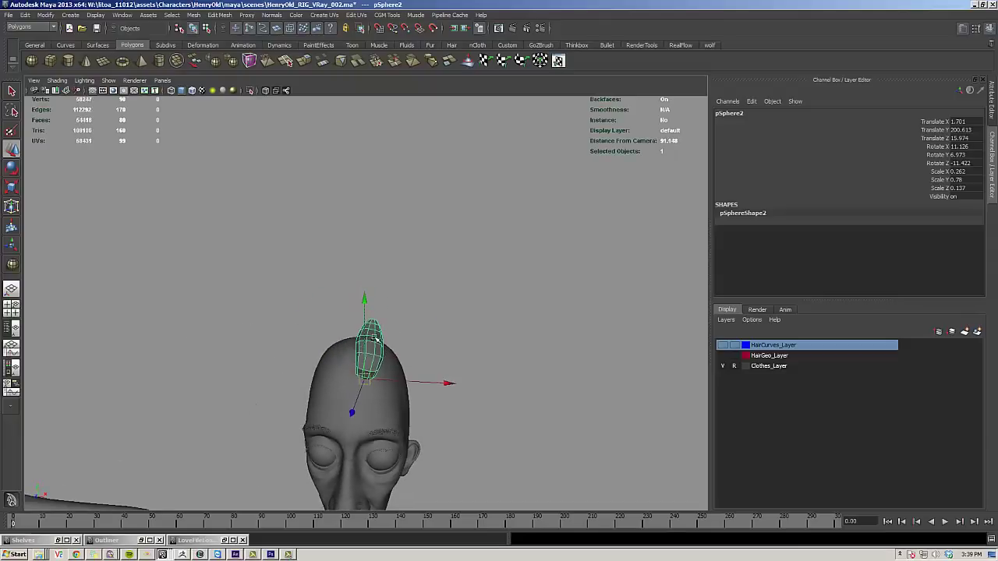
# - Adjust the head strand's tip vertices with soft selection to follow the scalp, and return to object selection
pyautogui.moveTo(373, 339); pyautogui.dragTo(355, 335, button='right')
pyautogui.keyDown('alt'); pyautogui.moveTo(355, 336); pyautogui.dragTo(344, 364); pyautogui.keyUp('alt')
pyautogui.press('b')
pyautogui.press('e')
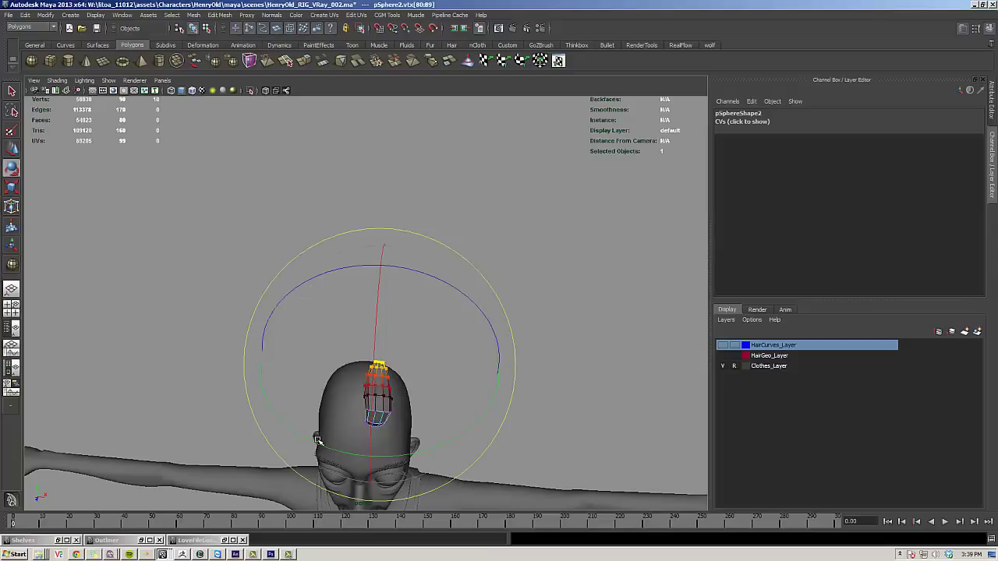
pyautogui.press('w')
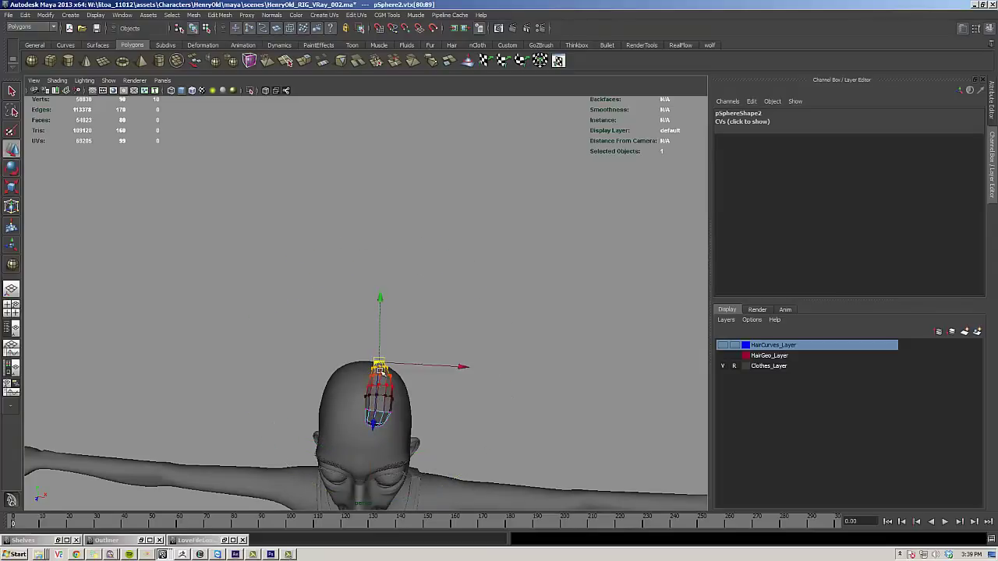
pyautogui.keyDown('alt'); pyautogui.moveTo(379, 368); pyautogui.dragTo(361, 348); pyautogui.keyUp('alt')
pyautogui.click(426, 389)
pyautogui.press('F8')
# - Duplicate the head strand, place the copy beside it at about X 3.6, Y 200.05, Z 14.75, and rotate it to about -19° in Z
pyautogui.click(383, 332)
pyautogui.click(301, 313)
pyautogui.hotkey('ctrl', 'd')
pyautogui.press('e')
pyautogui.moveTo(268, 404); pyautogui.dragTo(251, 407)
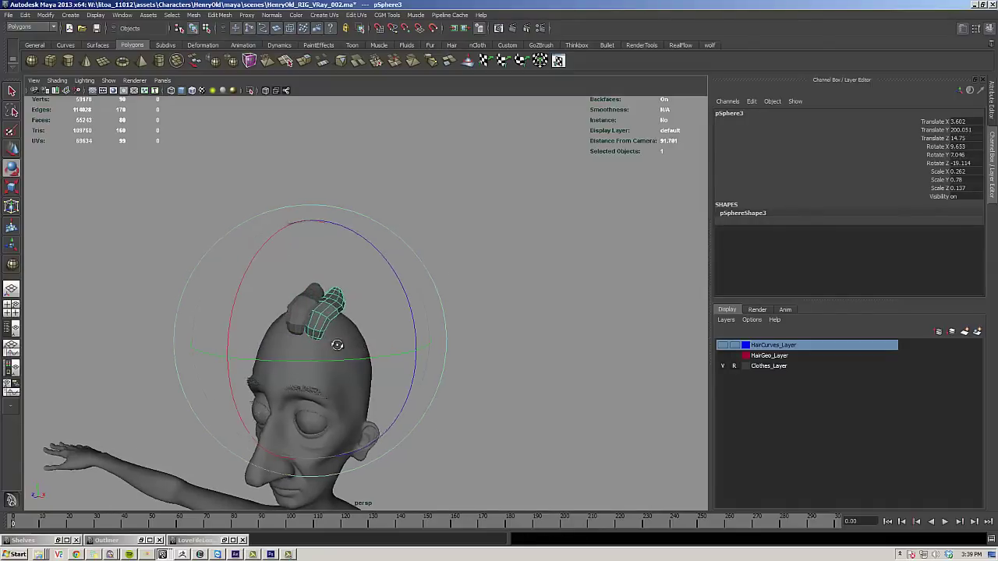
pyautogui.keyDown('alt'); pyautogui.moveTo(337, 344); pyautogui.dragTo(386, 345); pyautogui.keyUp('alt')
pyautogui.press('r')
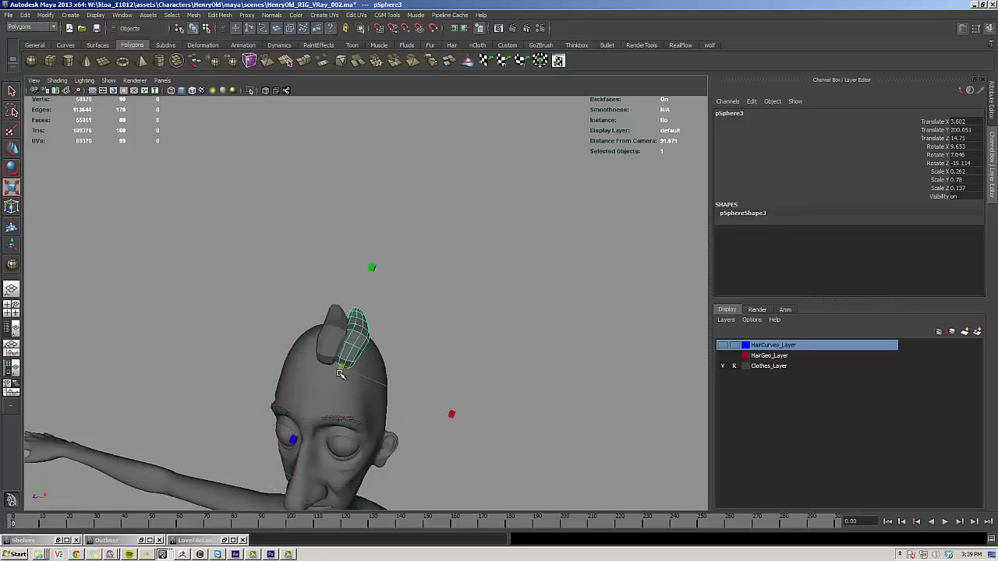
pyautogui.click(418, 322)
# - Move the original strand at ground level along X to the scene's center between the feet, with grid snapping on
pyautogui.keyDown('alt'); pyautogui.moveTo(424, 311); pyautogui.dragTo(418, 304); pyautogui.keyUp('alt')
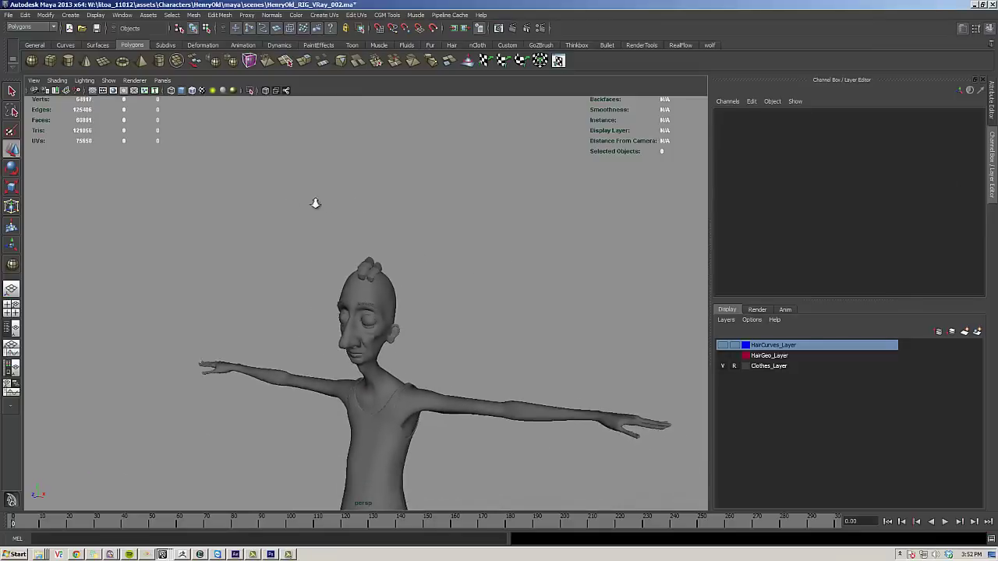
pyautogui.keyDown('alt'); pyautogui.moveTo(314, 200); pyautogui.dragTo(408, 397); pyautogui.keyUp('alt')
pyautogui.click(424, 405)
pyautogui.click(377, 29)
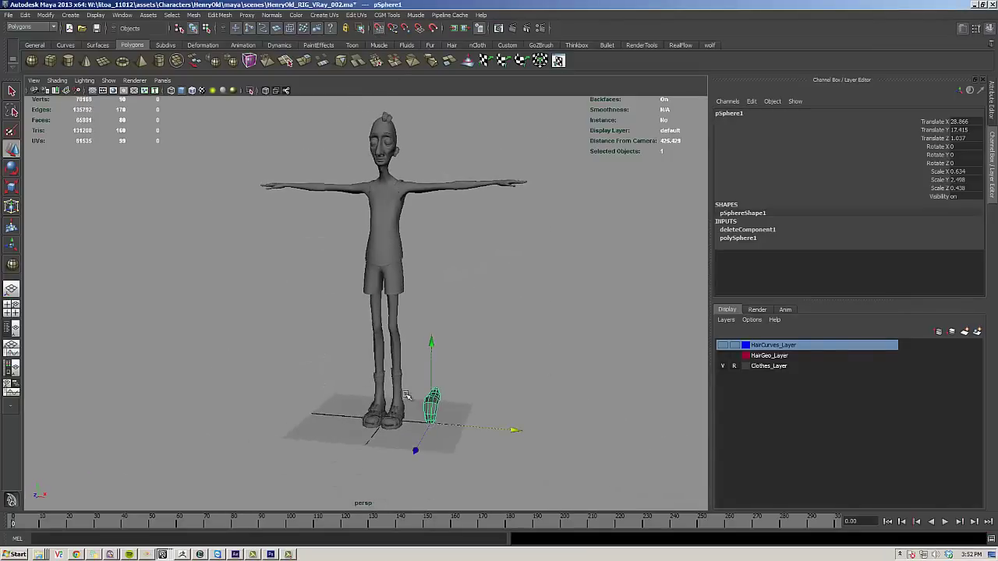
pyautogui.keyDown('alt'); pyautogui.moveTo(371, 390); pyautogui.dragTo(548, 437, button='right'); pyautogui.keyUp('alt')
pyautogui.keyDown('alt'); pyautogui.moveTo(549, 436); pyautogui.dragTo(420, 302, button='middle'); pyautogui.keyUp('alt')
pyautogui.keyDown('alt'); pyautogui.moveTo(420, 302); pyautogui.dragTo(577, 345, button='right'); pyautogui.keyUp('alt')
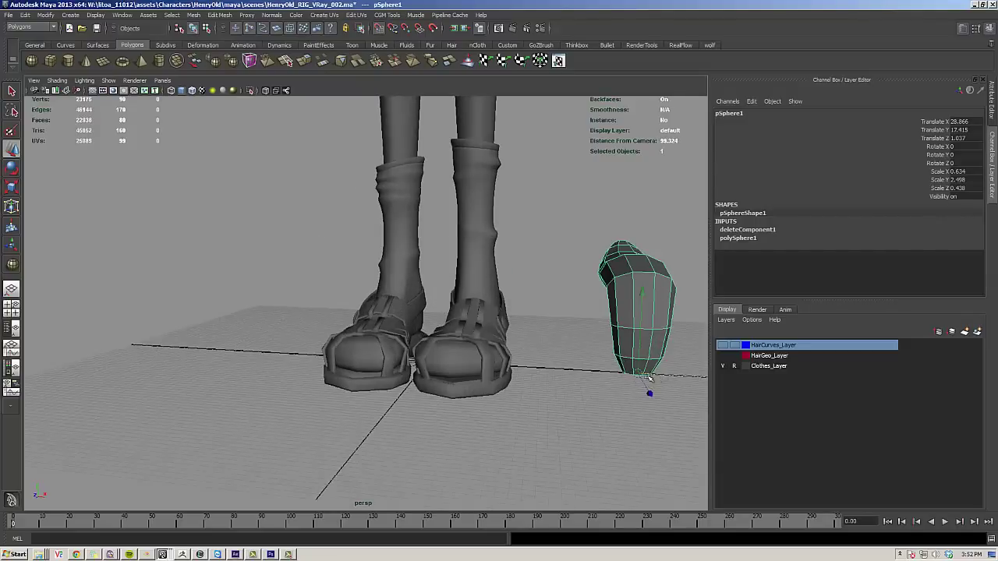
pyautogui.moveTo(649, 378); pyautogui.dragTo(419, 367)
pyautogui.keyDown('alt'); pyautogui.moveTo(418, 366); pyautogui.dragTo(474, 355); pyautogui.keyUp('alt')
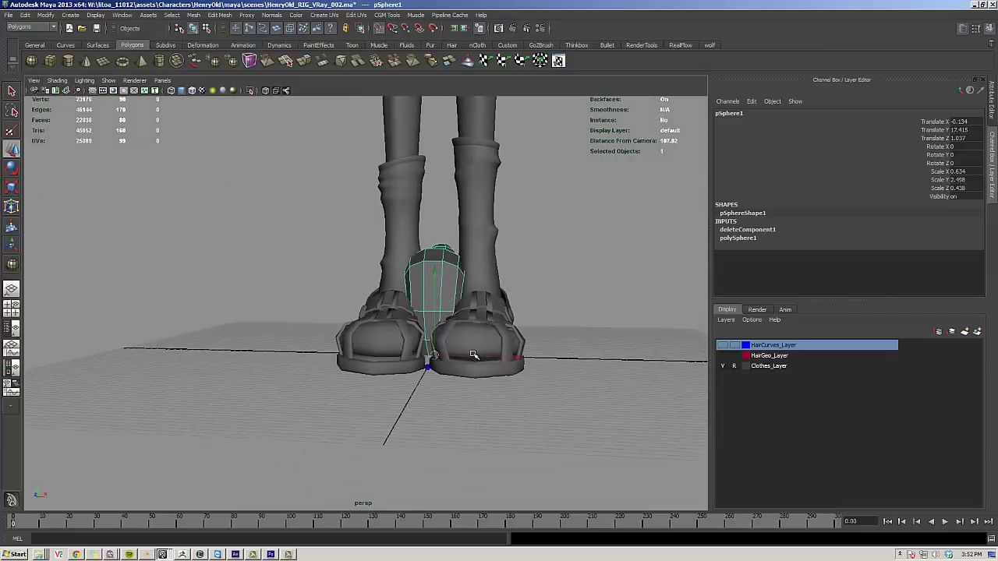
# - Launch the surface painting script with the MEL command spPaint3d
pyautogui.keyDown('alt'); pyautogui.moveTo(564, 183); pyautogui.dragTo(391, 254, button='right'); pyautogui.keyUp('alt')
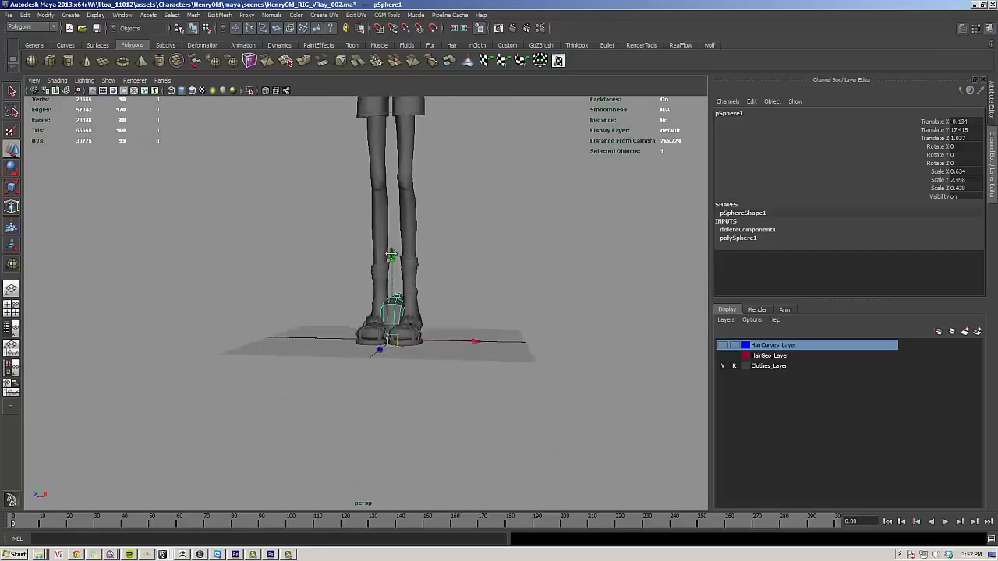
pyautogui.keyDown('alt'); pyautogui.moveTo(391, 255); pyautogui.dragTo(394, 413, button='middle'); pyautogui.keyUp('alt')
pyautogui.keyDown('alt'); pyautogui.moveTo(398, 183); pyautogui.dragTo(397, 316, button='middle'); pyautogui.keyUp('alt')
pyautogui.keyDown('alt'); pyautogui.moveTo(398, 365); pyautogui.dragTo(330, 378); pyautogui.keyUp('alt')
pyautogui.keyDown('alt'); pyautogui.moveTo(330, 379); pyautogui.dragTo(383, 316, button='middle'); pyautogui.keyUp('alt')
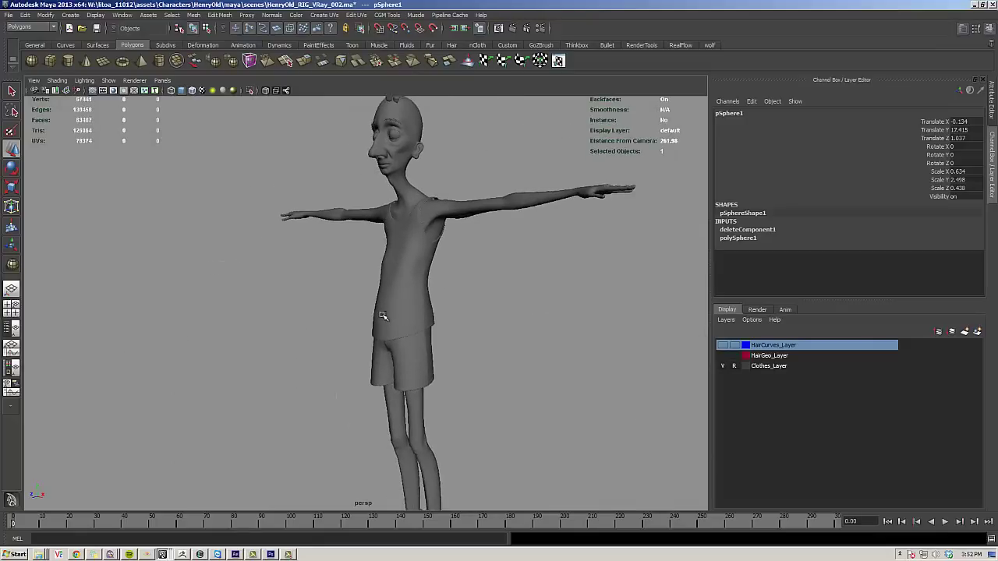
pyautogui.keyDown('alt'); pyautogui.moveTo(383, 316); pyautogui.dragTo(445, 319); pyautogui.keyUp('alt')
pyautogui.keyDown('alt'); pyautogui.moveTo(445, 318); pyautogui.dragTo(374, 283, button='right'); pyautogui.keyUp('alt')
pyautogui.keyDown('alt'); pyautogui.moveTo(394, 301); pyautogui.dragTo(392, 284, button='middle'); pyautogui.keyUp('alt')
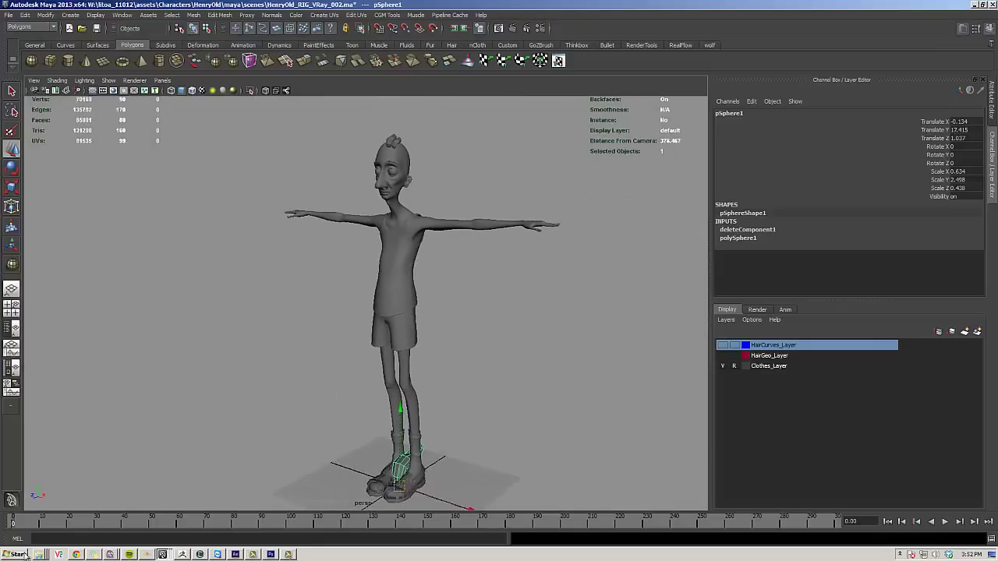
pyautogui.click(100, 538)
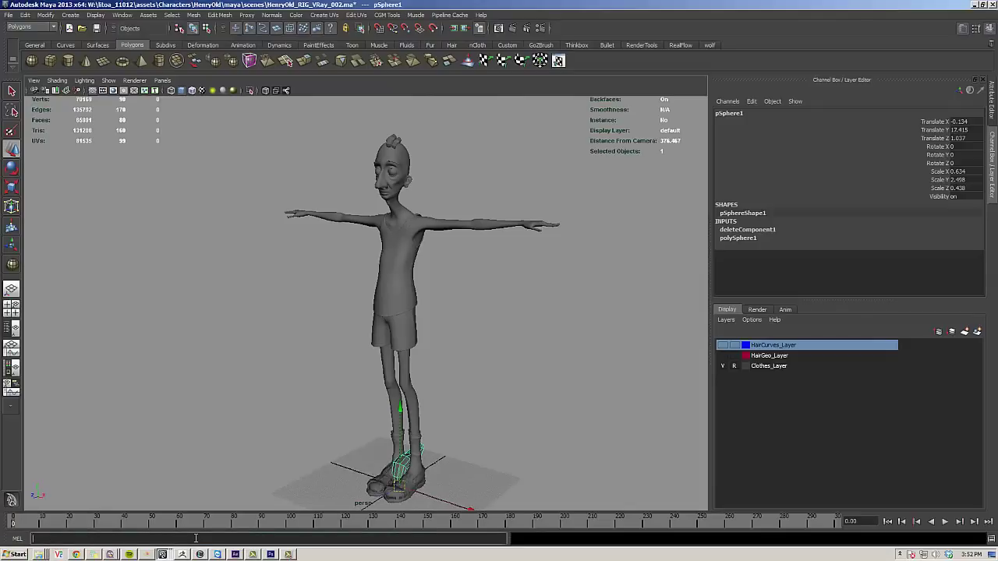
pyautogui.write('se')
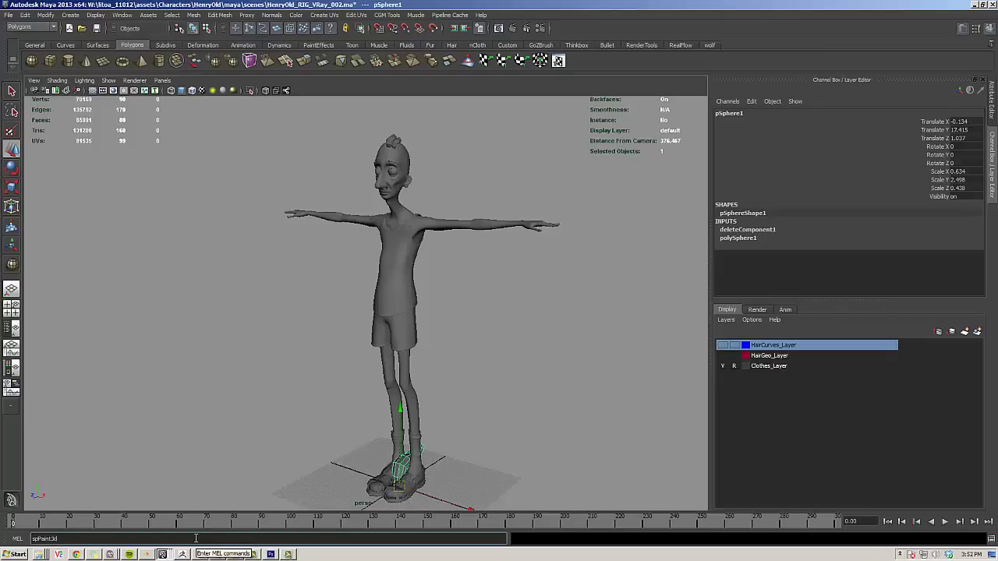
pyautogui.press('Return')
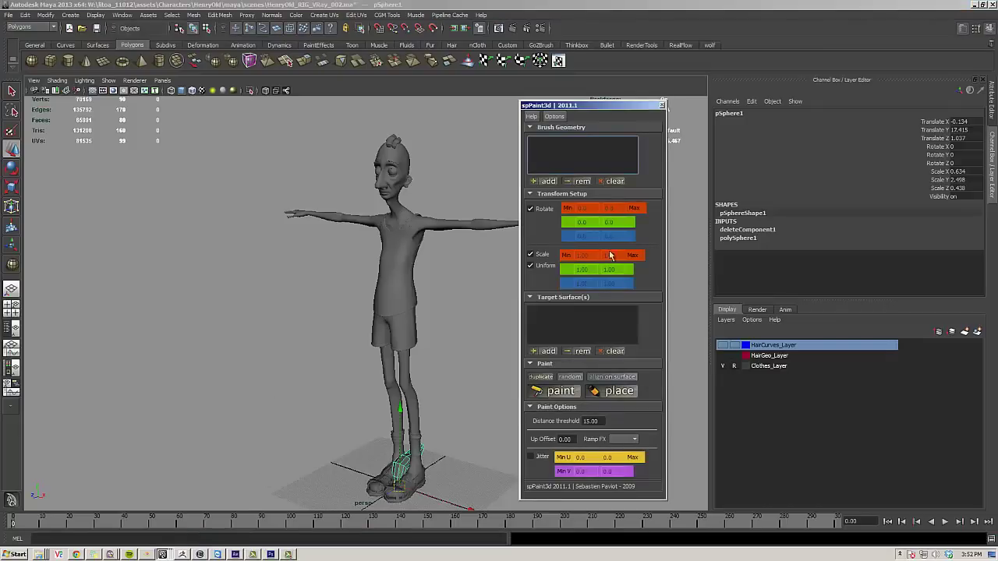
# - Add the original strand as the brush geometry and the character's body mesh as the target surface
pyautogui.click(546, 181)
pyautogui.click(430, 227)
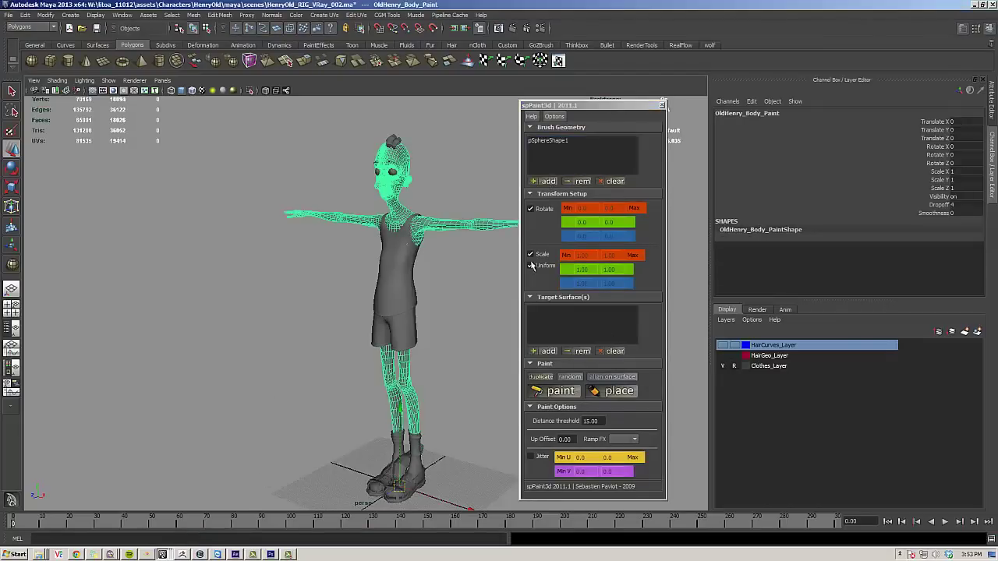
pyautogui.click(551, 353)
pyautogui.keyDown('alt'); pyautogui.moveTo(369, 317); pyautogui.dragTo(409, 326); pyautogui.keyUp('alt')
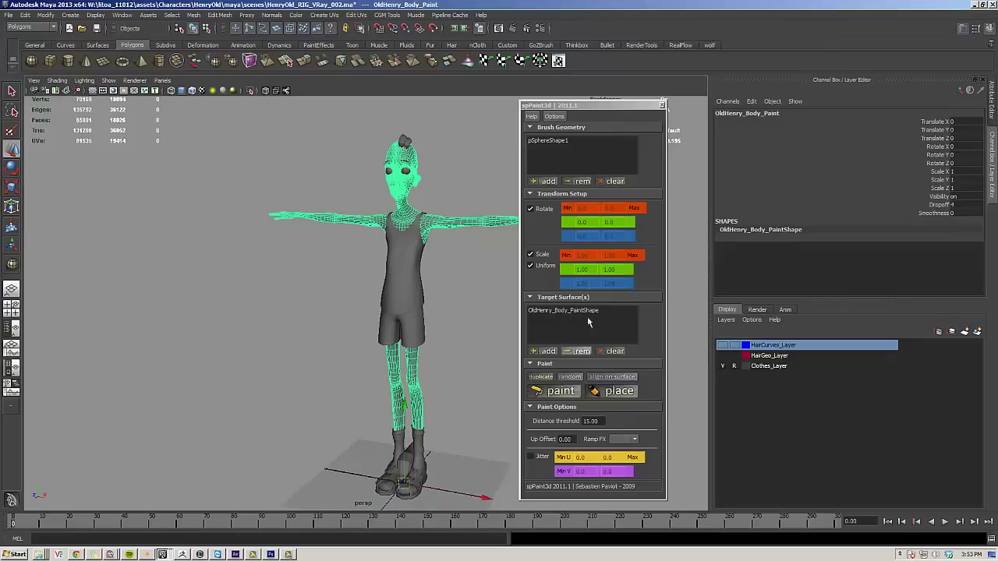
# - Lower the minimum and maximum scale of the painted copies below full size
pyautogui.moveTo(594, 254); pyautogui.dragTo(558, 255)
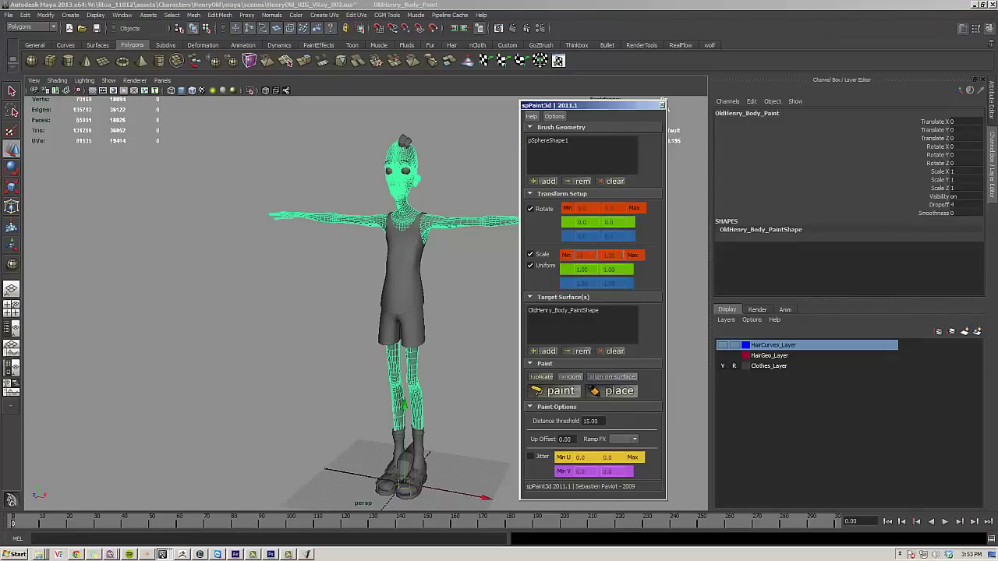
pyautogui.press('Tab')
# - Start painting and place three strand copies on the scalp, running from behind the existing strands down toward the ear
pyautogui.click(545, 392)
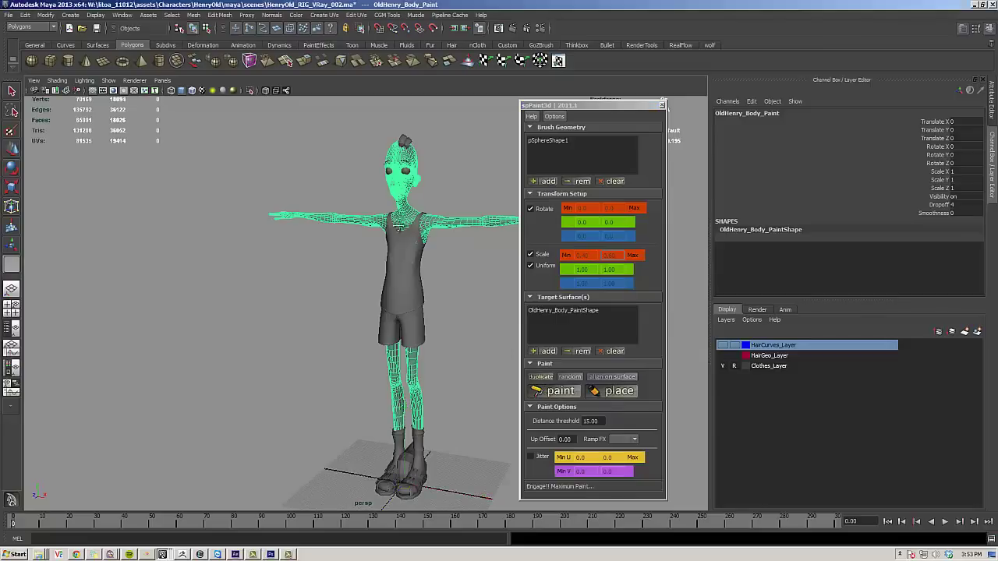
pyautogui.keyDown('alt'); pyautogui.moveTo(312, 168); pyautogui.dragTo(301, 280, button='middle'); pyautogui.keyUp('alt')
pyautogui.keyDown('alt'); pyautogui.moveTo(301, 280); pyautogui.dragTo(671, 313, button='right'); pyautogui.keyUp('alt')
pyautogui.keyDown('alt'); pyautogui.moveTo(343, 172); pyautogui.dragTo(306, 226); pyautogui.keyUp('alt')
pyautogui.click(316, 229)
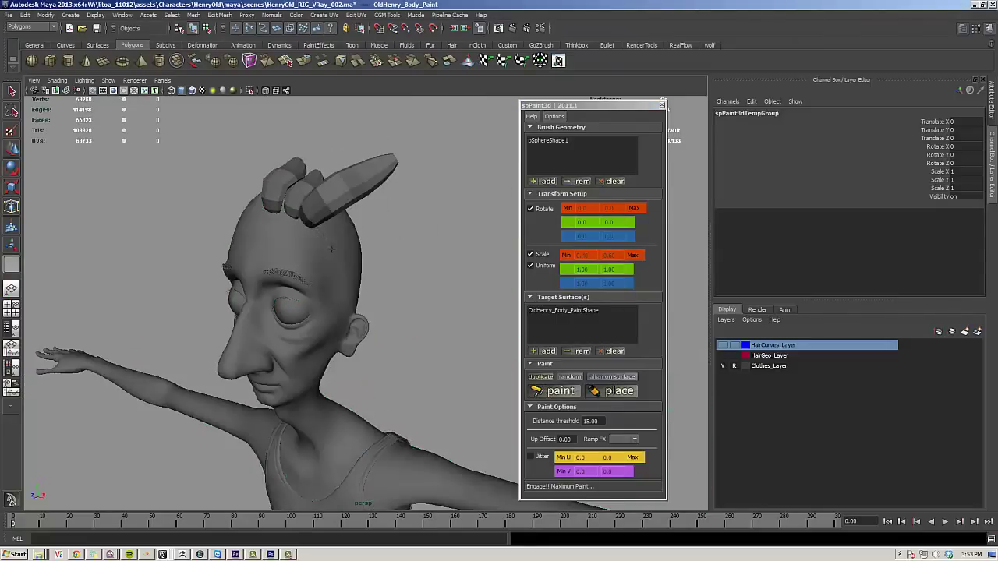
pyautogui.click(330, 232)
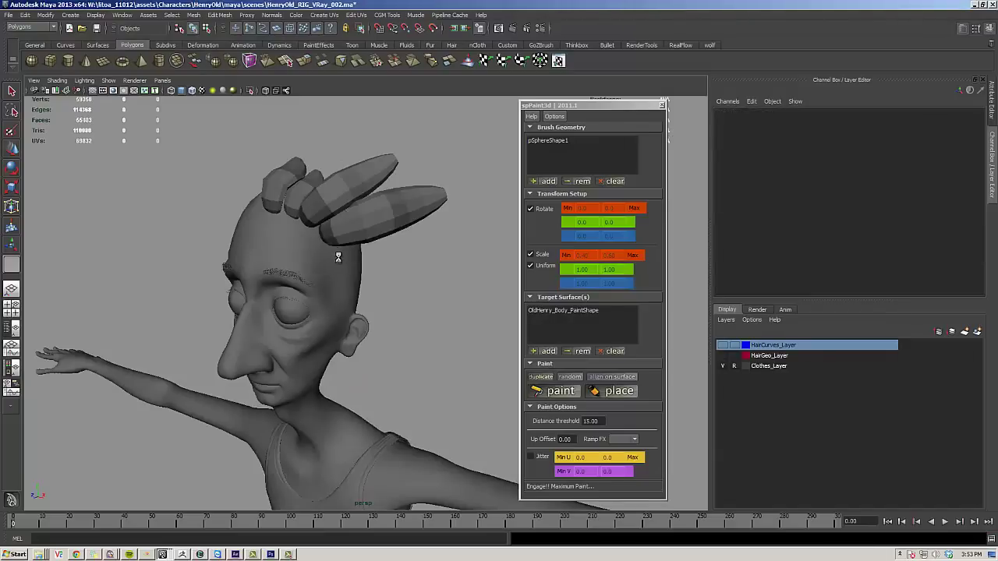
pyautogui.click(340, 257)
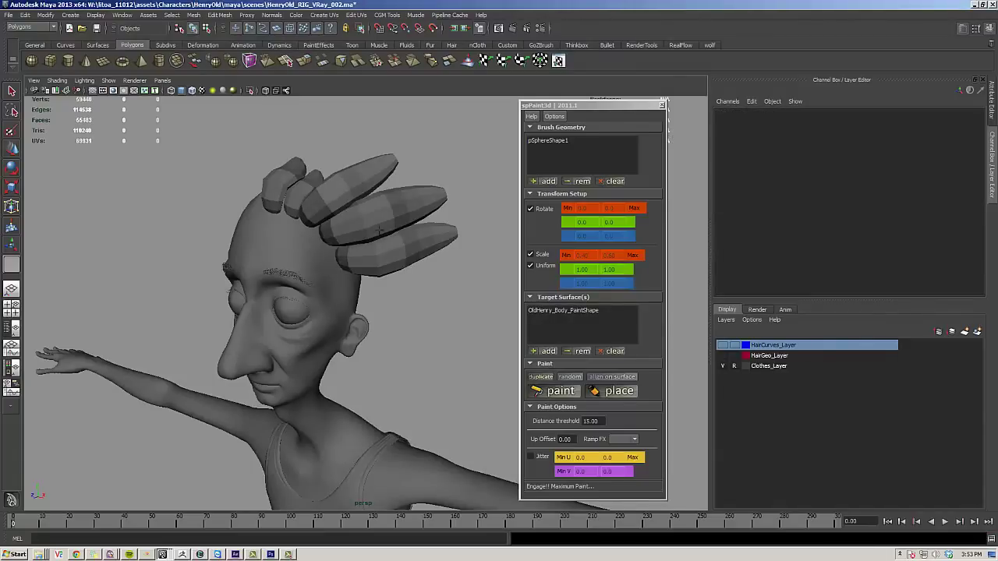
# - Undo the three painted strand copies
pyautogui.hotkey('ctrl', 'z')
pyautogui.hotkey('ctrl', 'z')
pyautogui.hotkey('ctrl', 'z')
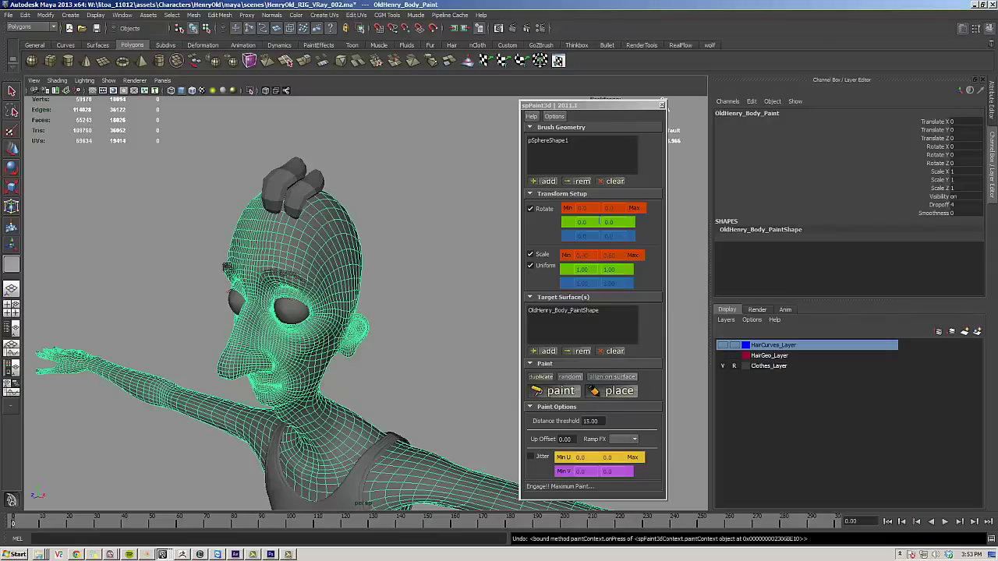
# - Readjust the minimum and maximum scale of the painted strand copies
pyautogui.doubleClick(582, 255)
pyautogui.write('1')
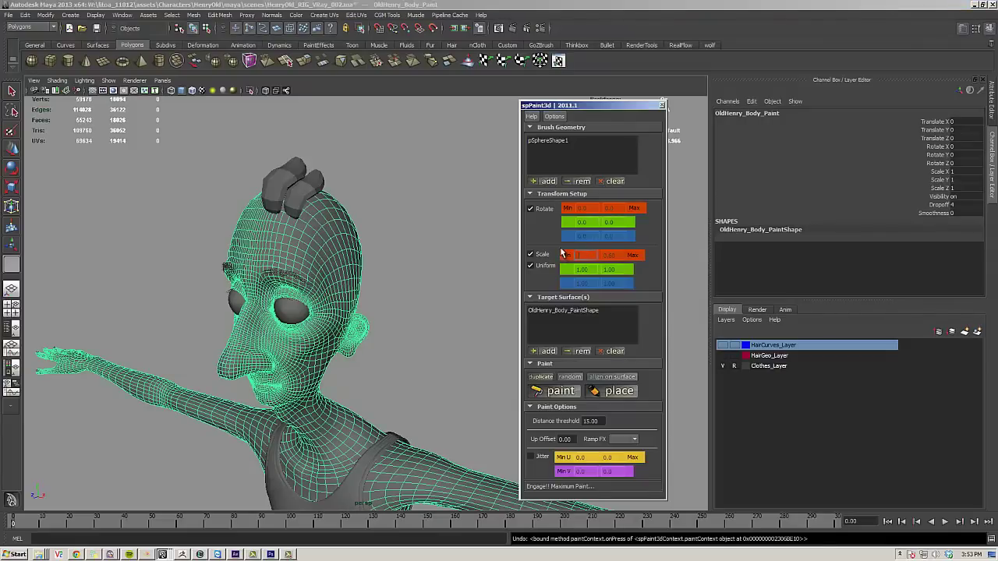
pyautogui.doubleClick(609, 256)
# - Paint overlapping strand copies onto the side of the scalp behind the existing strands, continuing around the head
pyautogui.click(550, 377)
pyautogui.click(327, 224)
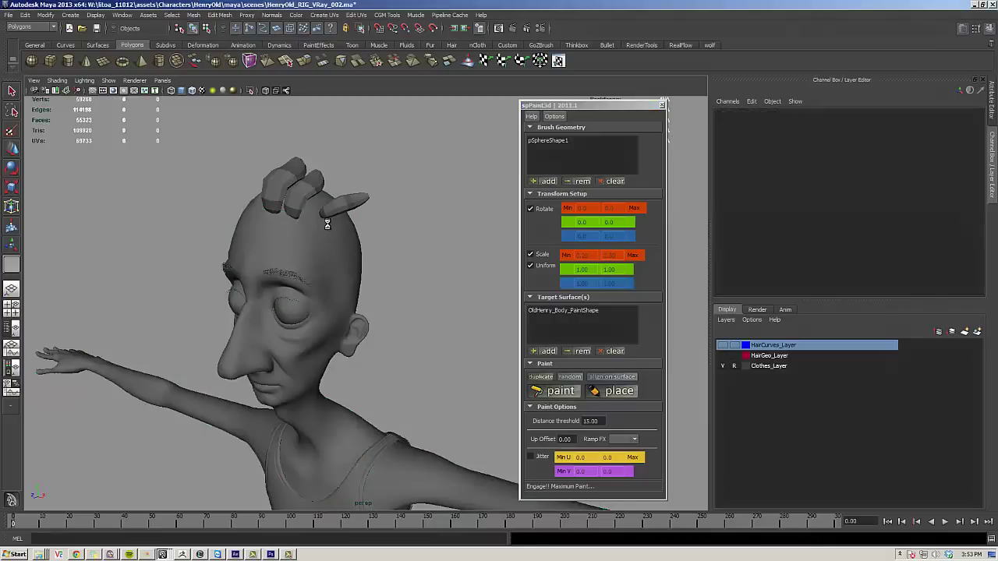
pyautogui.click(319, 220)
pyautogui.click(335, 235)
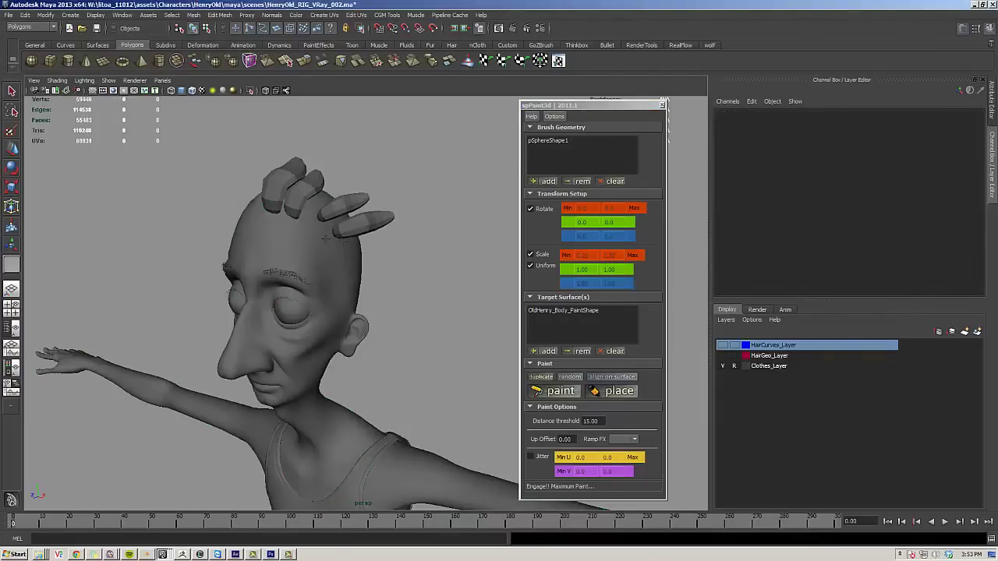
pyautogui.click(316, 222)
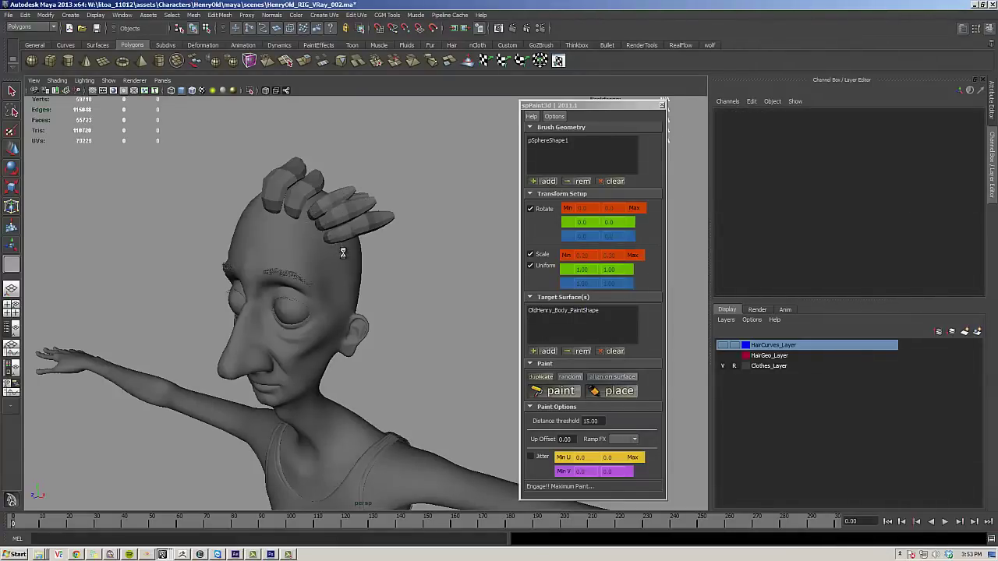
pyautogui.click(343, 254)
pyautogui.keyDown('alt'); pyautogui.moveTo(355, 263); pyautogui.dragTo(322, 207); pyautogui.keyUp('alt')
pyautogui.click(244, 231)
pyautogui.click(238, 223)
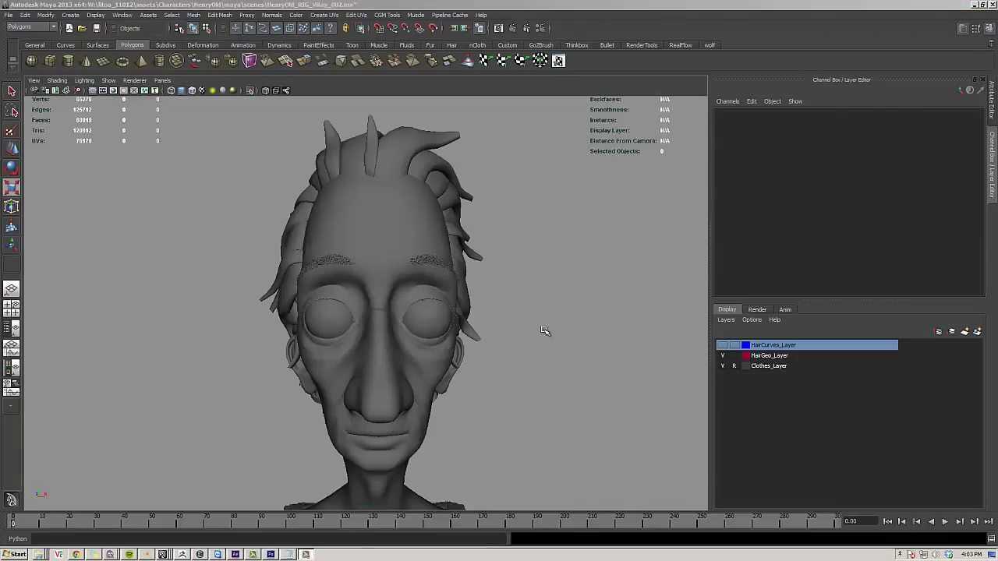
# - Examine the finished polygon hair from the front, side and back, selecting one strand near the nape
pyautogui.keyDown('alt'); pyautogui.moveTo(544, 331); pyautogui.dragTo(489, 318); pyautogui.keyUp('alt')
pyautogui.click(430, 393)
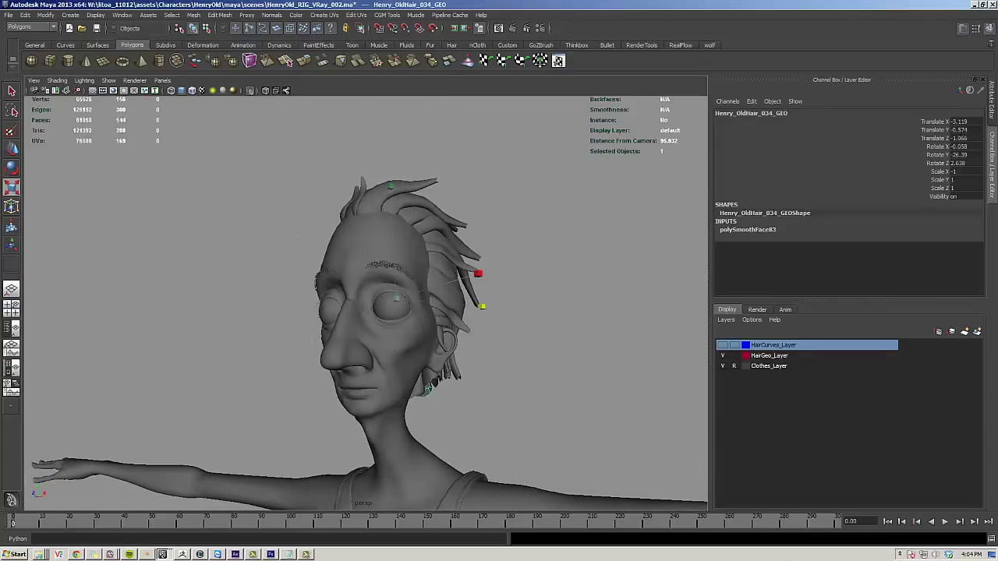
pyautogui.keyDown('alt'); pyautogui.moveTo(596, 429); pyautogui.dragTo(677, 425, button='right'); pyautogui.keyUp('alt')
pyautogui.keyDown('alt'); pyautogui.moveTo(676, 425); pyautogui.dragTo(570, 390, button='middle'); pyautogui.keyUp('alt')
pyautogui.keyDown('alt'); pyautogui.moveTo(570, 390); pyautogui.dragTo(392, 365); pyautogui.keyUp('alt')
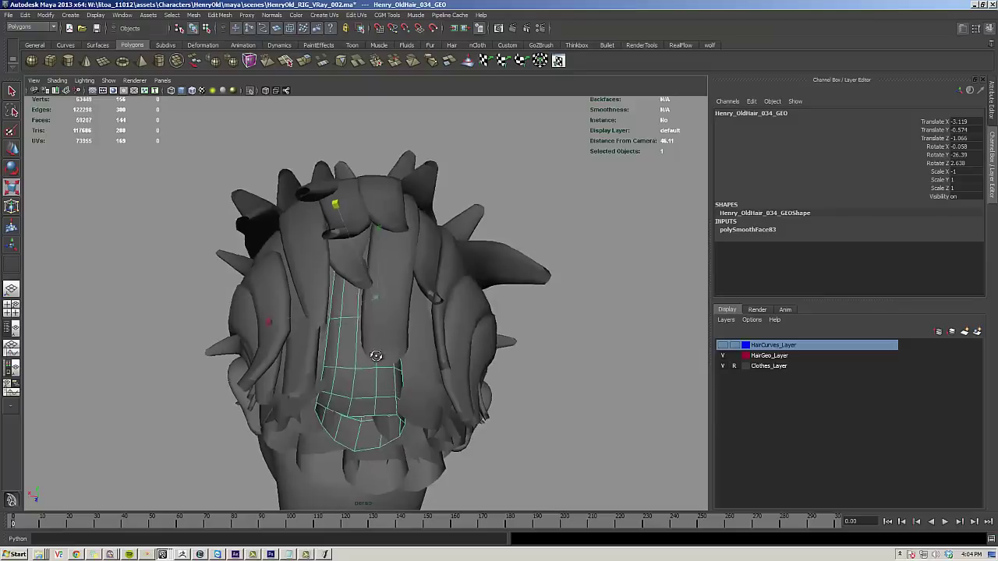
pyautogui.scroll(-3, 392, 364)
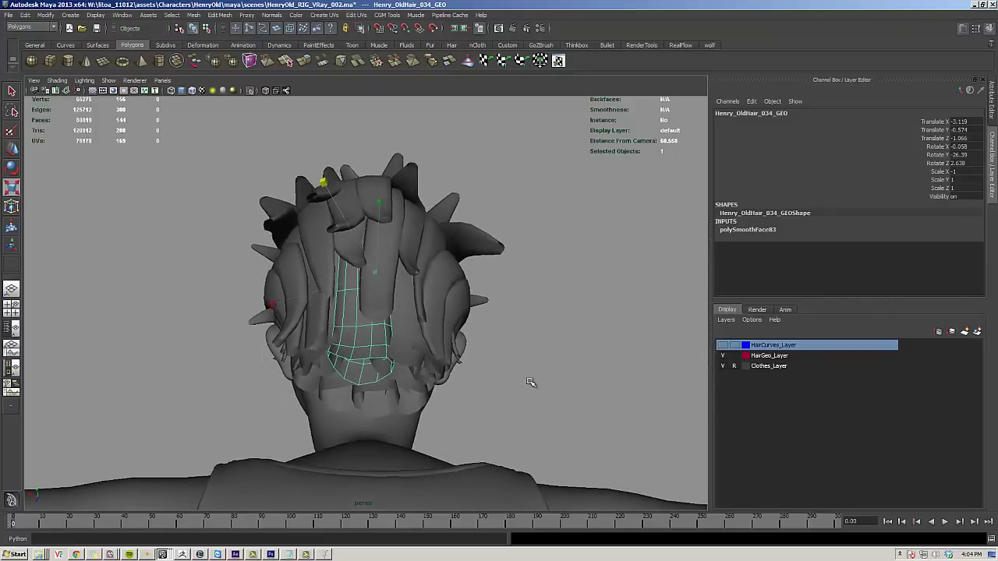
pyautogui.keyDown('alt'); pyautogui.moveTo(531, 382); pyautogui.dragTo(514, 403); pyautogui.keyUp('alt')
# - Import the hairTools Python module, launch the Hairball v1.5 window, and enlarge it beside the head
pyautogui.click(142, 537)
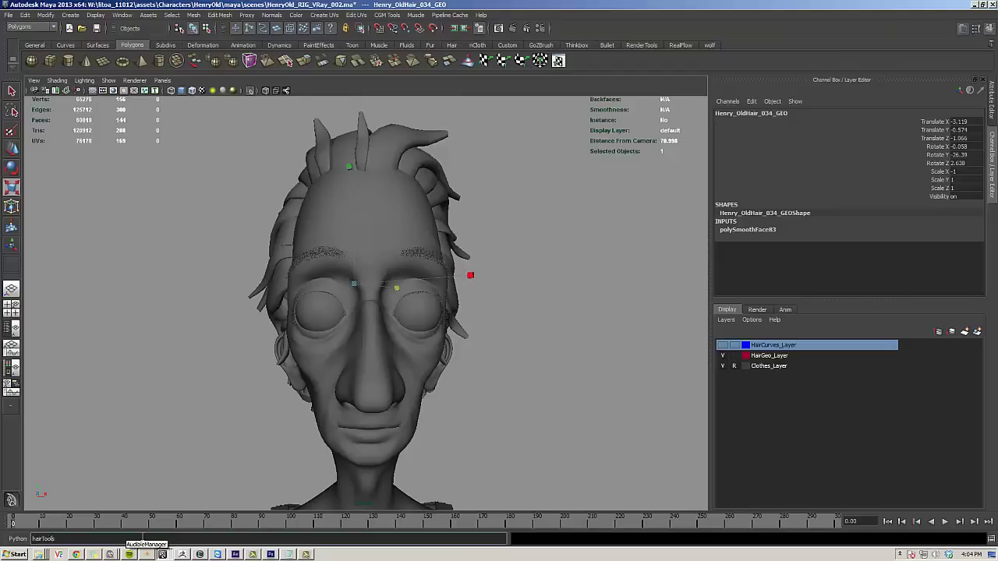
pyautogui.write('import')
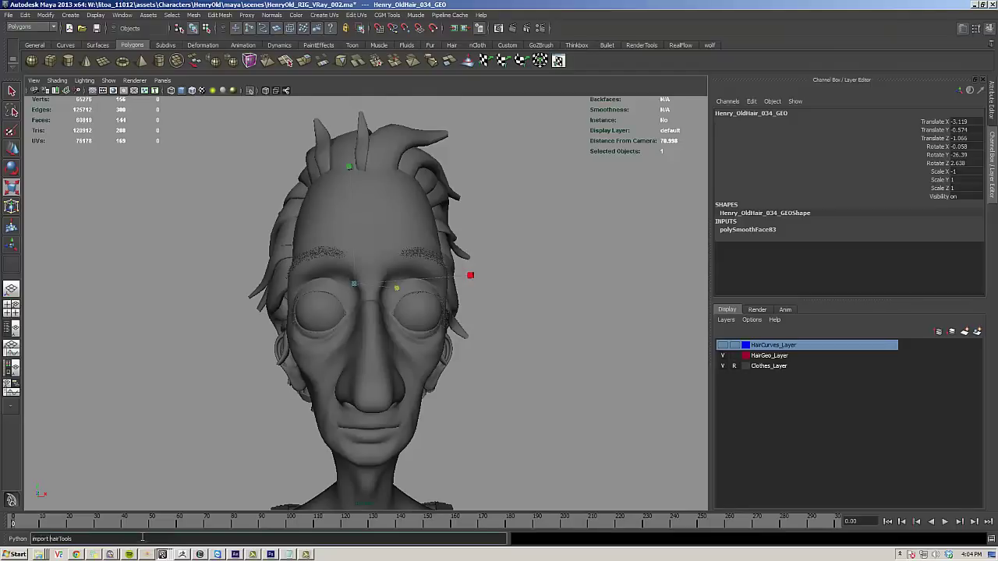
pyautogui.press('Return')
pyautogui.click(143, 537)
pyautogui.press('Return')
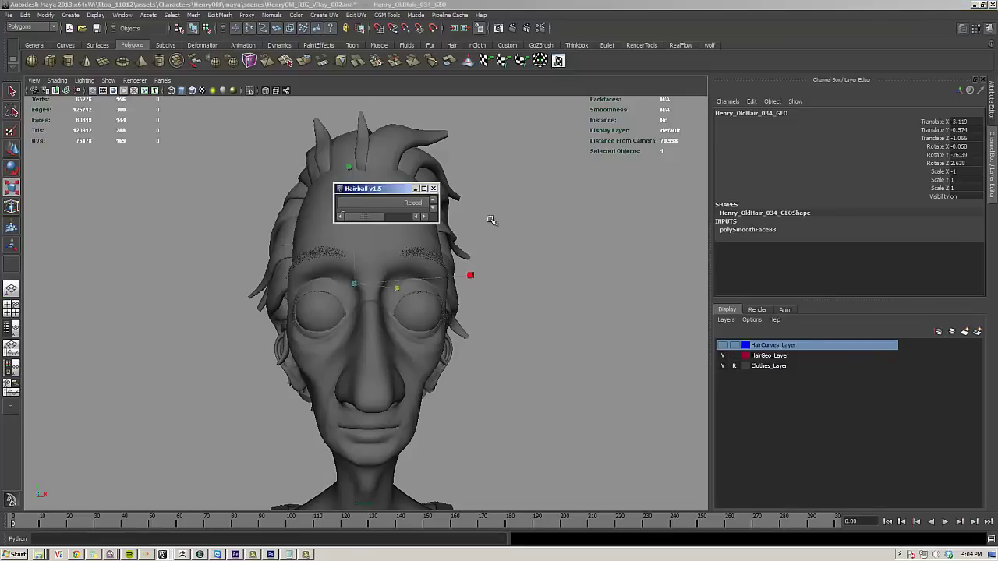
pyautogui.moveTo(438, 222); pyautogui.dragTo(501, 379)
pyautogui.moveTo(442, 190); pyautogui.dragTo(634, 176)
# - Isolate the large strand above the forehead and select the edge loop around its base
pyautogui.click(383, 151)
pyautogui.keyDown('alt'); pyautogui.moveTo(416, 178); pyautogui.dragTo(401, 187); pyautogui.keyUp('alt')
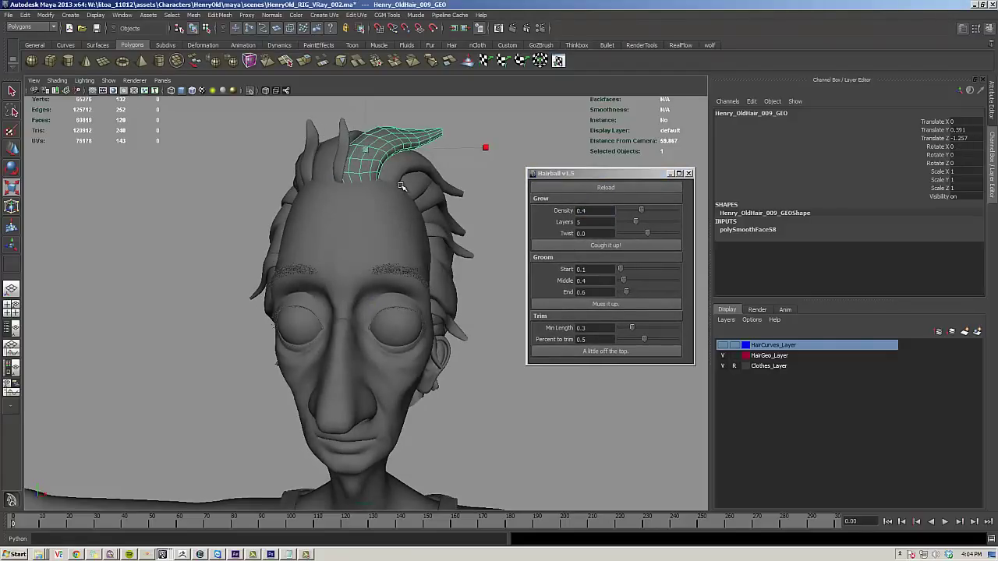
pyautogui.hotkey('ctrl', '1')
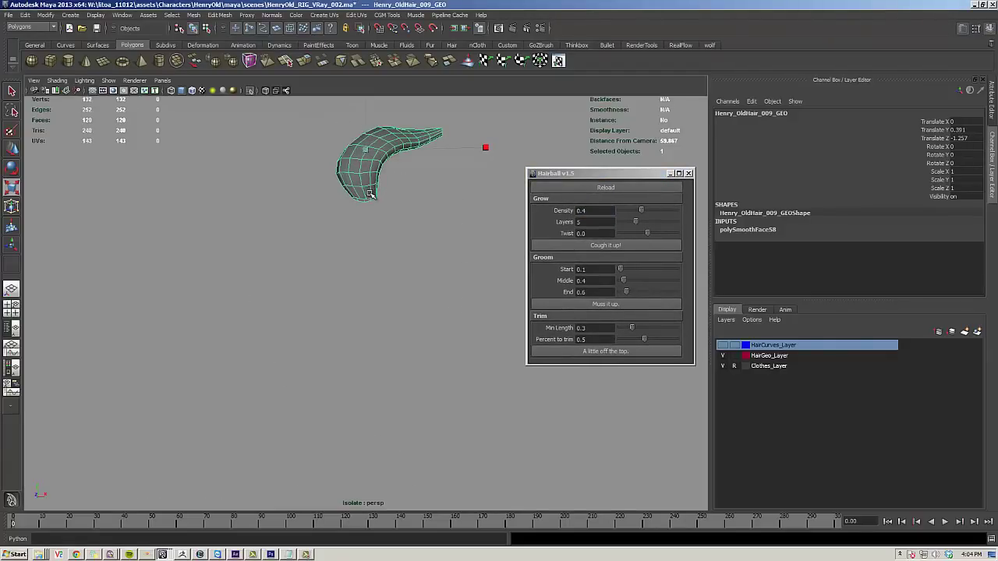
pyautogui.click(371, 196)
pyautogui.click(370, 197)
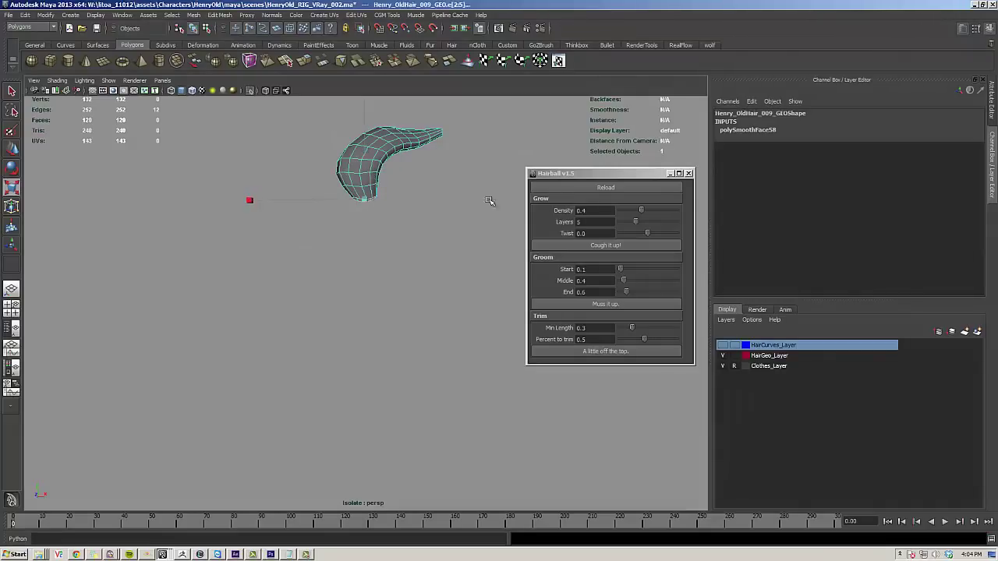
# - Grow hair curves from the selected edge loop with Density 1 and Layers 3
pyautogui.doubleClick(579, 211)
pyautogui.write('1')
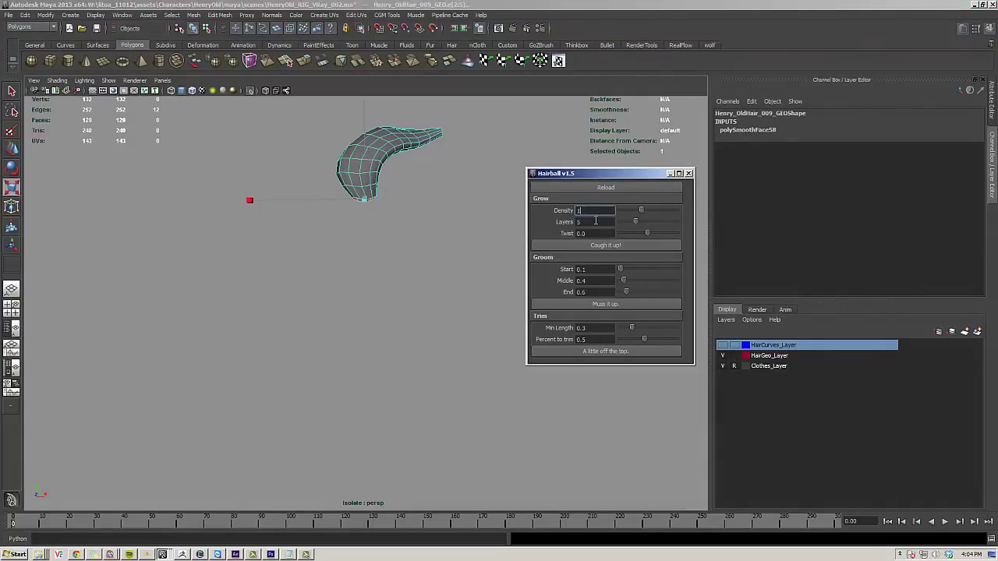
pyautogui.doubleClick(596, 221)
pyautogui.write('3')
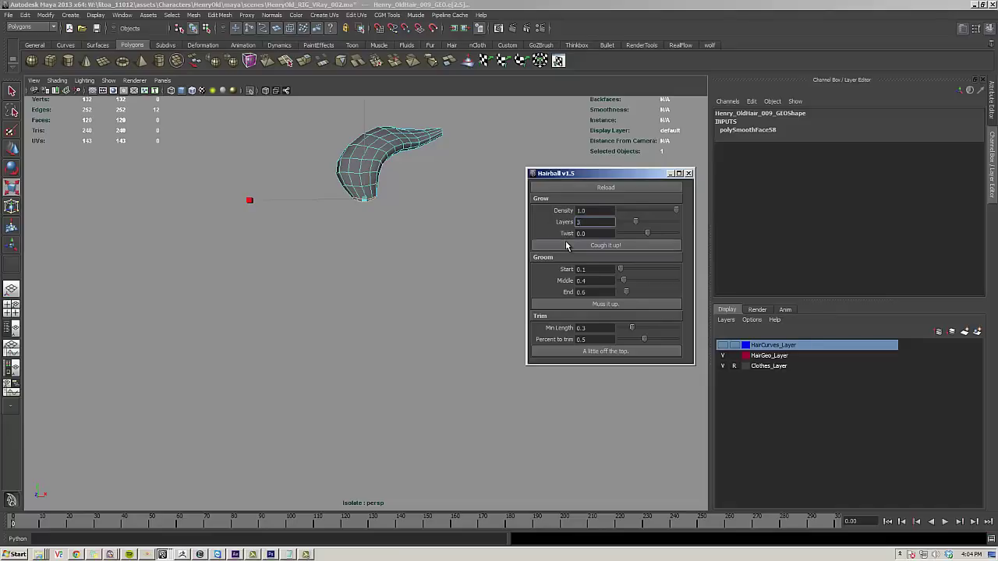
pyautogui.click(566, 245)
# - Leave the isolated view and hide the source strand so its grown curves are exposed
pyautogui.click(443, 216)
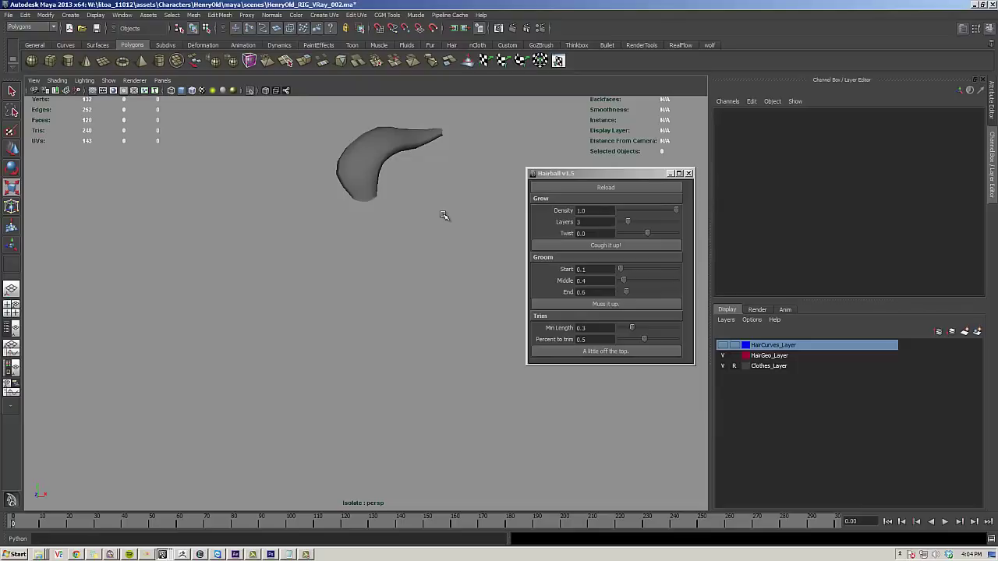
pyautogui.hotkey('ctrl', '1')
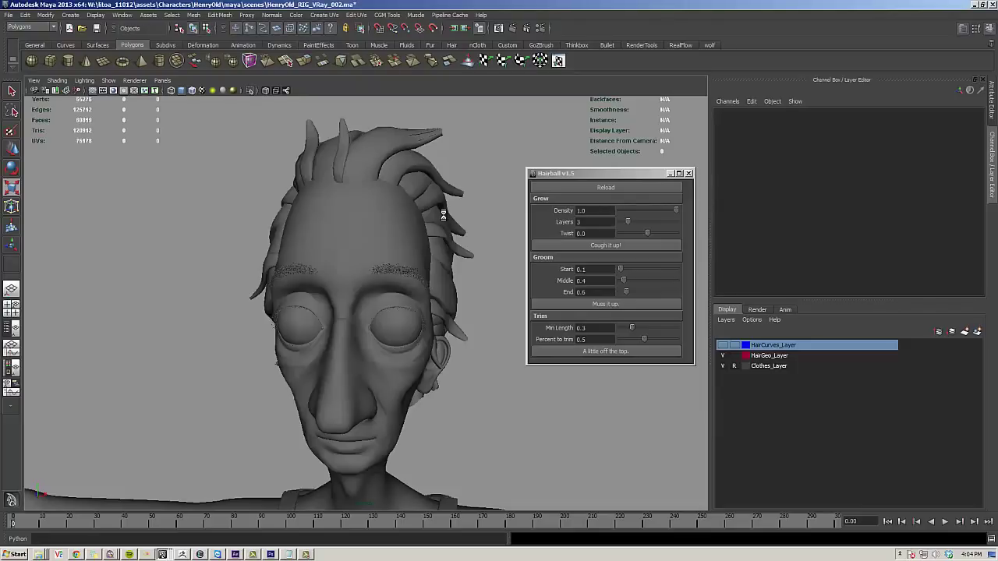
pyautogui.scroll(2, 430, 181)
pyautogui.click(385, 164)
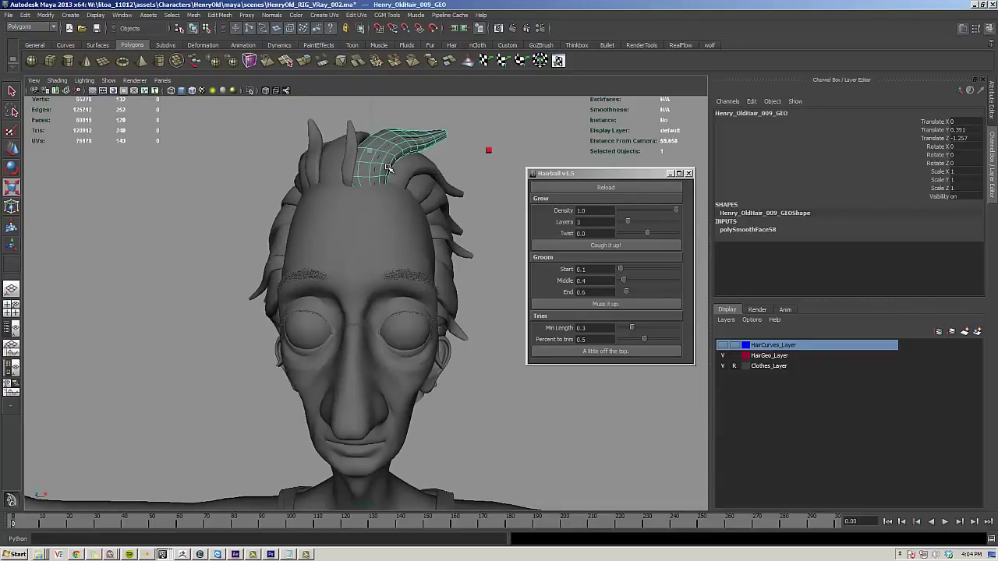
pyautogui.hotkey('ctrl', 'h')
pyautogui.keyDown('alt'); pyautogui.moveTo(391, 167); pyautogui.dragTo(389, 235, button='middle'); pyautogui.keyUp('alt')
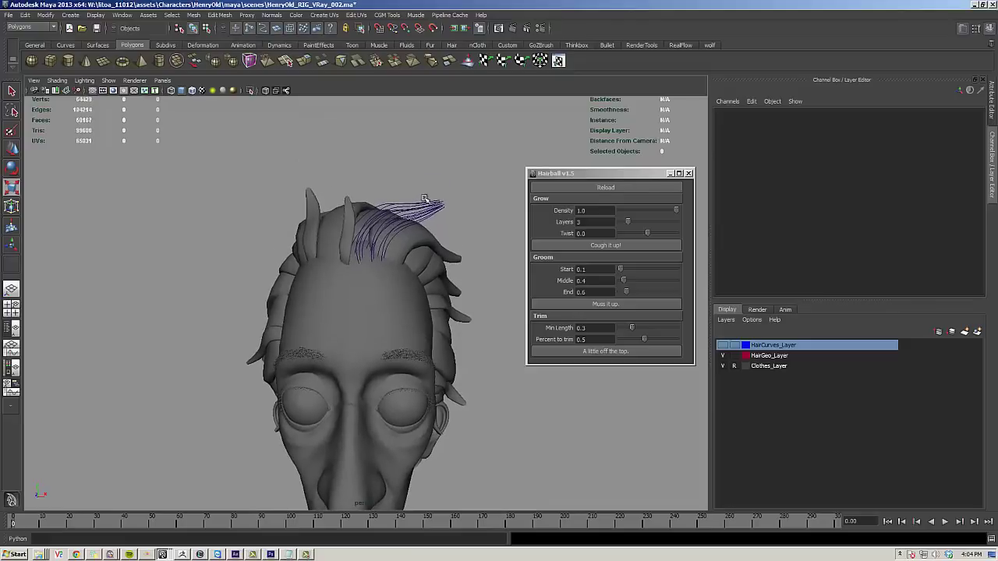
# - Select and frame the grown curves, and hide the HairGeo_Layer
pyautogui.moveTo(424, 198); pyautogui.dragTo(435, 210)
pyautogui.press('f')
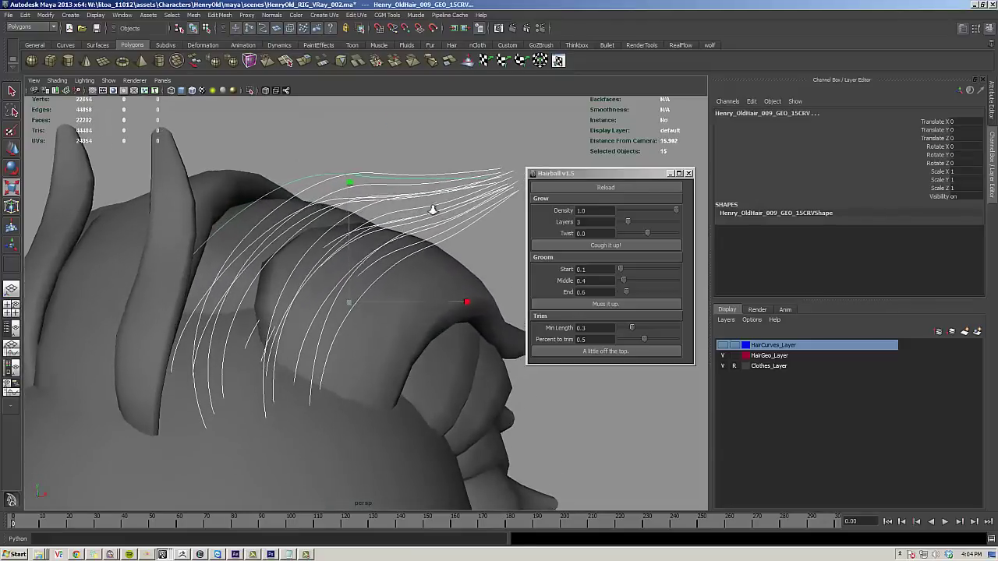
pyautogui.keyDown('alt'); pyautogui.moveTo(435, 209); pyautogui.dragTo(405, 198, button='right'); pyautogui.keyUp('alt')
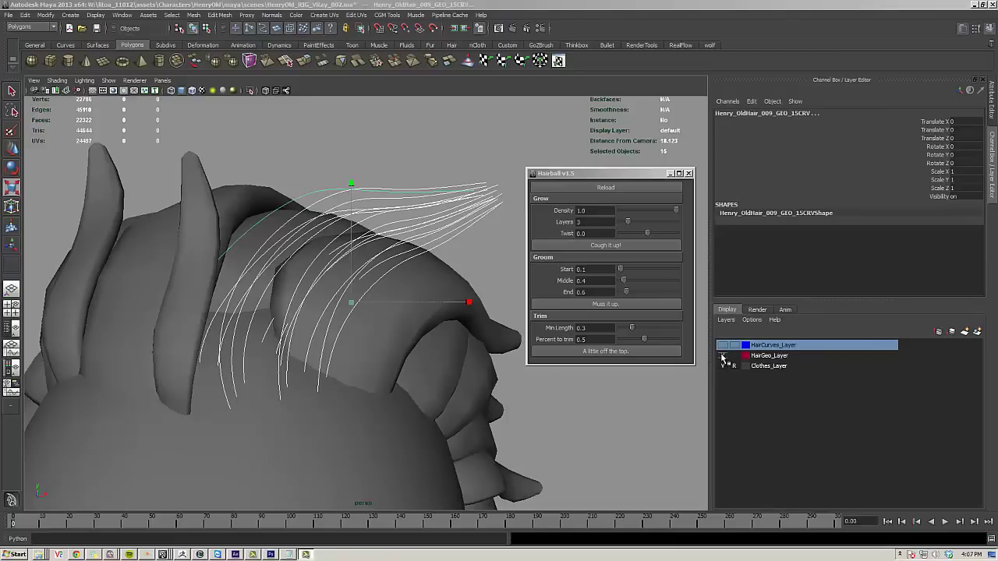
pyautogui.click(722, 356)
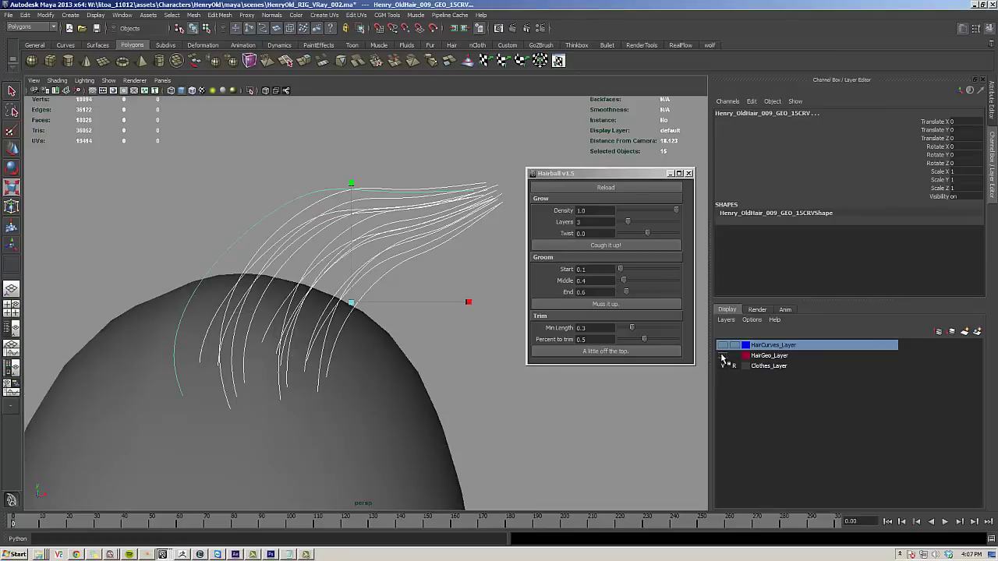
pyautogui.keyDown('alt'); pyautogui.moveTo(314, 294); pyautogui.dragTo(343, 277); pyautogui.keyUp('alt')
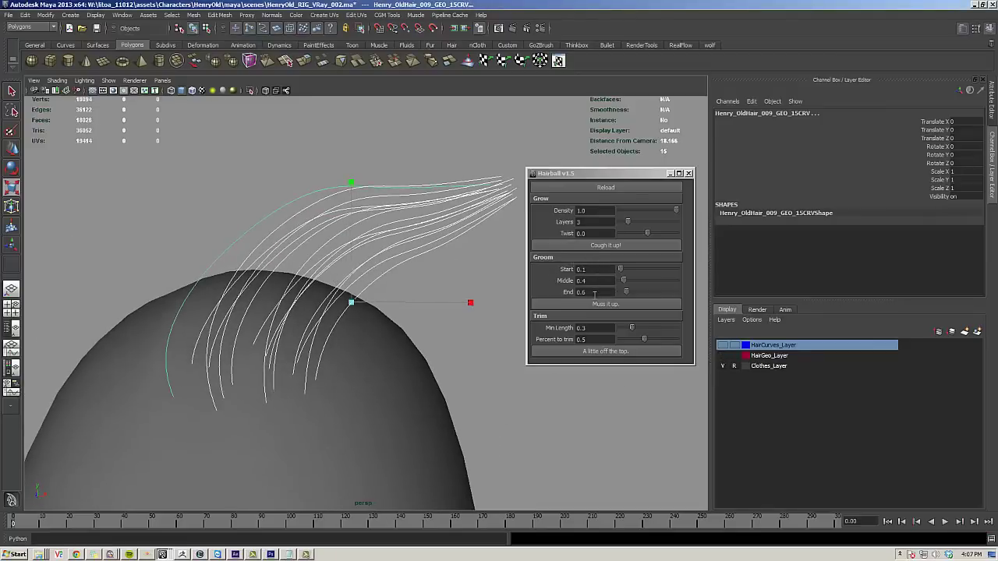
# - Try trimming the selected curves with Hairball's default trim settings
pyautogui.click(594, 305)
pyautogui.click(591, 328)
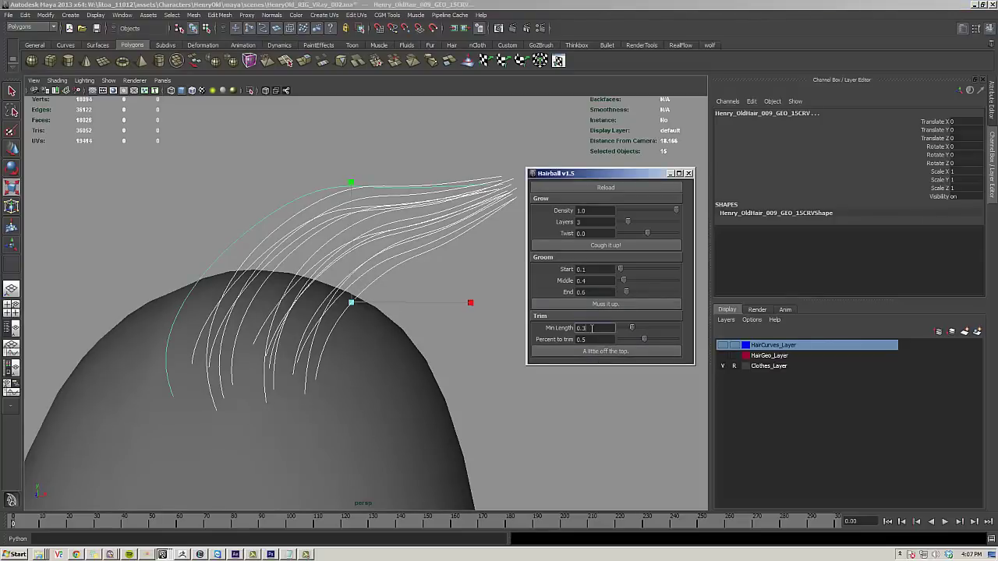
pyautogui.click(592, 351)
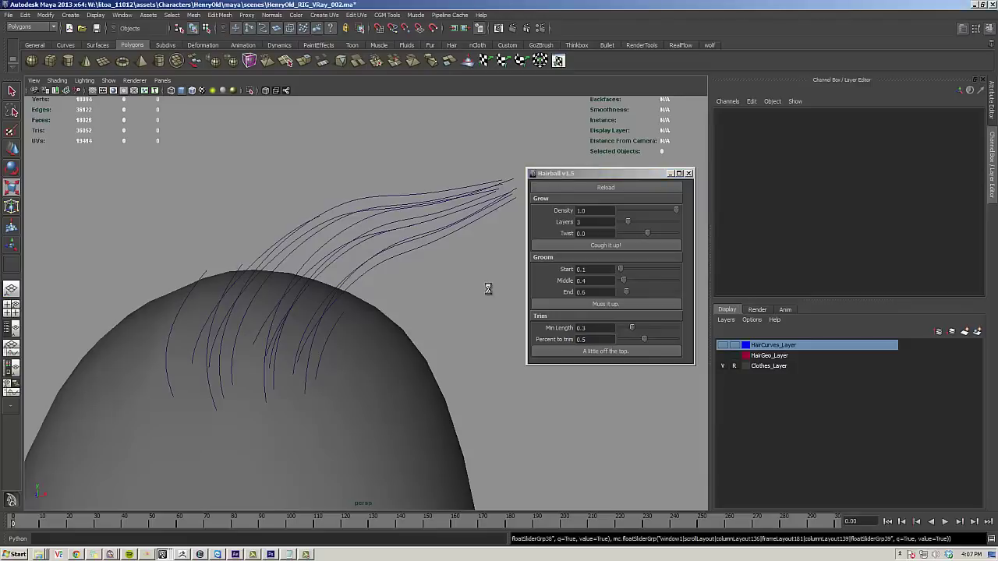
# - Set Percent to trim to 0.3 and trim the selected curves
pyautogui.moveTo(592, 339); pyautogui.dragTo(554, 341)
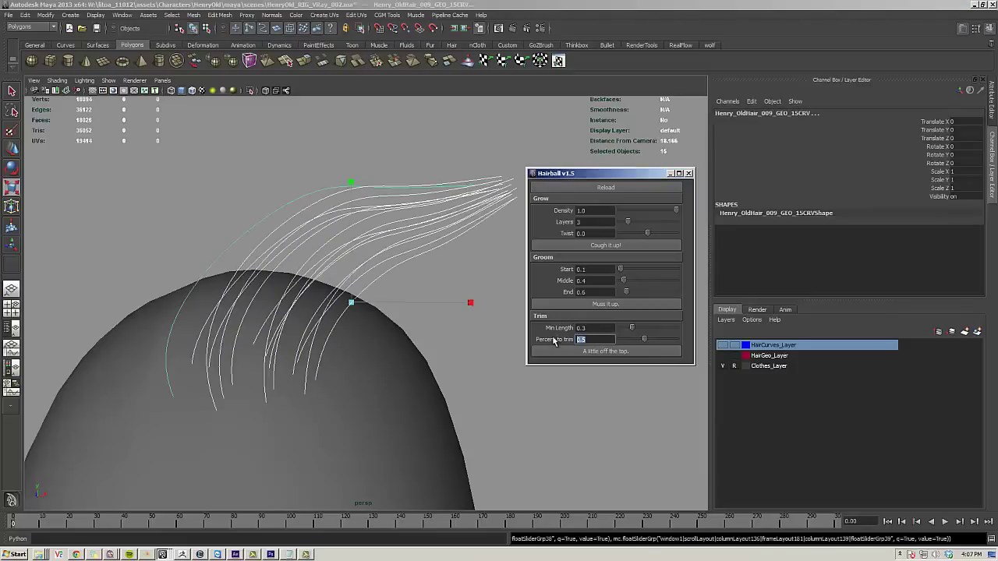
pyautogui.write('.3')
pyautogui.press('Return')
pyautogui.click(574, 352)
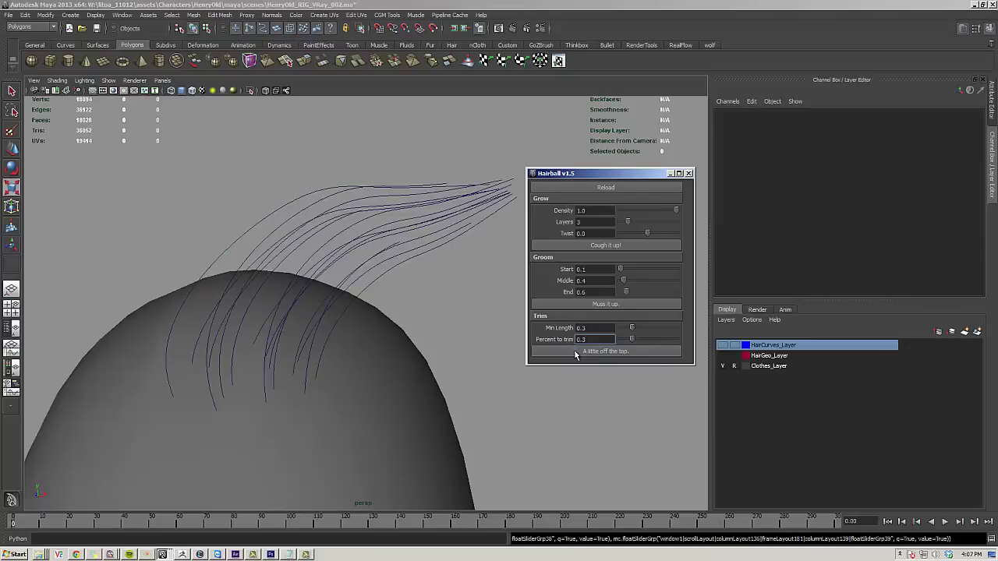
# - Reselect the trimmed curves and muss them up five times with Start 0.1, Middle 0.4 and End 0.6
pyautogui.moveTo(421, 254)
pyautogui.keyDown('alt'); pyautogui.mouseDown()
pyautogui.moveTo(401, 244)
pyautogui.moveTo(419, 252)
pyautogui.mouseUp(); pyautogui.keyUp('alt')
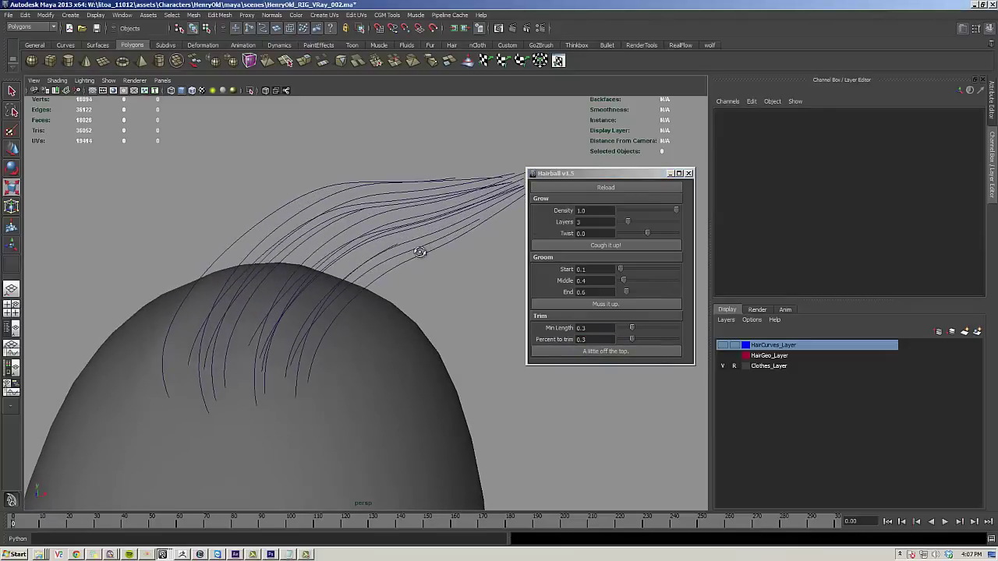
pyautogui.moveTo(312, 145); pyautogui.dragTo(451, 254)
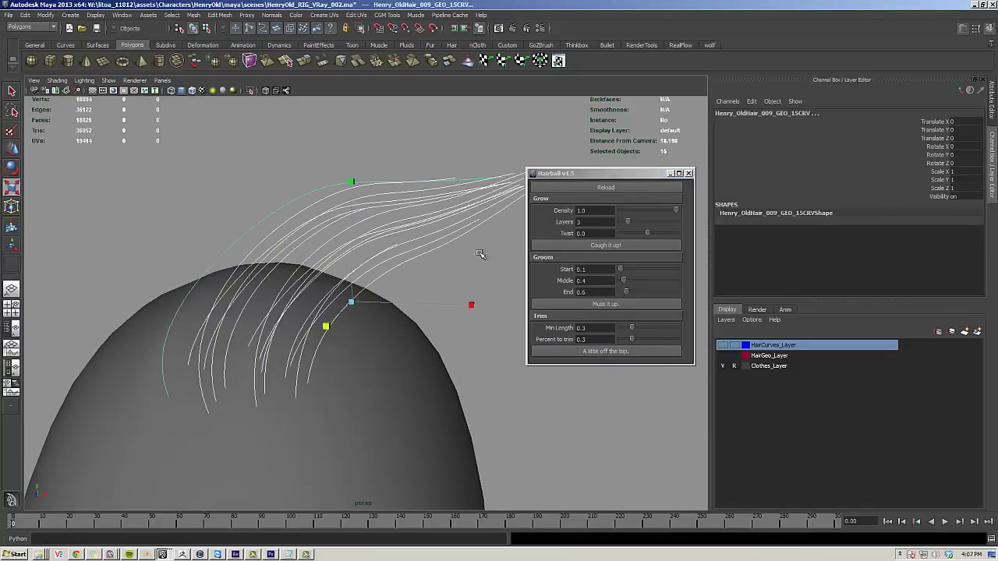
pyautogui.click(583, 305)
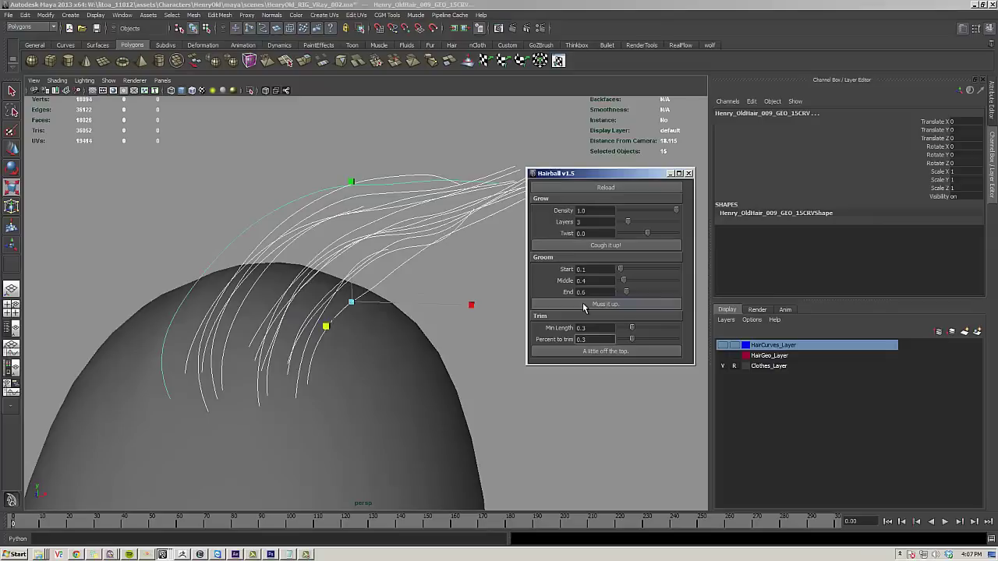
pyautogui.click(583, 306)
pyautogui.click(584, 305)
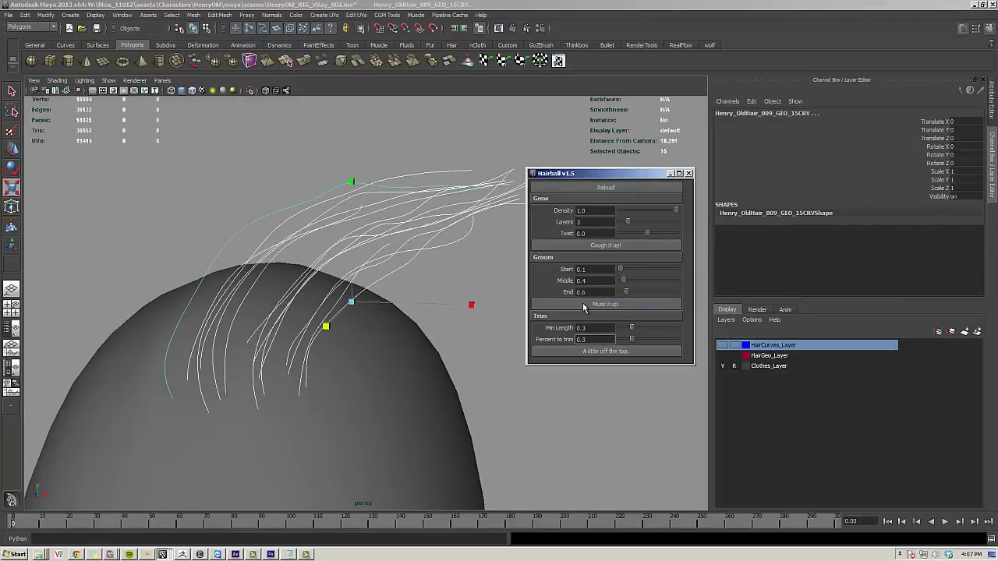
pyautogui.click(583, 306)
pyautogui.click(583, 306)
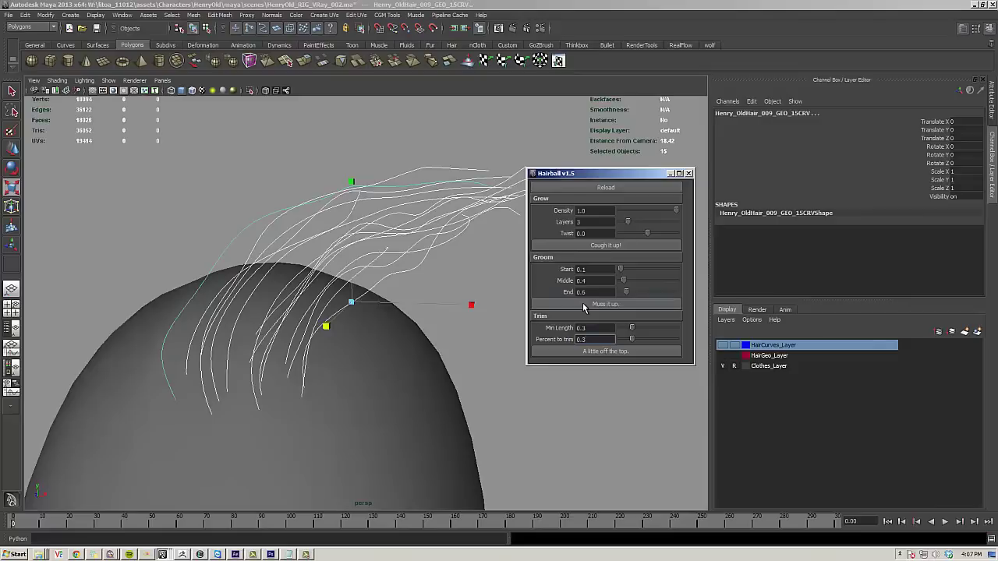
pyautogui.click(442, 280)
pyautogui.keyDown('alt'); pyautogui.moveTo(390, 241); pyautogui.dragTo(347, 212); pyautogui.keyUp('alt')
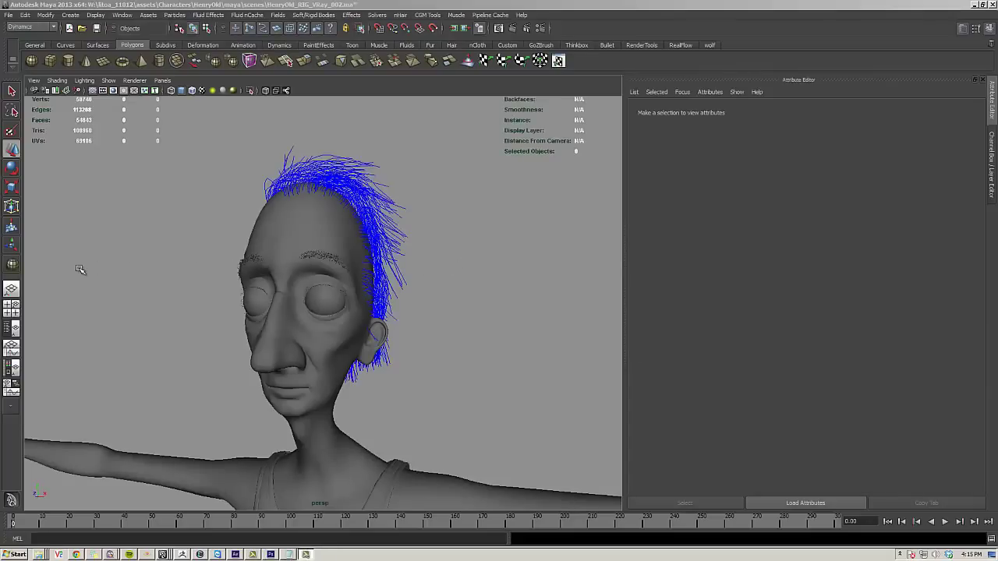
# - Examine the full head of hair curves from several angles and distances
pyautogui.keyDown('alt'); pyautogui.moveTo(81, 270); pyautogui.dragTo(436, 292); pyautogui.keyUp('alt')
pyautogui.keyDown('alt'); pyautogui.moveTo(533, 319); pyautogui.dragTo(243, 169, button='right'); pyautogui.keyUp('alt')
pyautogui.keyDown('alt'); pyautogui.moveTo(358, 221); pyautogui.dragTo(368, 237); pyautogui.keyUp('alt')
pyautogui.keyDown('alt'); pyautogui.moveTo(367, 237); pyautogui.dragTo(364, 159, button='middle'); pyautogui.keyUp('alt')
pyautogui.keyDown('alt'); pyautogui.moveTo(364, 159); pyautogui.dragTo(362, 161); pyautogui.keyUp('alt')
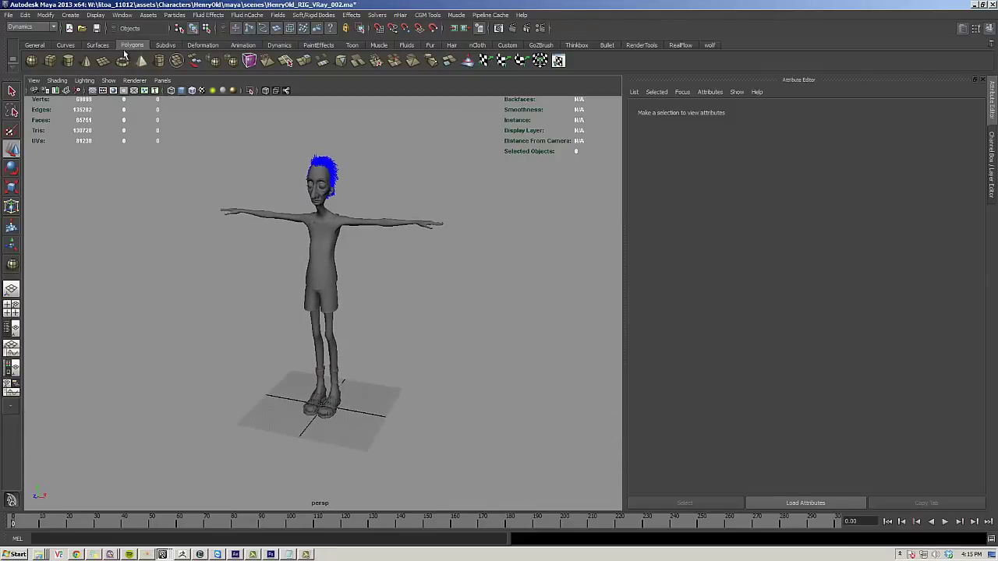
# - Create a polygon sphere beside the character and generate static hair on it with U and V counts of 1 in a new hair system
pyautogui.click(31, 61)
pyautogui.moveTo(375, 414); pyautogui.dragTo(371, 301)
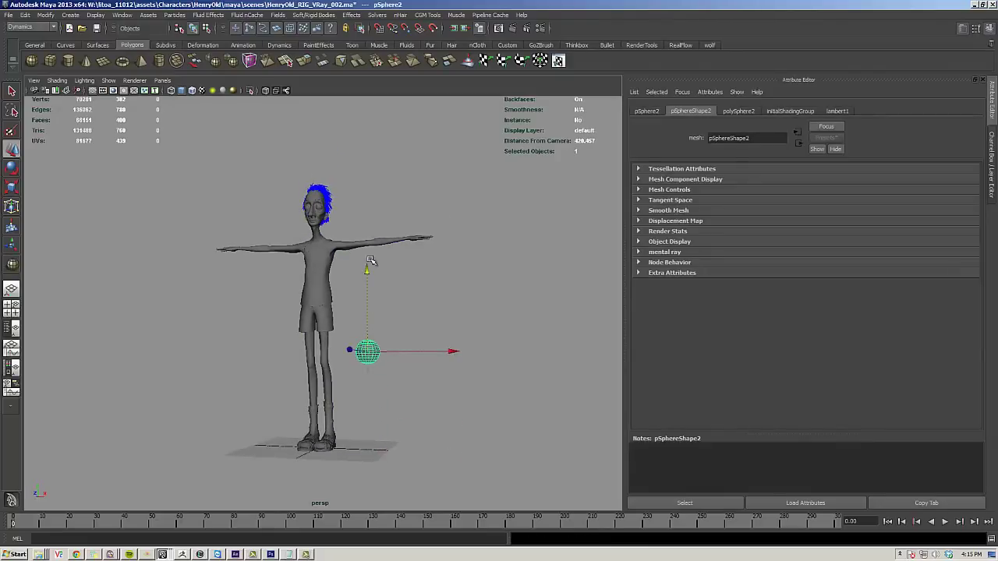
pyautogui.click(401, 16)
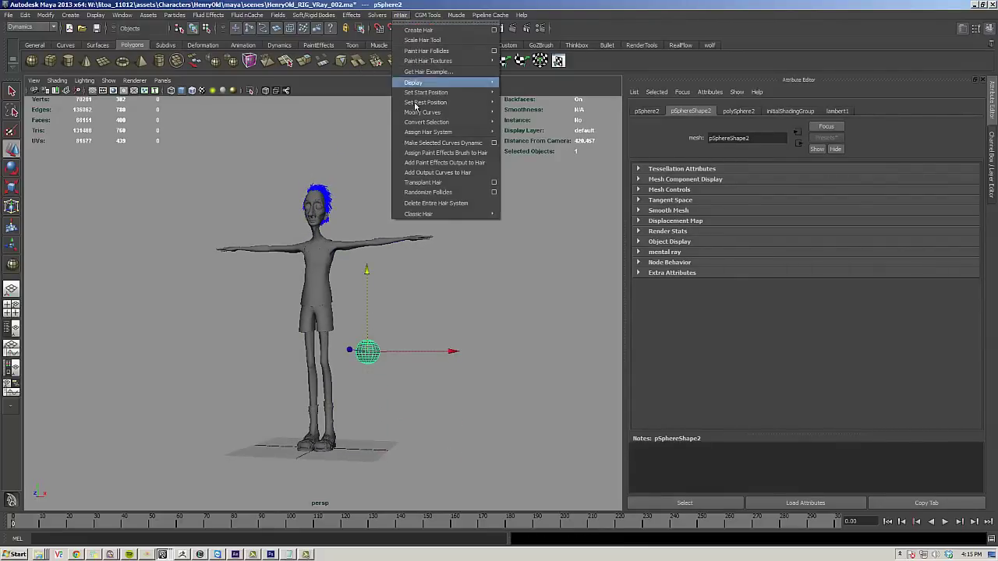
pyautogui.click(492, 31)
pyautogui.click(614, 206)
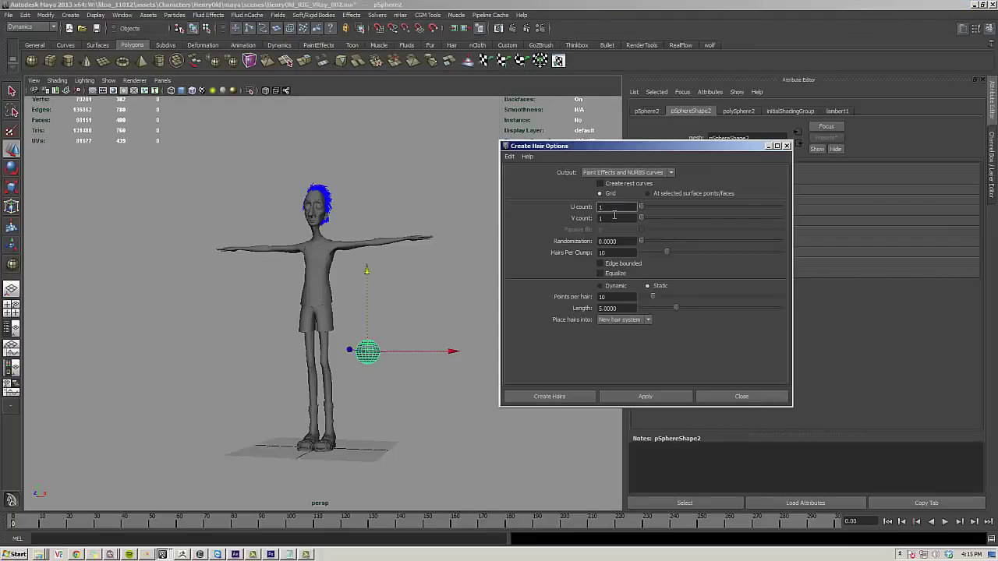
pyautogui.click(615, 217)
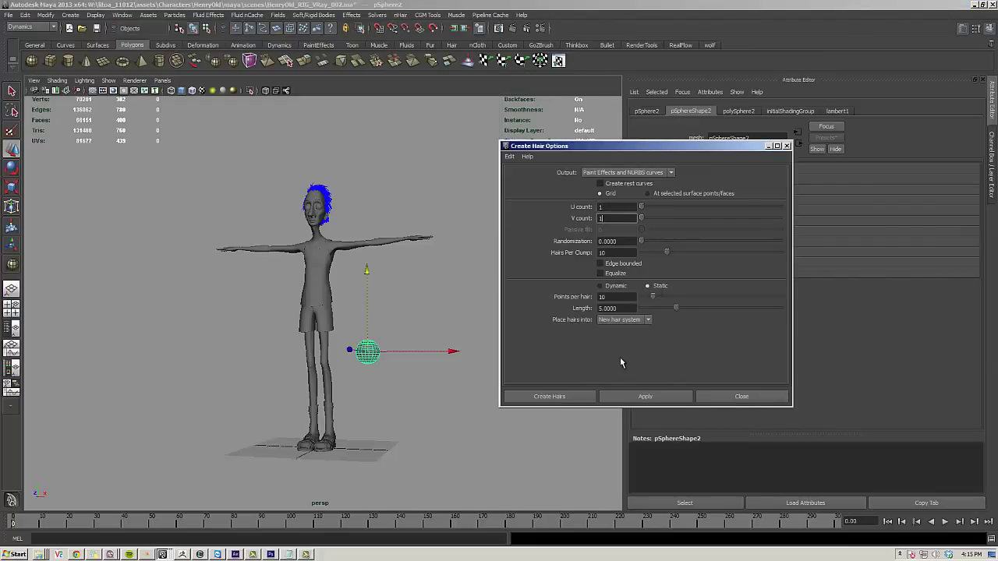
pyautogui.click(614, 396)
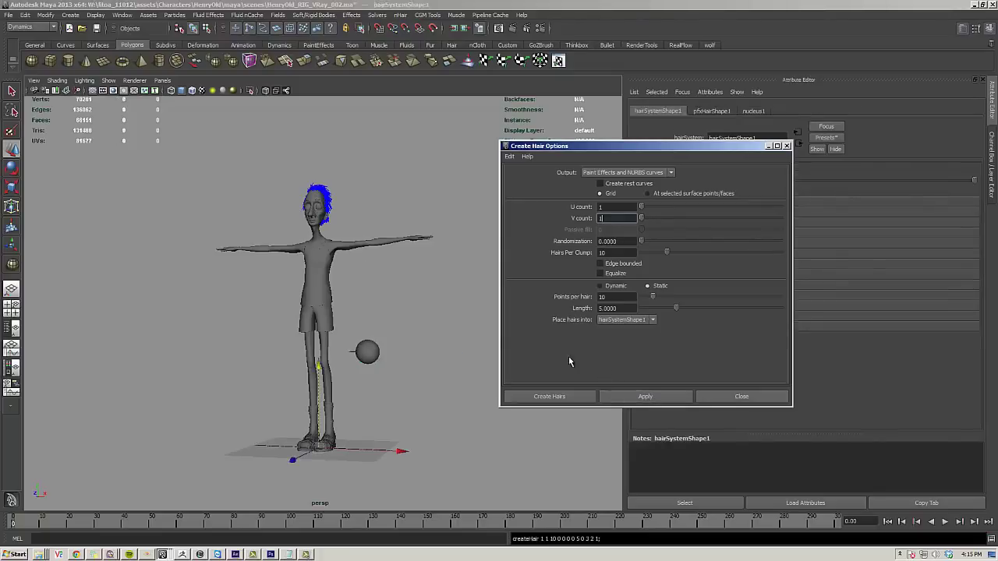
pyautogui.click(786, 146)
# - Set the new hair system's Display Quality to 10
pyautogui.click(730, 181)
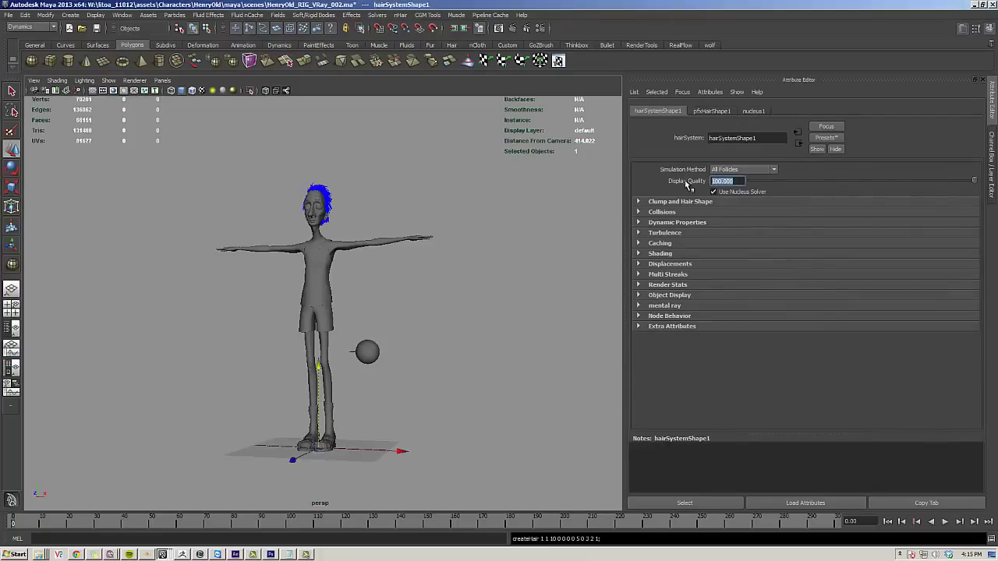
pyautogui.write('10')
pyautogui.press('Return')
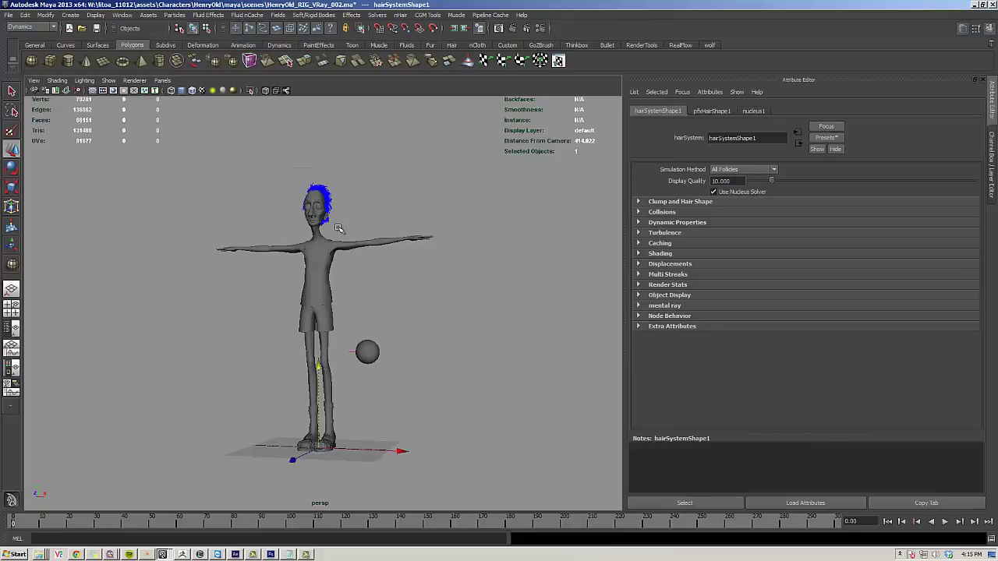
# - Select all the hair curves on the head and assign them to the existing hair system hairSystemShape1
pyautogui.moveTo(337, 227); pyautogui.dragTo(372, 271)
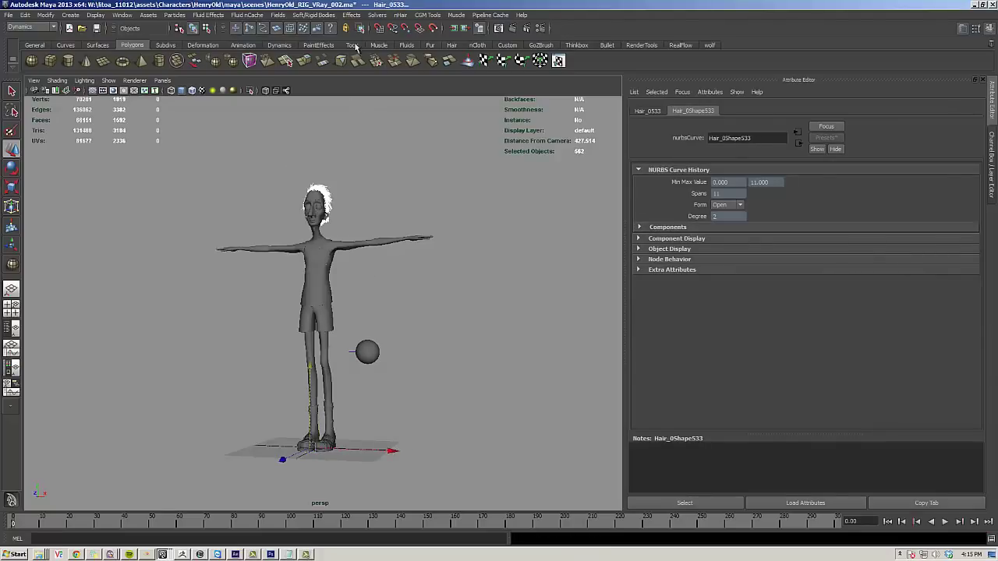
pyautogui.click(402, 15)
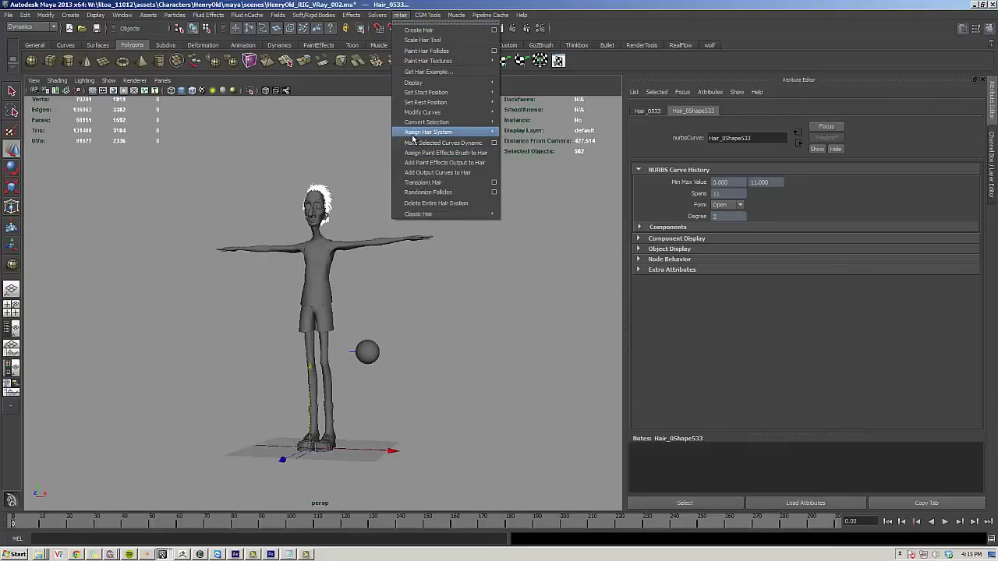
pyautogui.moveTo(418, 133)
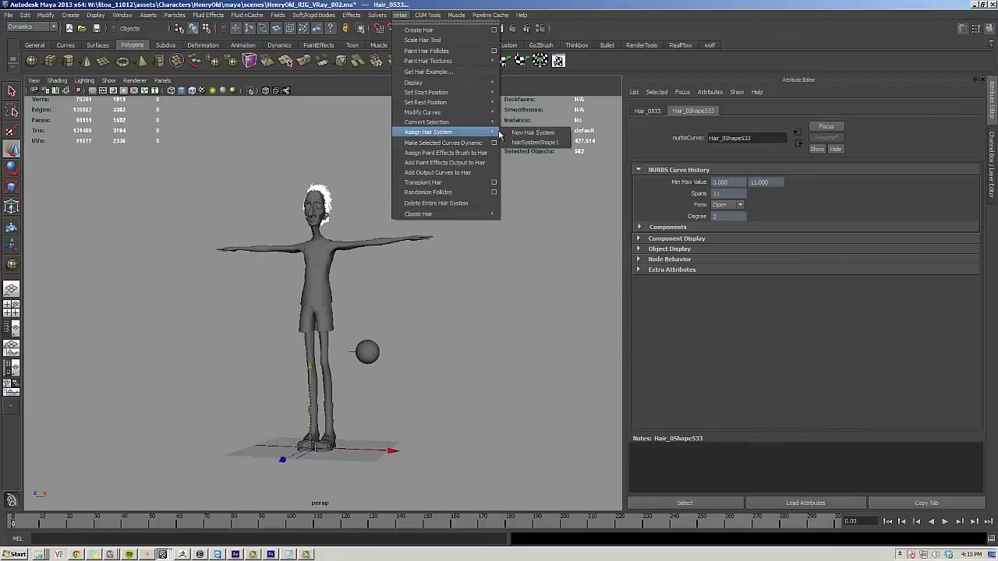
pyautogui.click(535, 143)
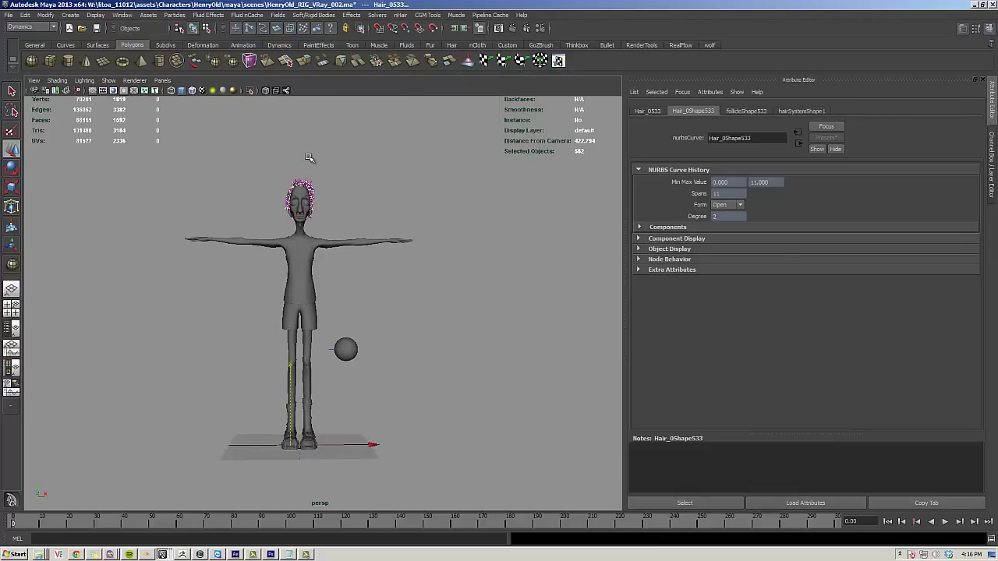
# - Deselect the curves and examine the hair on the head up close from the front and side
pyautogui.scroll(6, 309, 158)
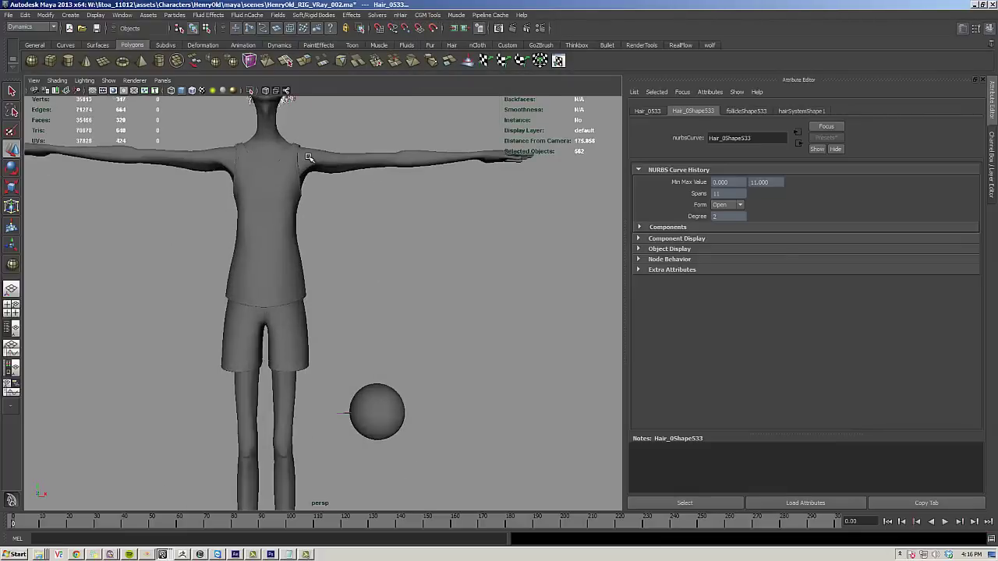
pyautogui.keyDown('alt'); pyautogui.moveTo(315, 156); pyautogui.dragTo(346, 453, button='middle'); pyautogui.keyUp('alt')
pyautogui.keyDown('alt'); pyautogui.moveTo(293, 269); pyautogui.dragTo(357, 425, button='middle'); pyautogui.keyUp('alt')
pyautogui.click(499, 267)
pyautogui.keyDown('alt'); pyautogui.moveTo(493, 259); pyautogui.dragTo(220, 218); pyautogui.keyUp('alt')
pyautogui.keyDown('alt'); pyautogui.moveTo(220, 218); pyautogui.dragTo(156, 272, button='middle'); pyautogui.keyUp('alt')
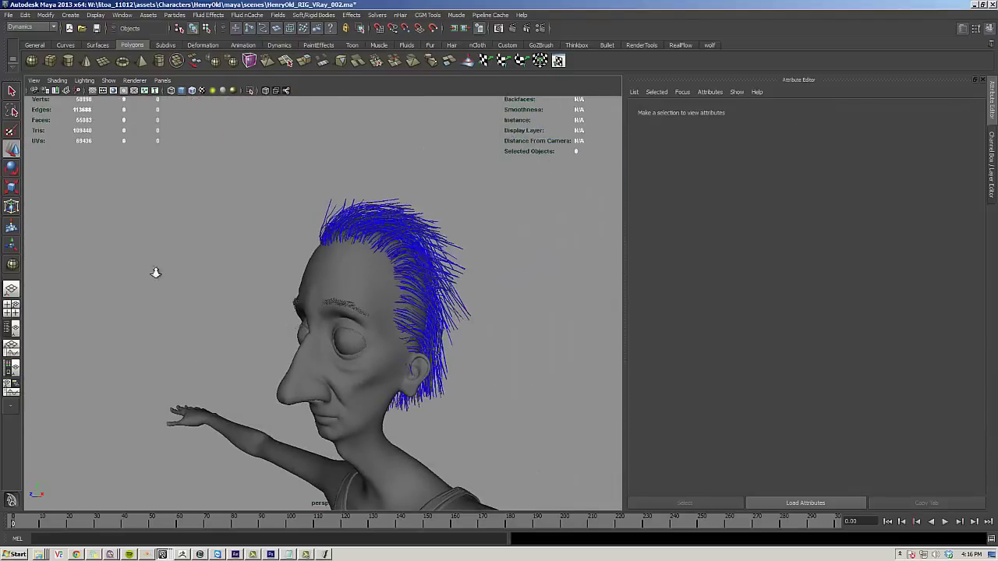
pyautogui.keyDown('alt'); pyautogui.moveTo(156, 272); pyautogui.dragTo(424, 276, button='right'); pyautogui.keyUp('alt')
pyautogui.keyDown('alt'); pyautogui.moveTo(424, 276); pyautogui.dragTo(399, 280); pyautogui.keyUp('alt')
# - Select the head's hair and set Hairs Per Clump to 25 in its hair system
pyautogui.moveTo(508, 167); pyautogui.dragTo(475, 196)
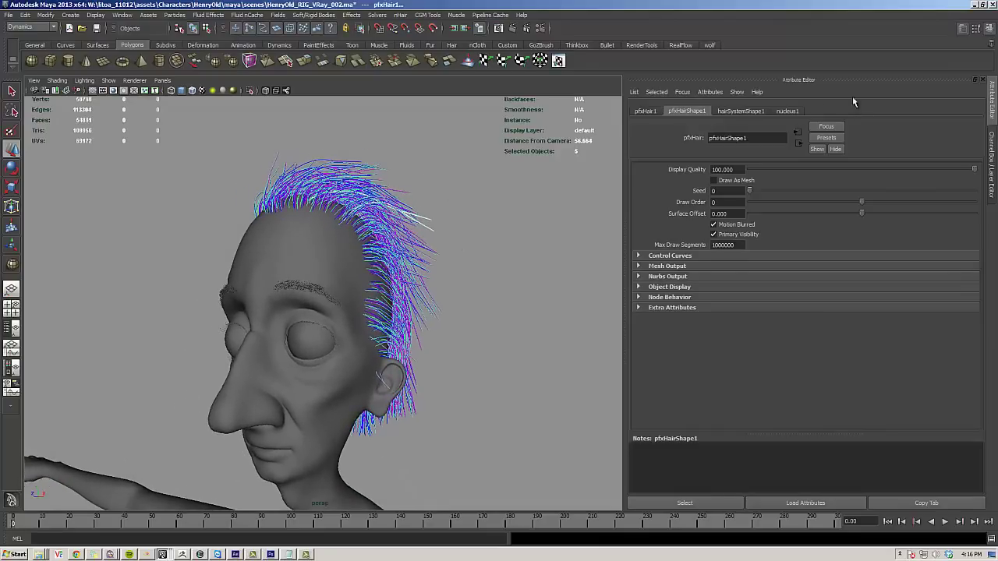
pyautogui.click(742, 111)
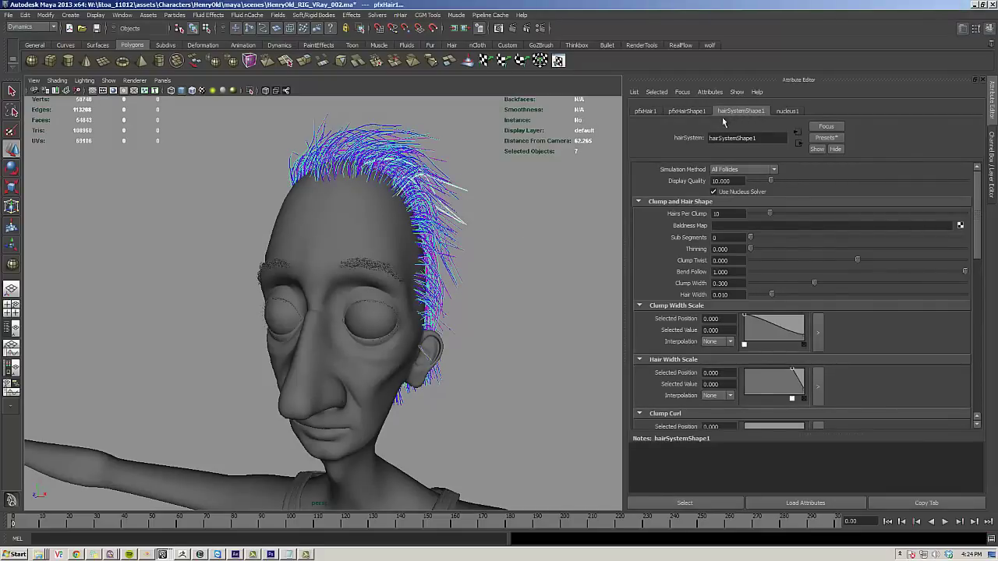
pyautogui.doubleClick(721, 214)
pyautogui.write('25')
pyautogui.press('Return')
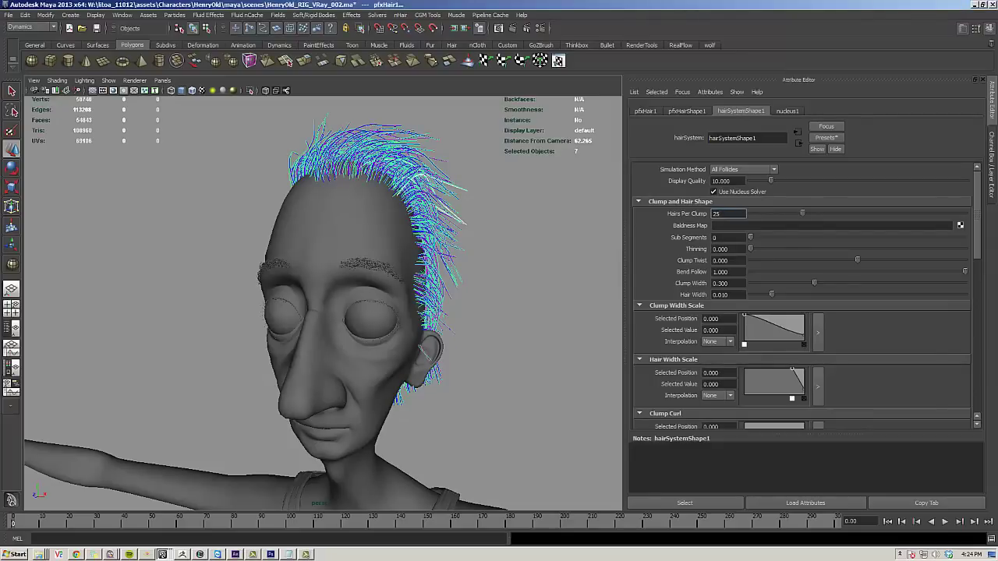
# - Set the hair system's Thinning to 0.5
pyautogui.click(287, 555)
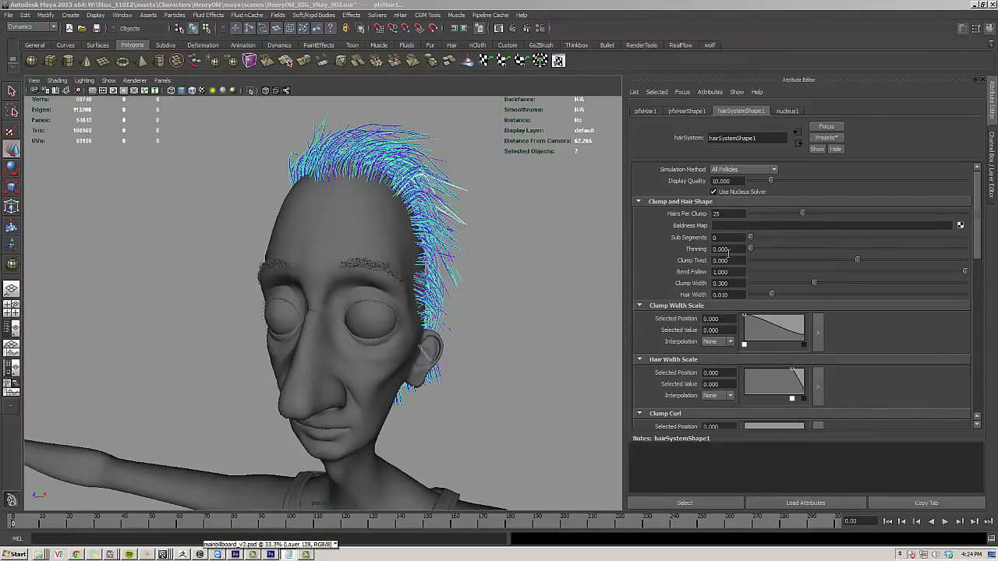
pyautogui.moveTo(729, 250); pyautogui.dragTo(697, 249)
pyautogui.write('.5')
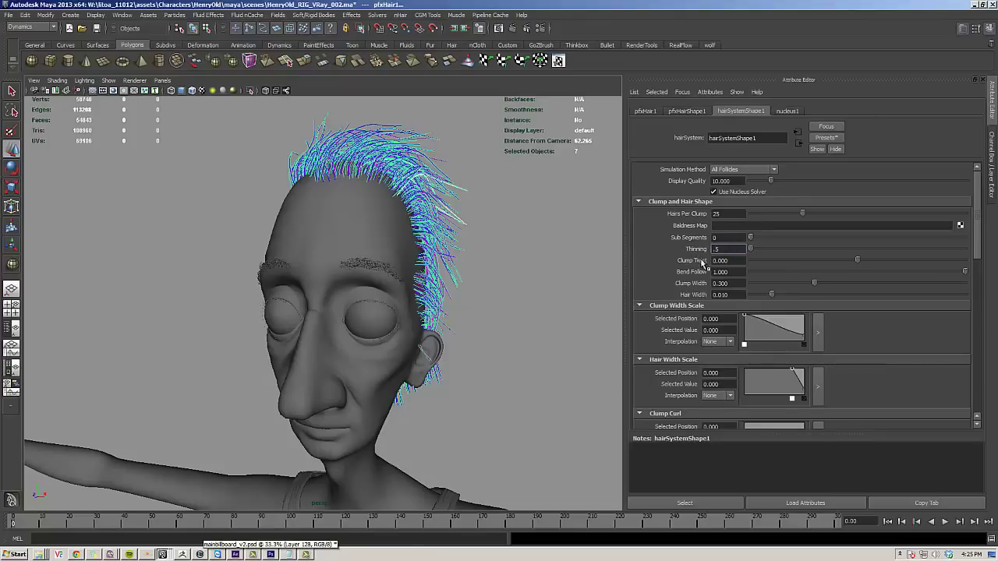
pyautogui.press('Return')
# - Set the hair system's Clump Width to 0.75 and Hair Width to 0.025
pyautogui.moveTo(729, 283); pyautogui.dragTo(680, 286)
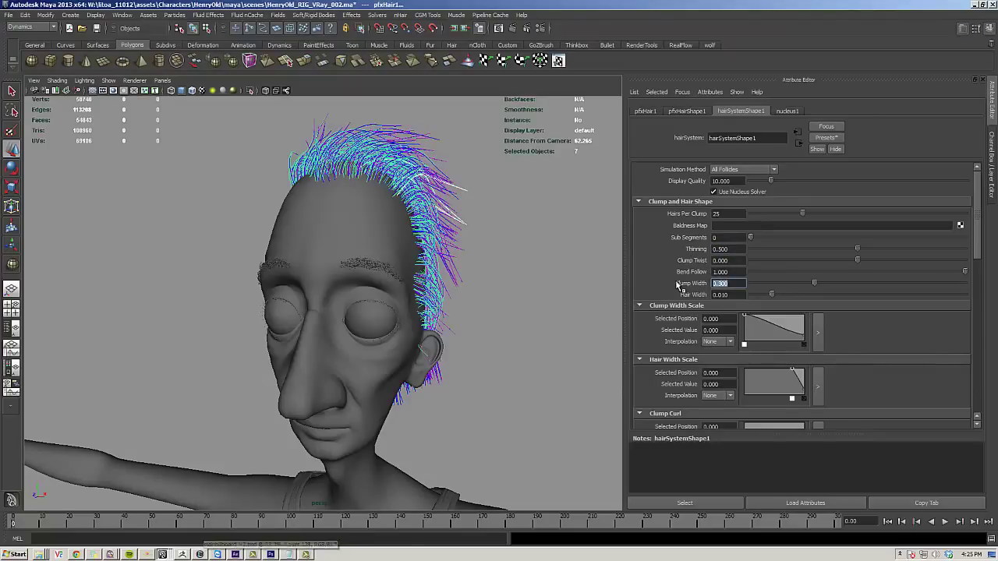
pyautogui.write('.75')
pyautogui.press('Return')
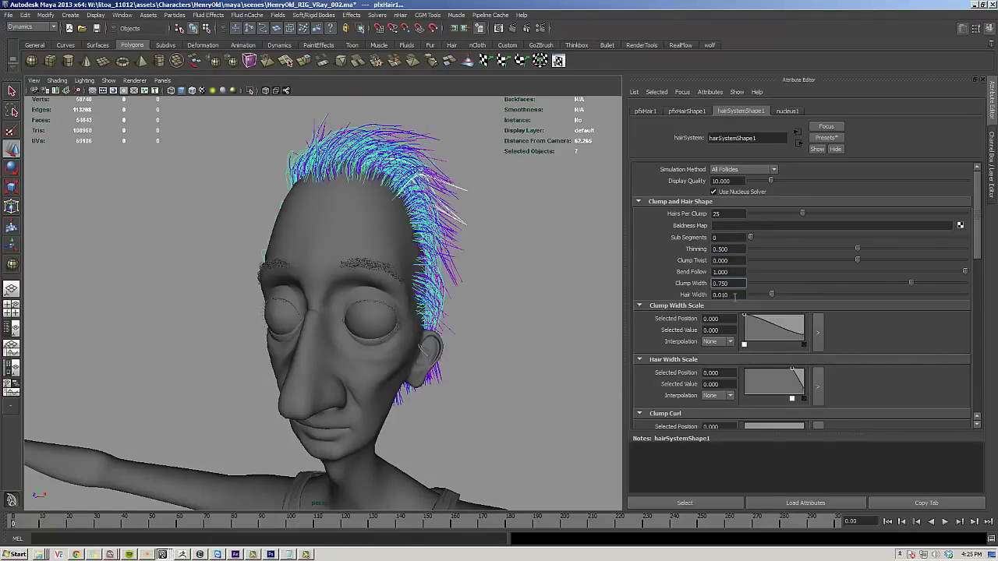
pyautogui.moveTo(735, 295); pyautogui.dragTo(720, 294)
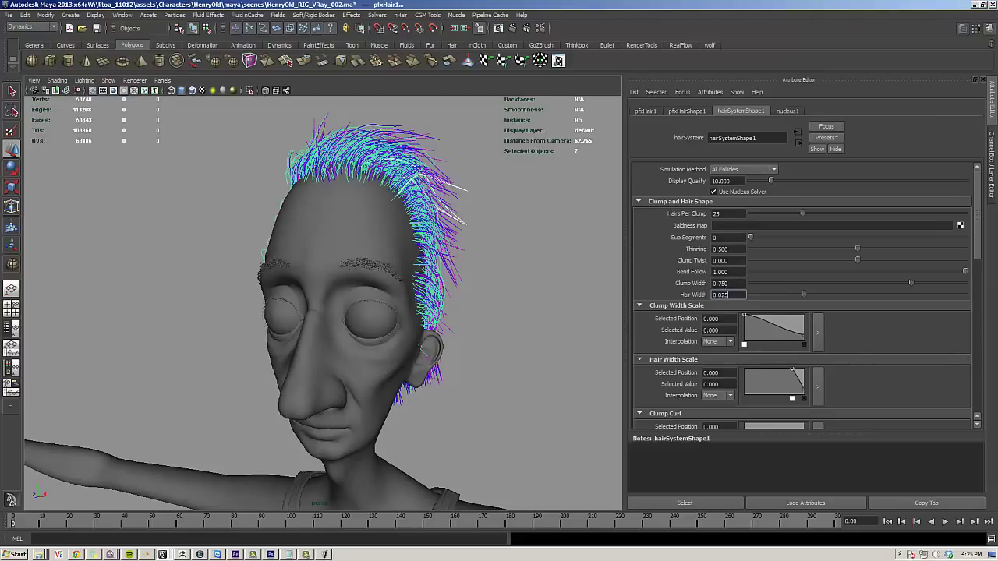
# - Set the hair system's Clump Interpolation to 1
pyautogui.scroll(-5, 723, 261)
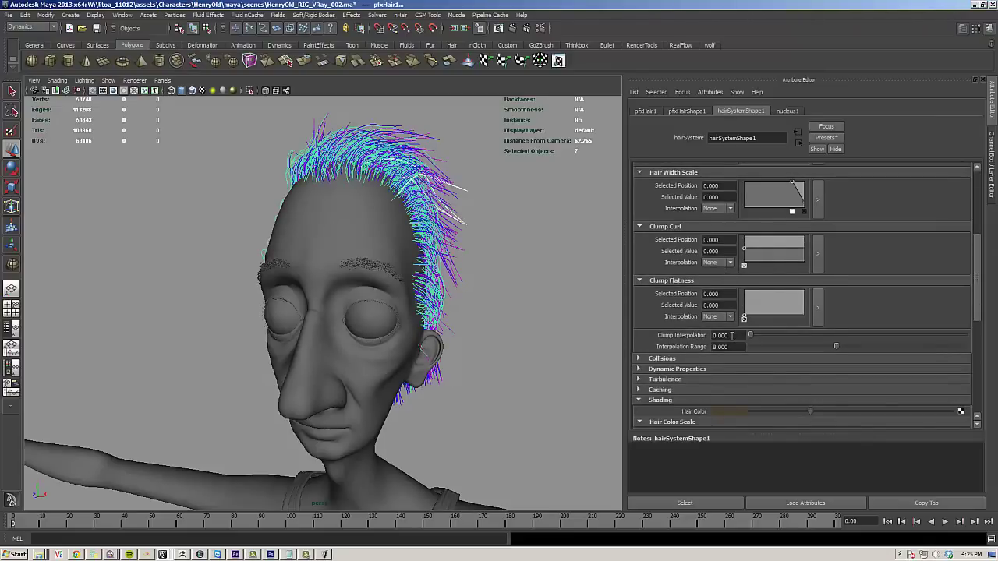
pyautogui.moveTo(733, 336); pyautogui.dragTo(687, 330)
pyautogui.write('1')
pyautogui.press('Return')
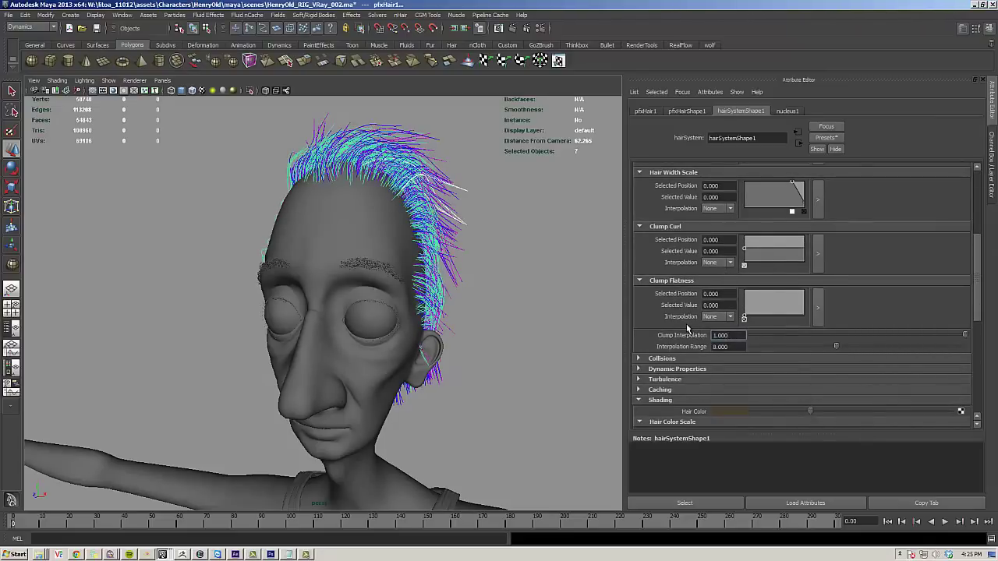
# - Change the Hair Color in the shading settings to a neutral light grey with HSV value 0.671
pyautogui.scroll(-3, 687, 327)
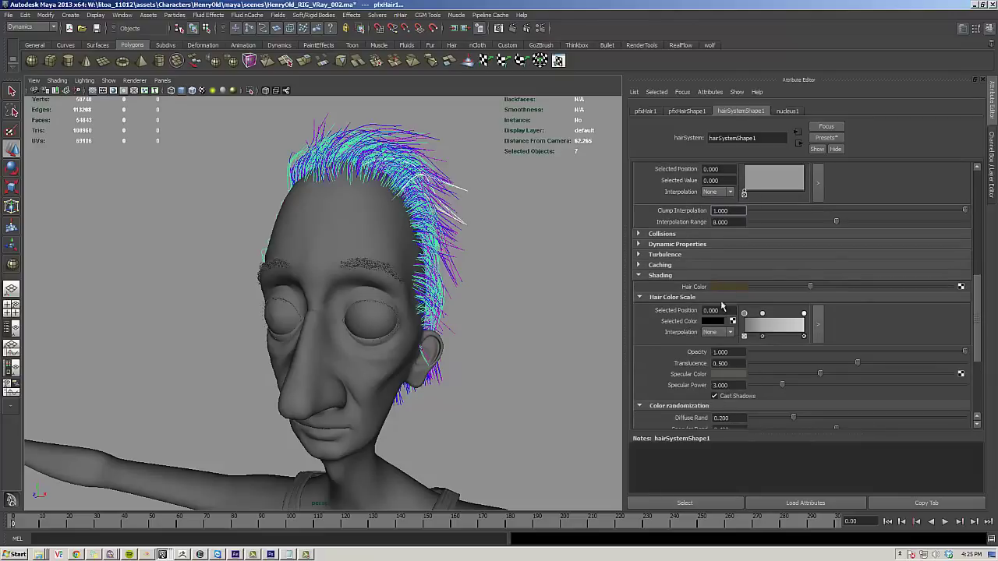
pyautogui.click(726, 287)
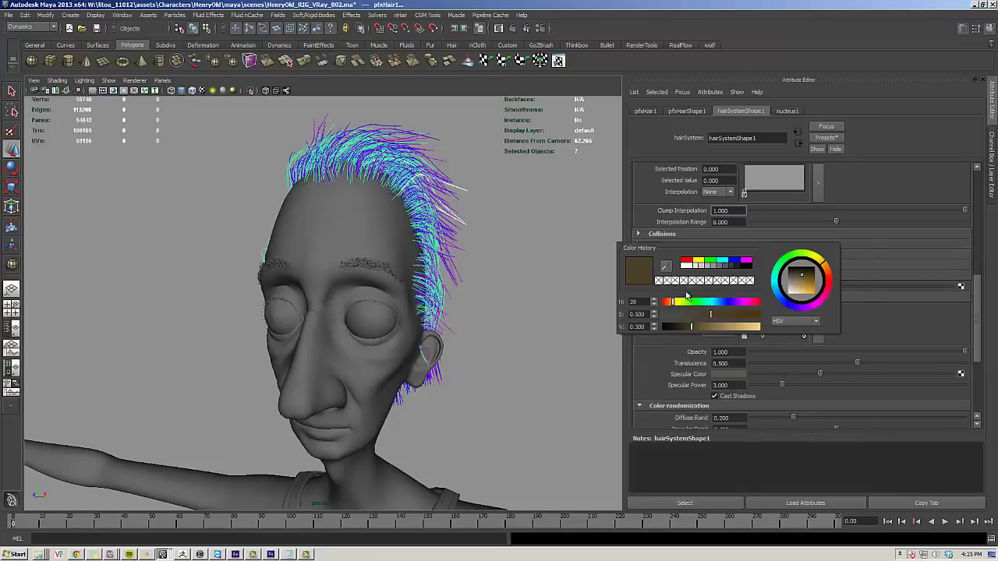
pyautogui.click(710, 269)
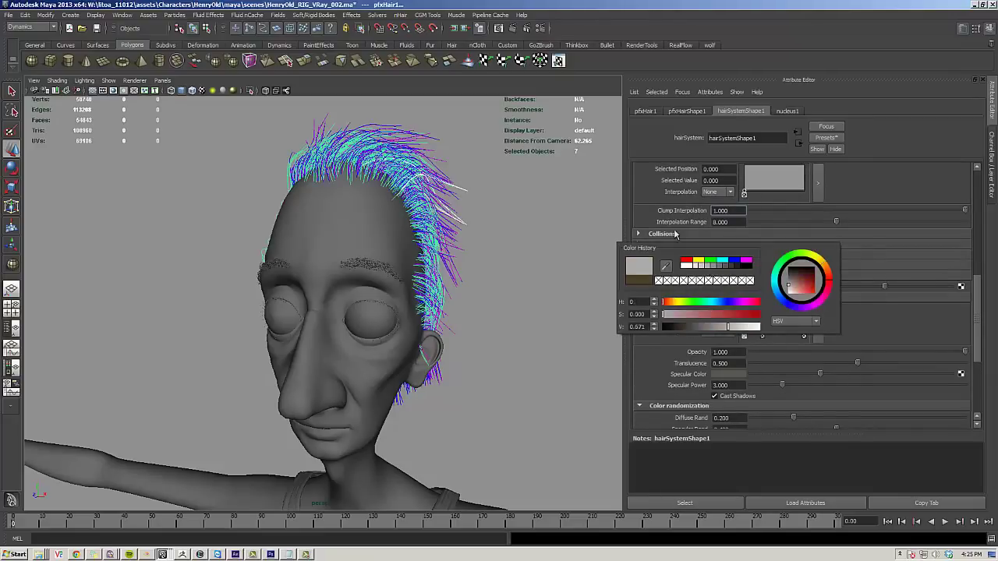
# - Set the hair shading's Translucence to 0.8 and Specular Power to 30
pyautogui.click(716, 352)
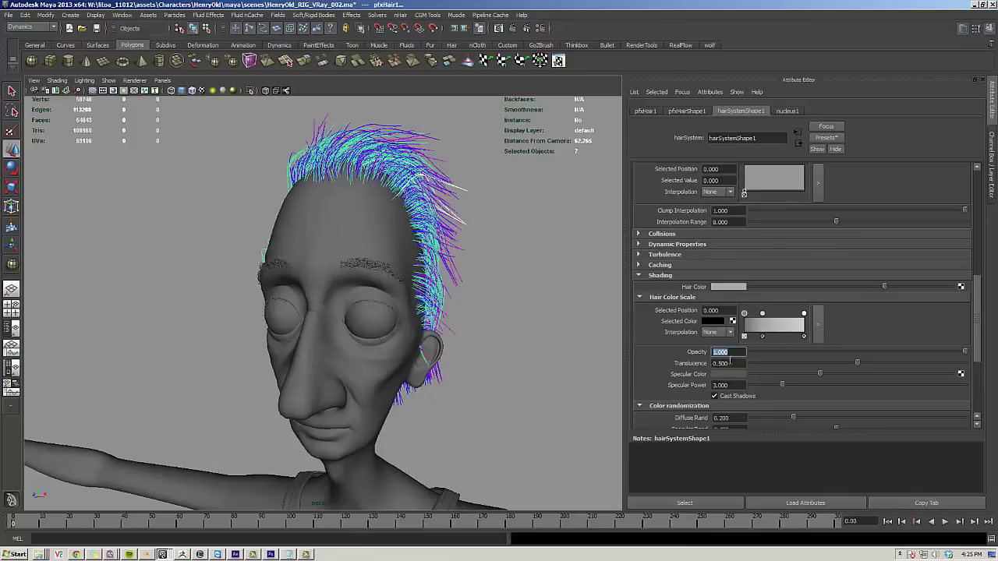
pyautogui.press('Tab')
pyautogui.write('.8')
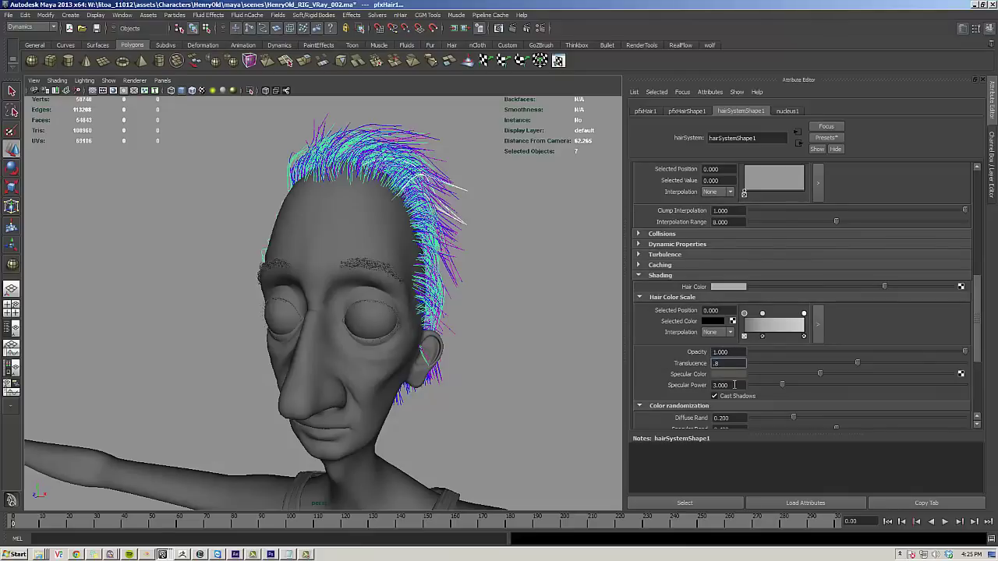
pyautogui.press('Tab')
pyautogui.write('30')
pyautogui.press('Return')
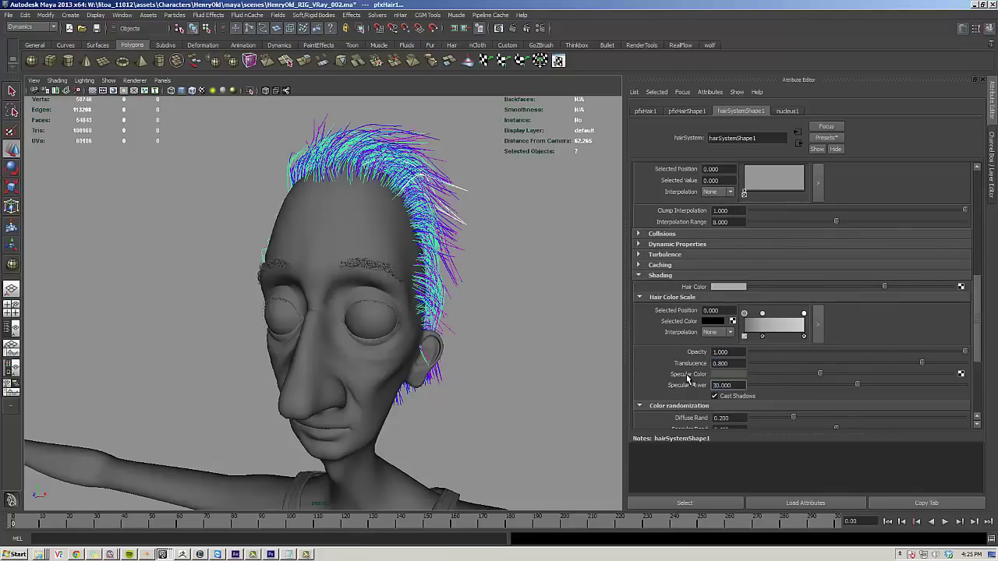
# - Set Sat Rand and Val Rand to 0.2 in the hair's color randomization
pyautogui.scroll(-3, 688, 380)
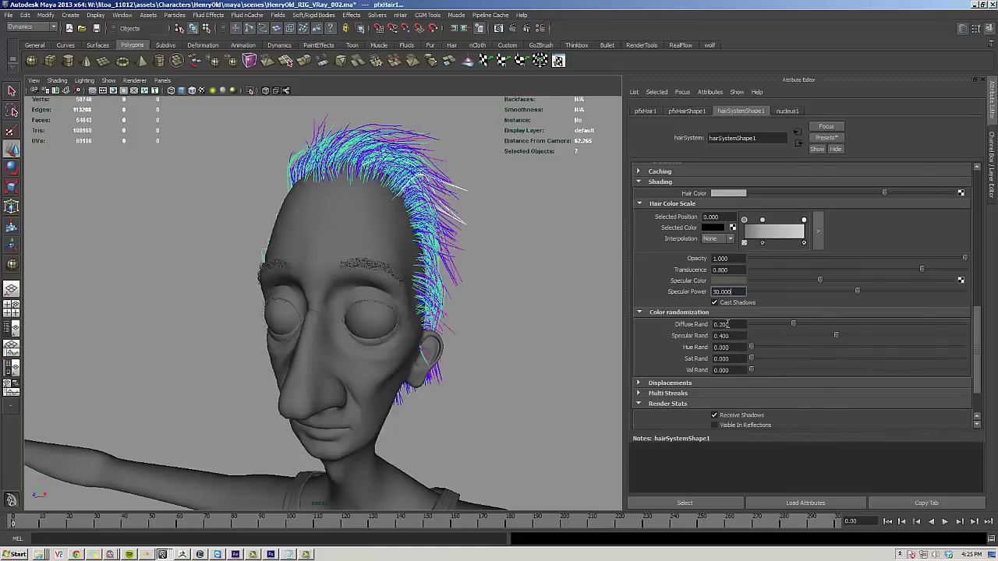
pyautogui.moveTo(738, 348); pyautogui.dragTo(699, 361)
pyautogui.write('.')
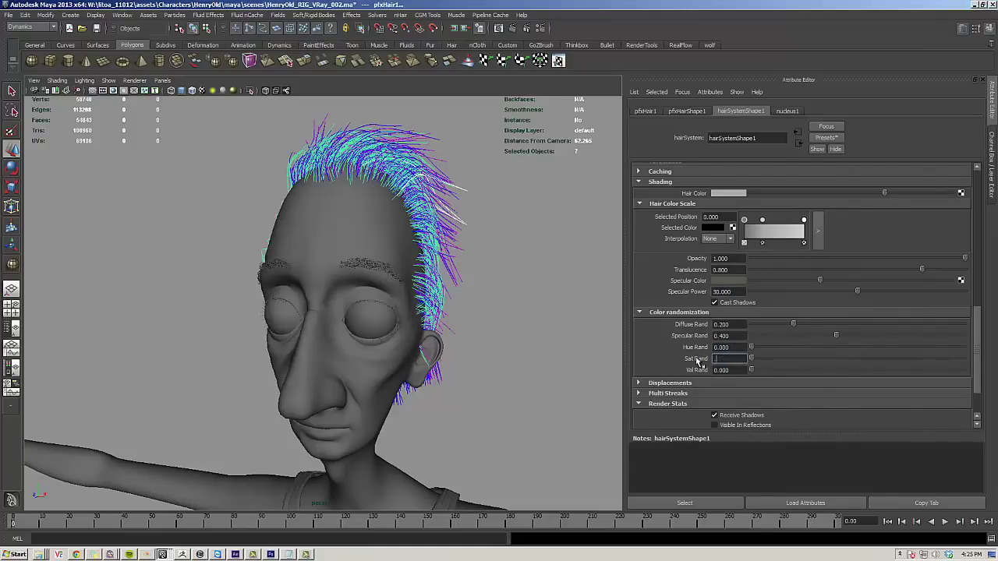
pyautogui.write('.2')
pyautogui.press('Tab')
pyautogui.moveTo(732, 372); pyautogui.dragTo(713, 371)
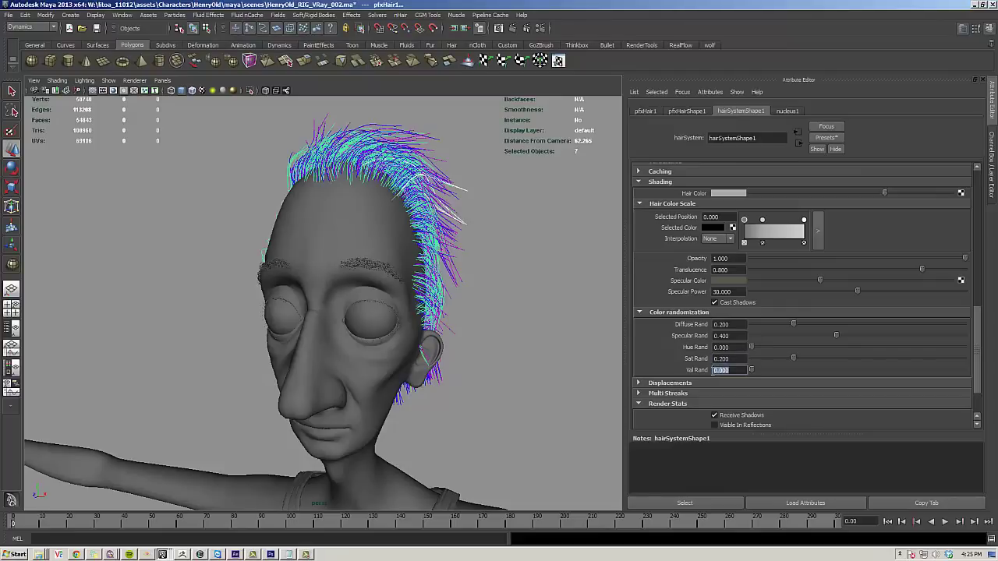
pyautogui.write('.2')
pyautogui.press('Return')
# - Make the hair system visible in reflections and refractions
pyautogui.scroll(-2, 723, 389)
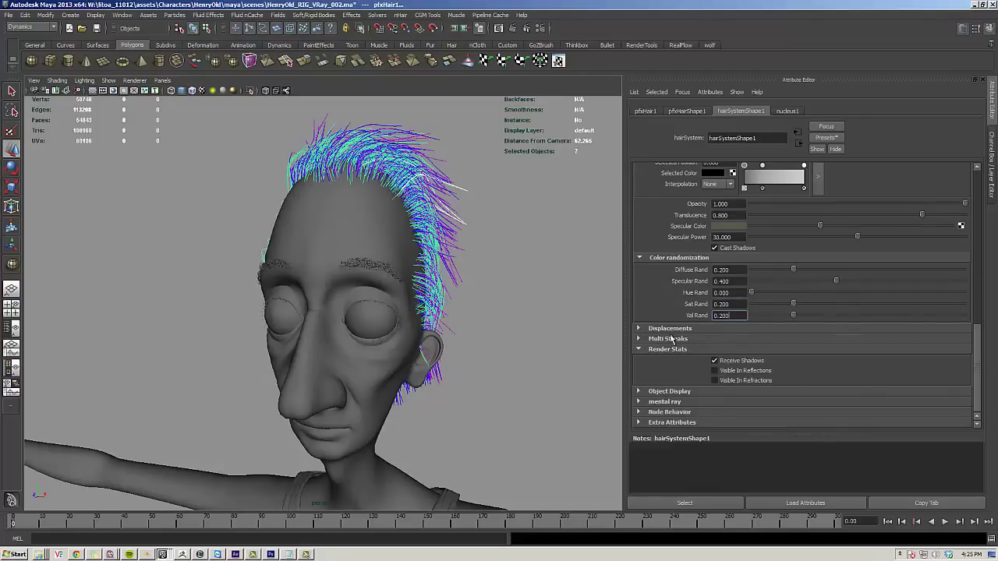
pyautogui.click(726, 370)
pyautogui.click(728, 381)
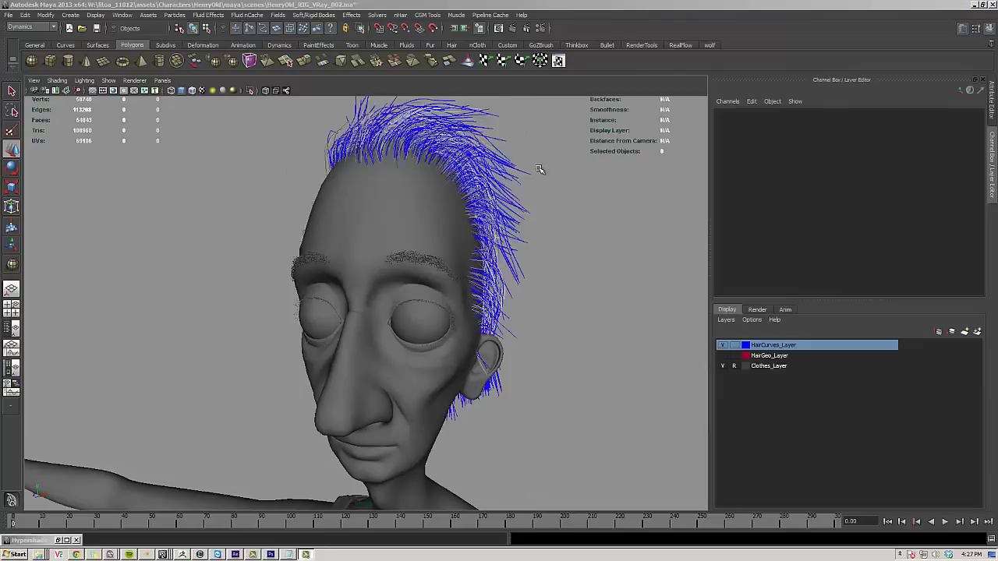
# - Set the hair system's Simulation Method to Static, leaving nothing selected
pyautogui.click(524, 167)
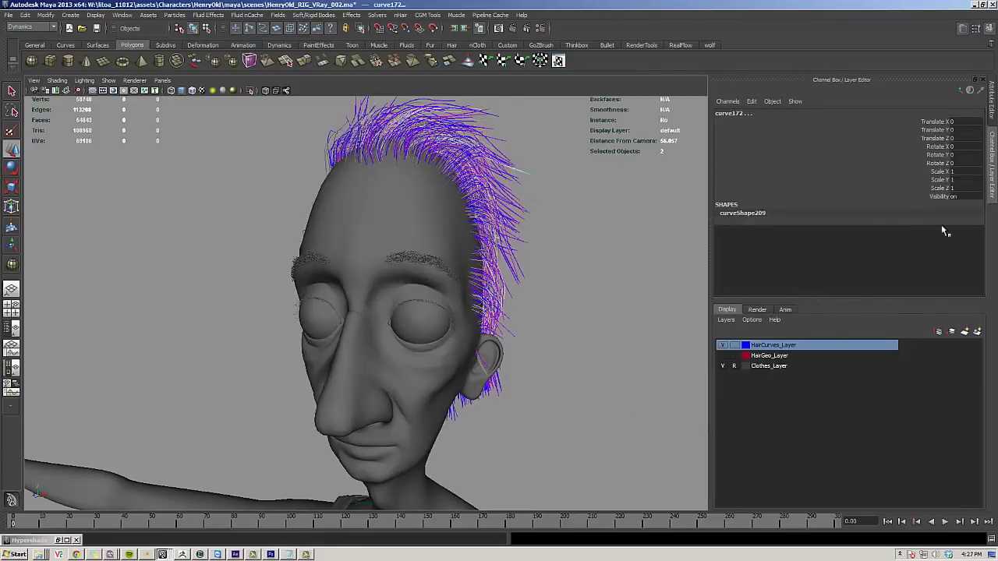
pyautogui.click(991, 106)
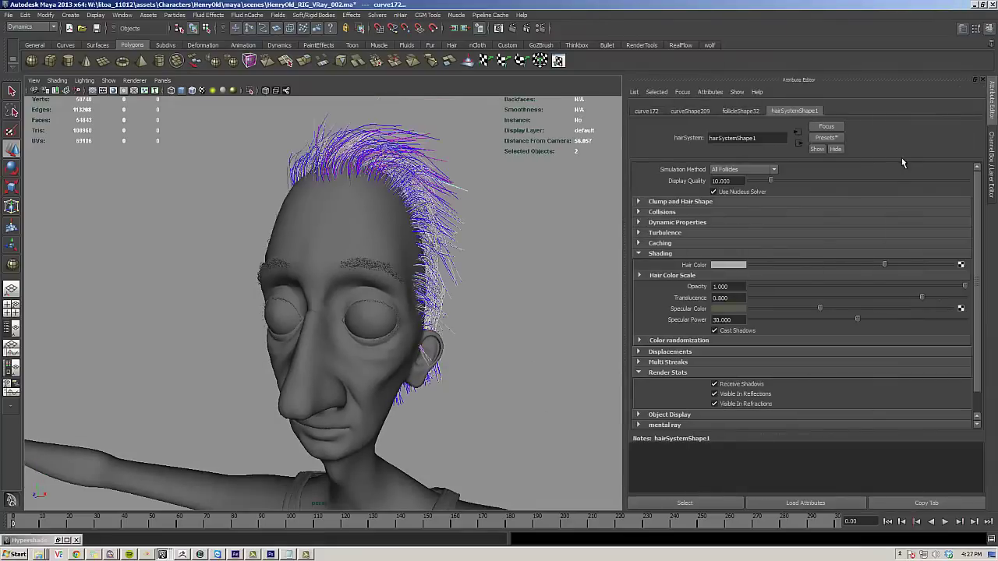
pyautogui.click(758, 169)
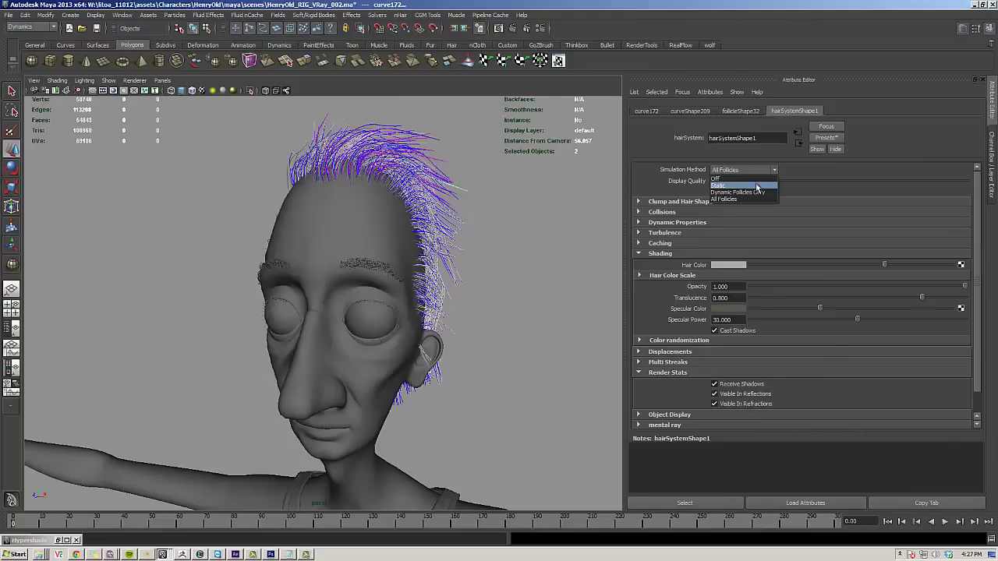
pyautogui.click(757, 188)
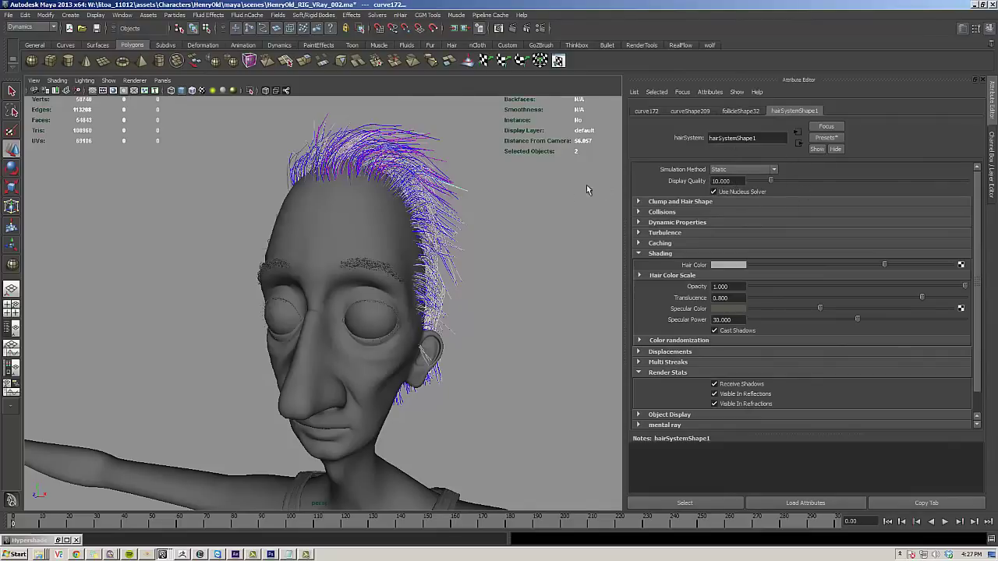
pyautogui.press('Escape')
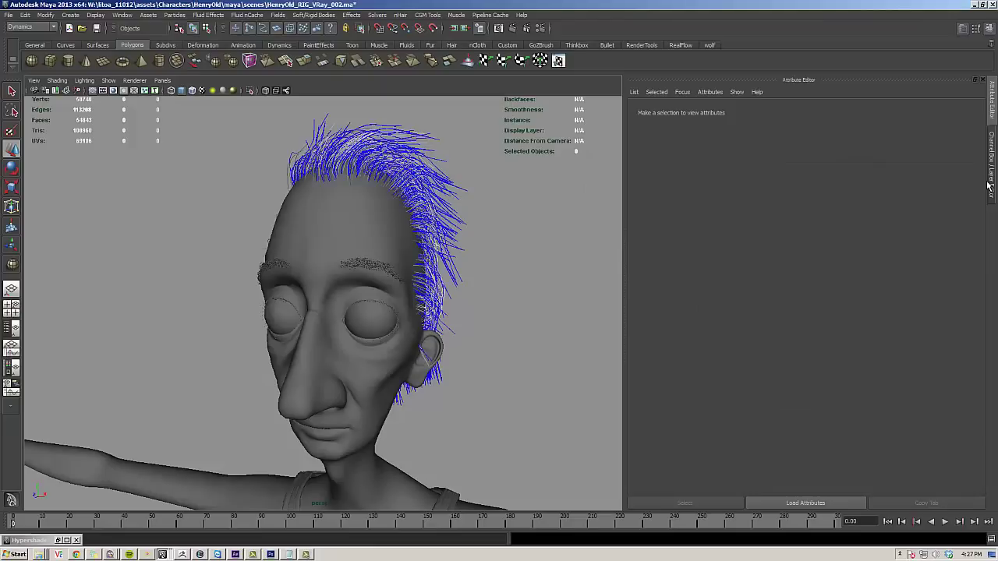
pyautogui.click(995, 143)
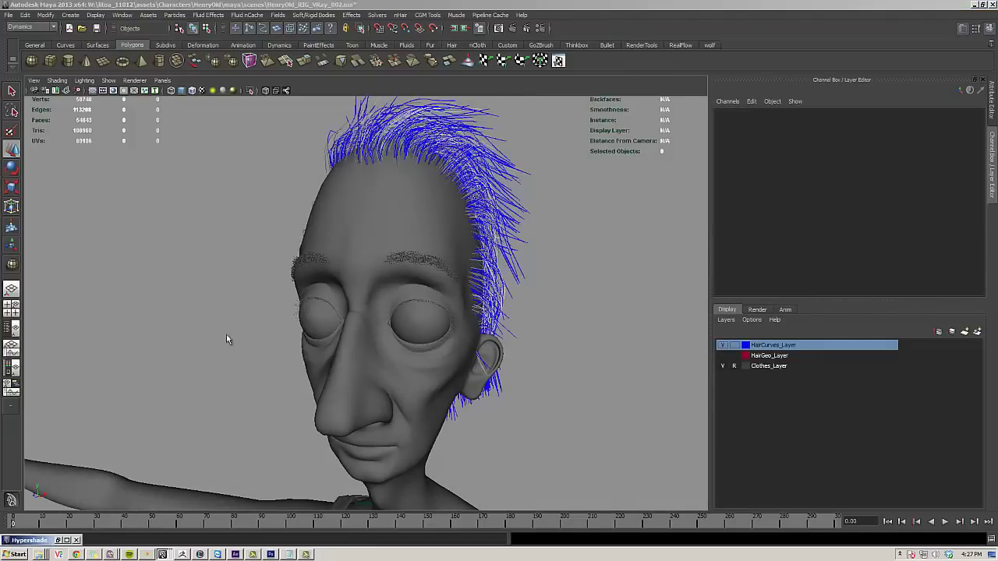
# - Create a VRay Mtl Hair 3 surface material in the Hypershade
pyautogui.hotkey('shift', 't')
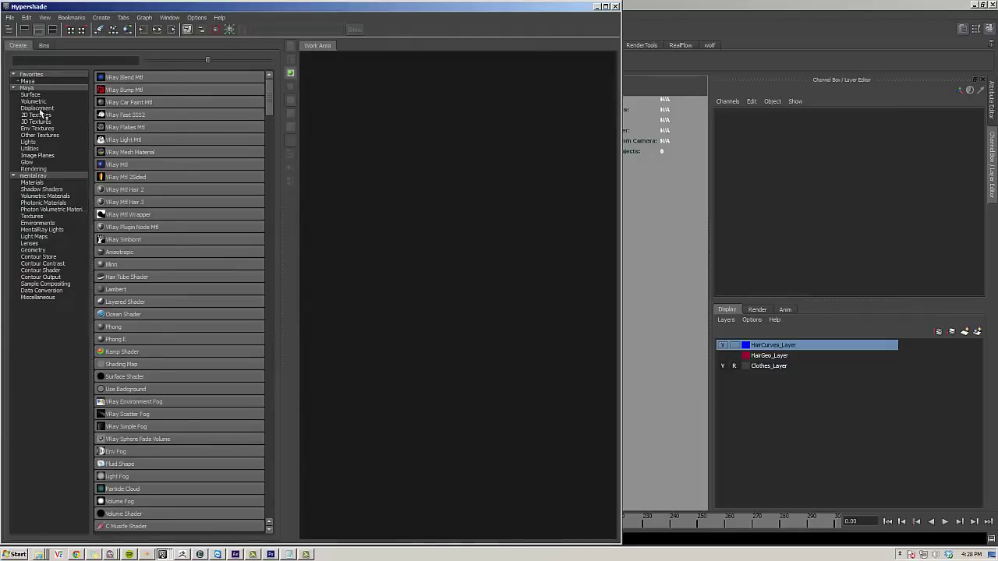
pyautogui.click(39, 135)
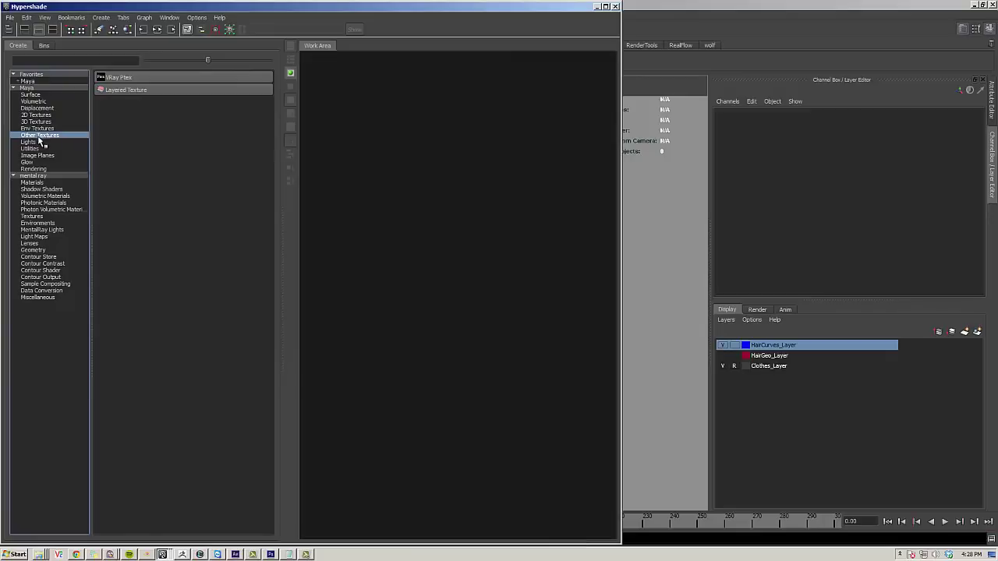
pyautogui.click(40, 95)
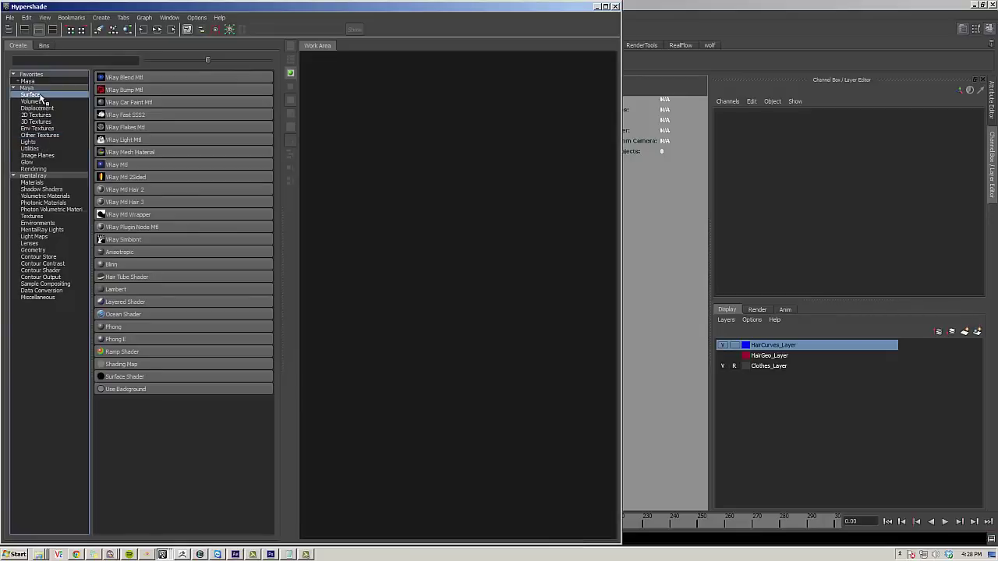
pyautogui.click(145, 201)
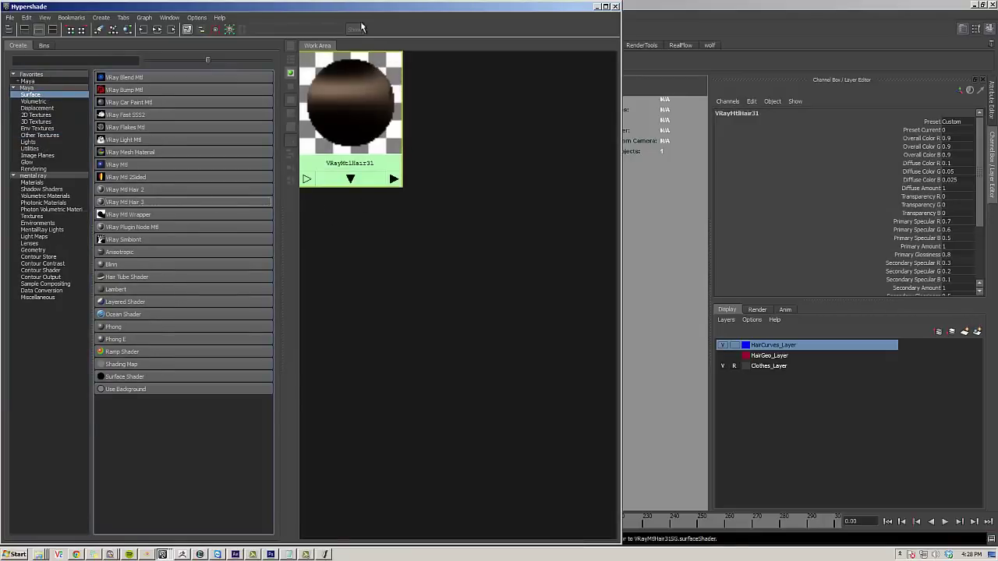
# - Select the character's hair in the viewport and add the extra V-Ray Hair Shader attribute to its hair system
pyautogui.moveTo(361, 9); pyautogui.dragTo(360, 187)
pyautogui.click(468, 121)
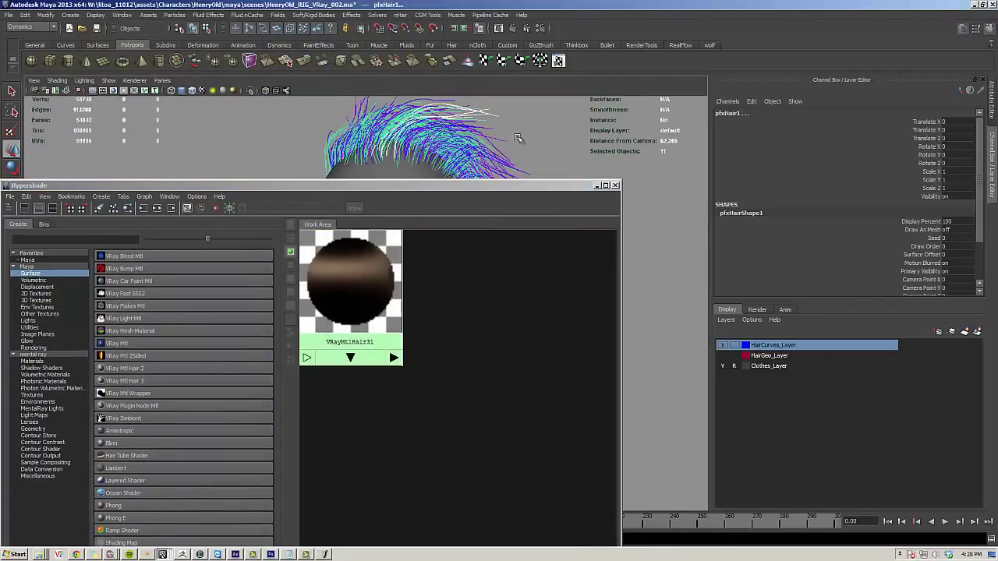
pyautogui.click(992, 113)
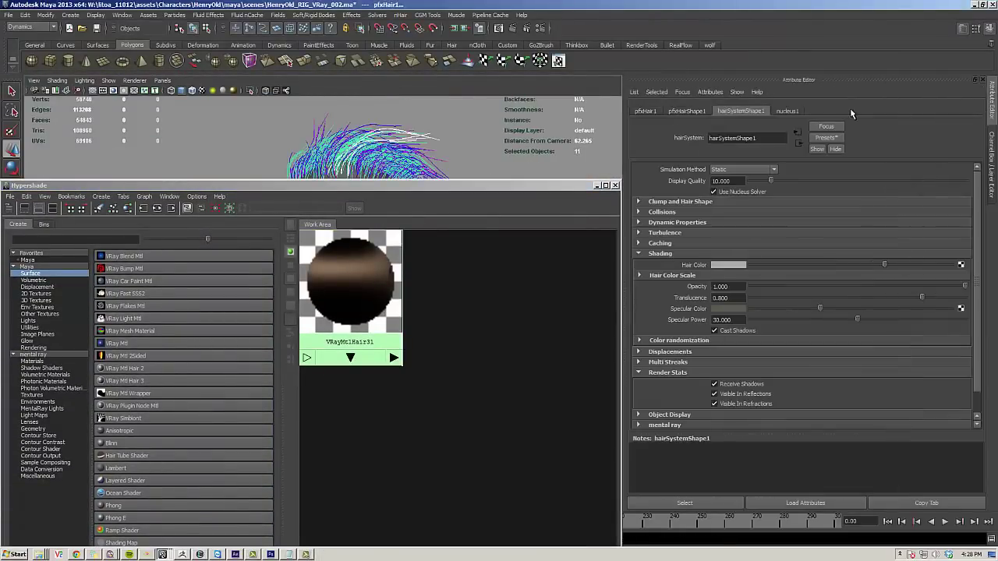
pyautogui.click(710, 92)
pyautogui.moveTo(714, 133)
pyautogui.click(796, 131)
# - Connect the VRay Mtl Hair 3 material to the hair system's Hair Shader attribute under Extra VRay Attributes
pyautogui.moveTo(978, 192); pyautogui.dragTo(975, 232)
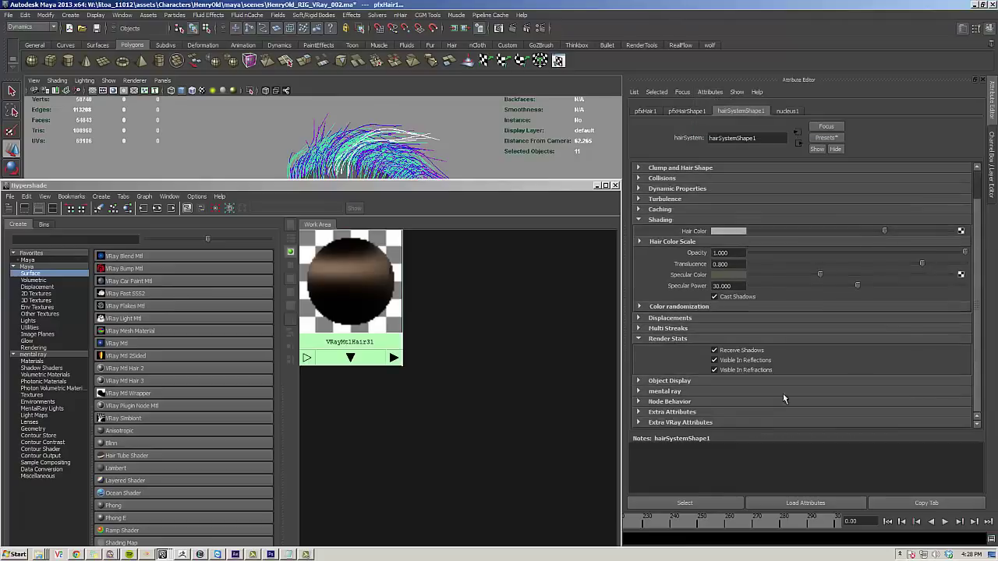
pyautogui.click(730, 422)
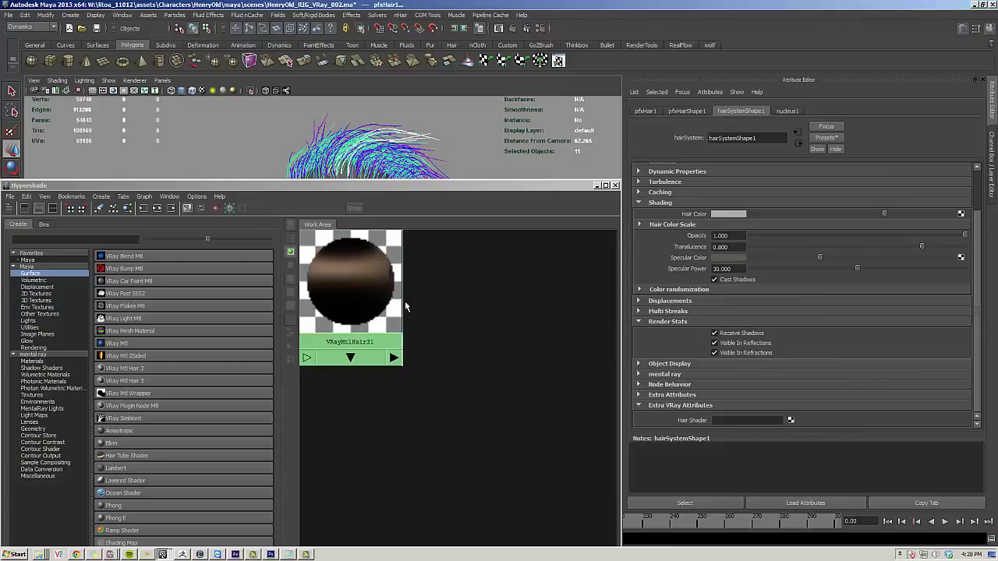
pyautogui.moveTo(400, 277); pyautogui.dragTo(717, 421, button='middle')
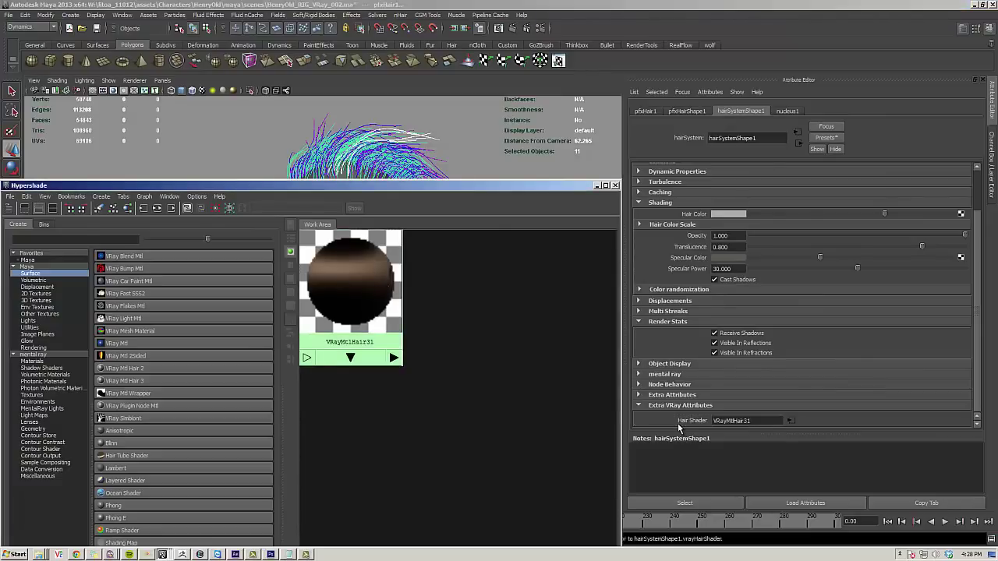
# - Apply the White (shiny) preset to the V-Ray hair material
pyautogui.click(348, 281)
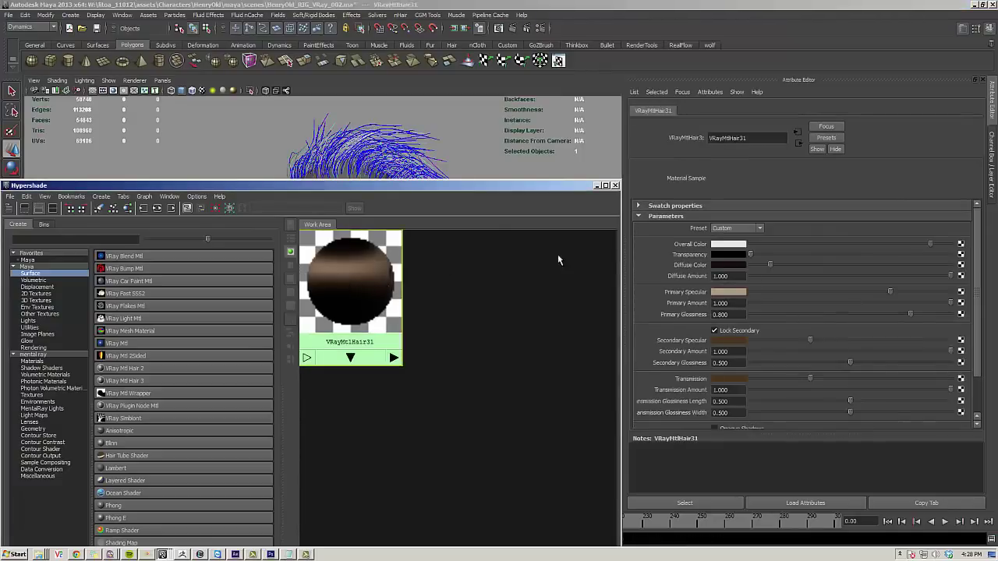
pyautogui.click(725, 229)
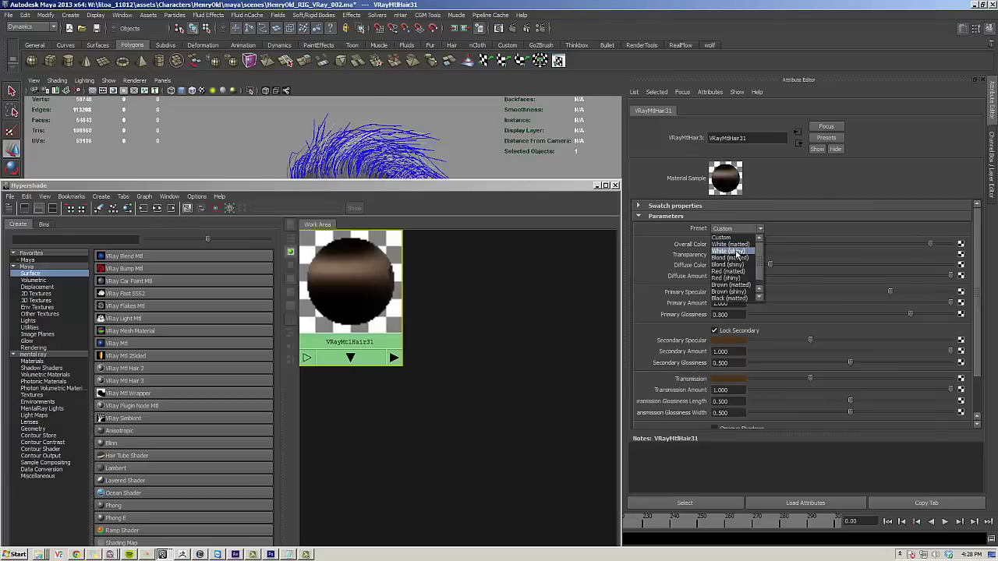
pyautogui.click(737, 252)
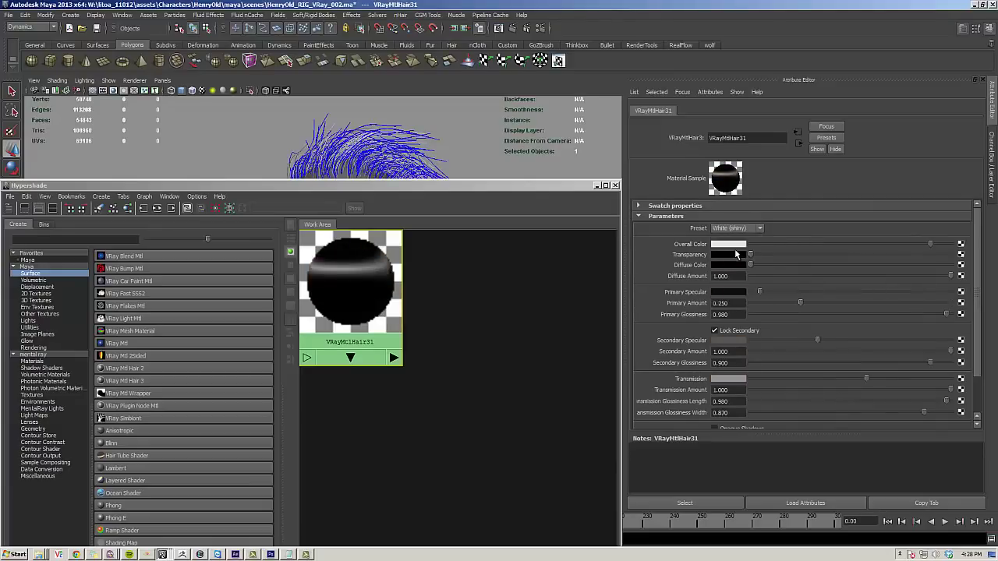